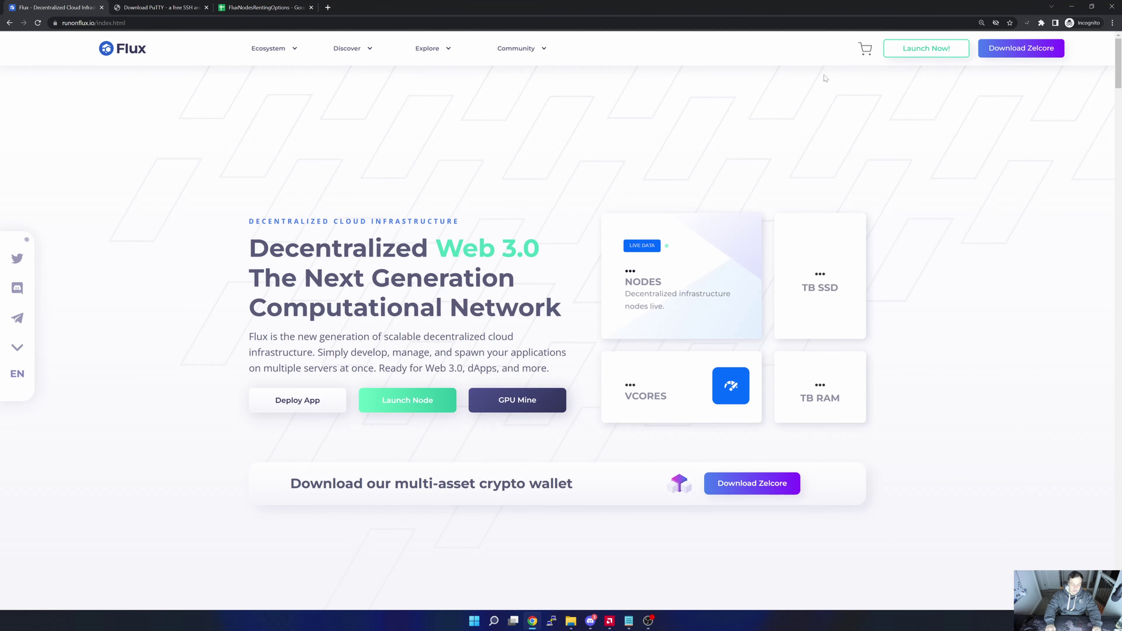
Hide Chrome with Super+D to reveal the desktop icons, including the Zelcore shortcut.
key("super+d")
Launch Zelcore from the desktop and log in with the username, password and d2FA PIN.
double_click(83, 20)
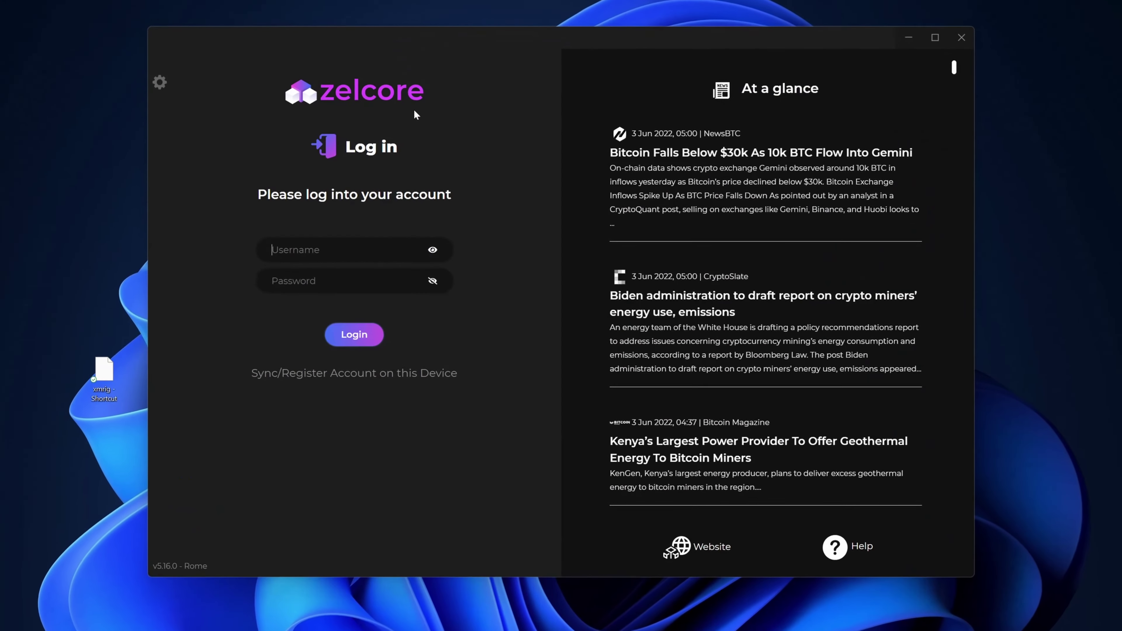
type("zel")
key("Return")
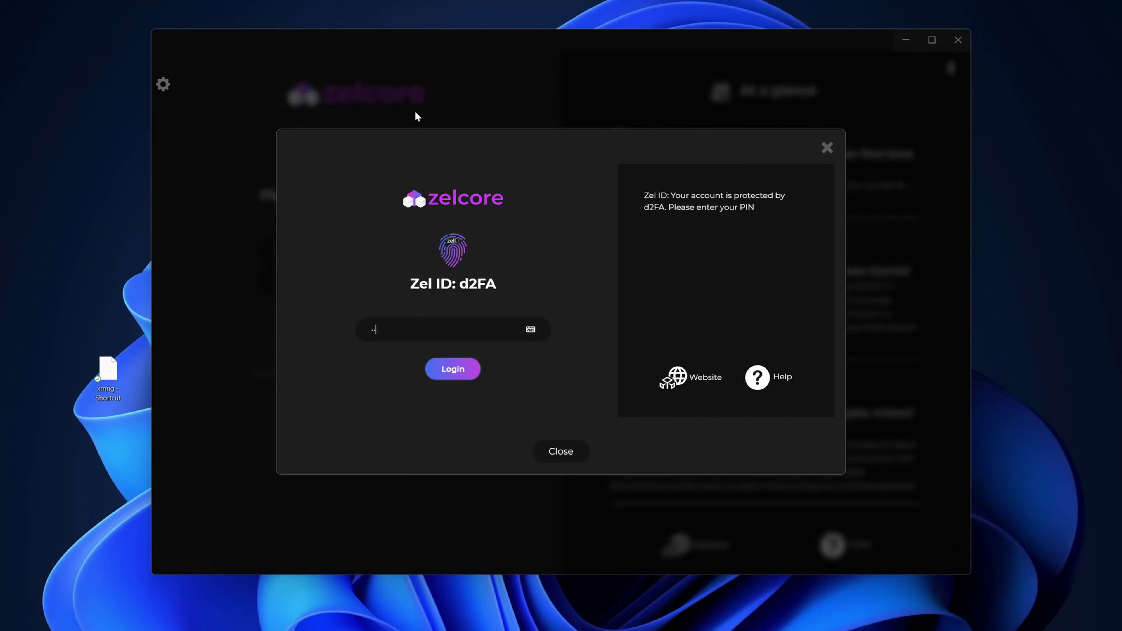
key("Return")
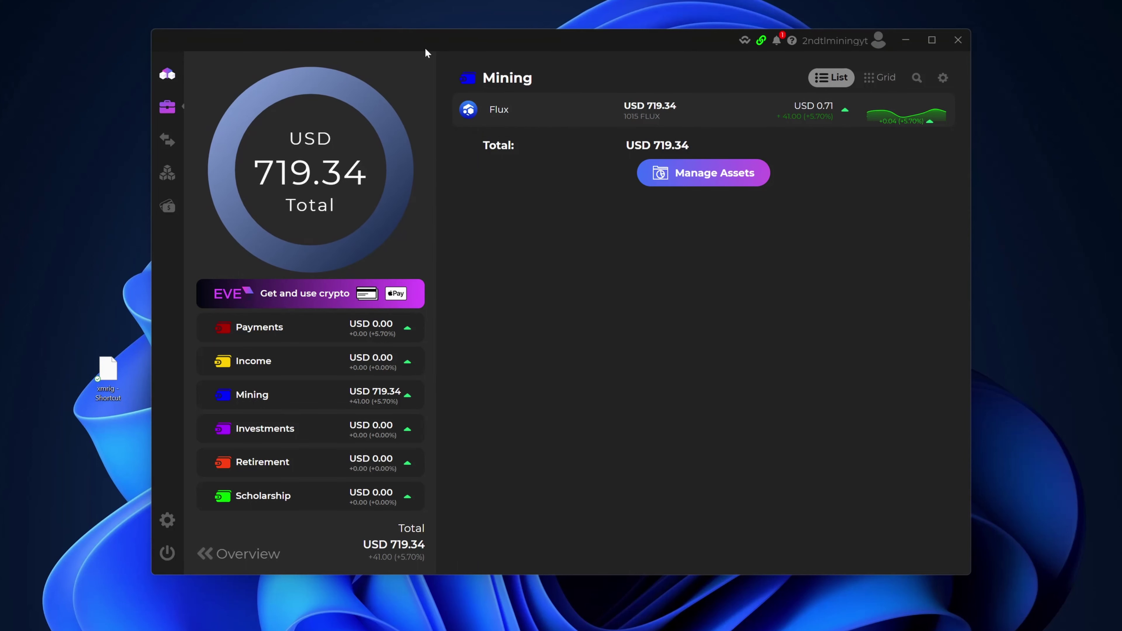
left_click_drag(425, 49, 431, 0)
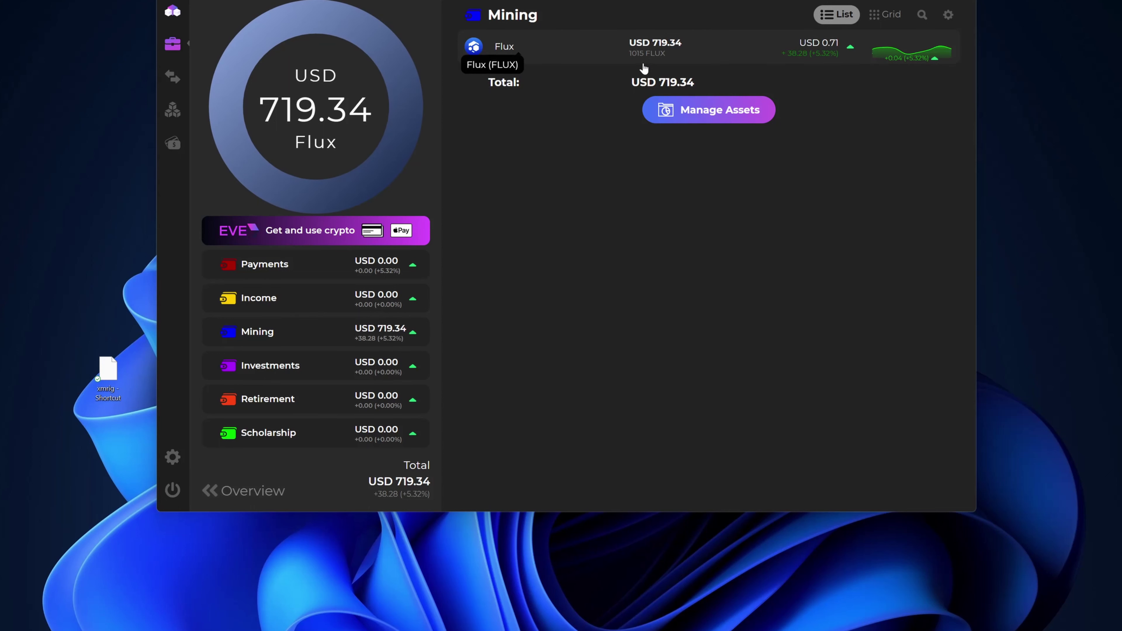
Open the Mining wallet's Flux asset and show its receiving address and QR code.
left_click(583, 56)
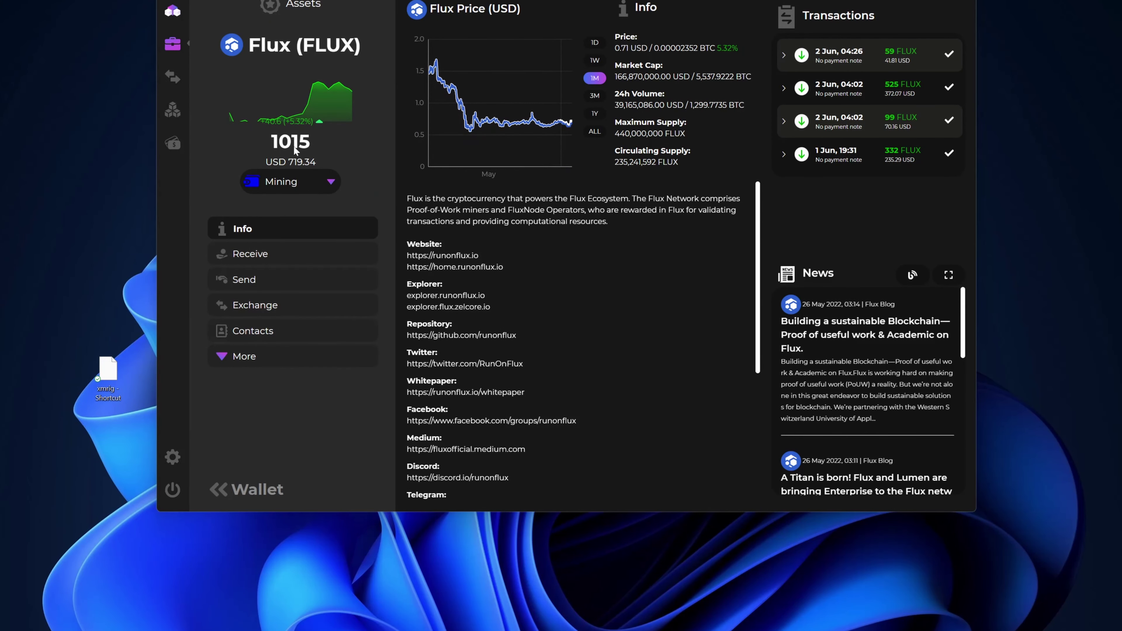
left_click(258, 260)
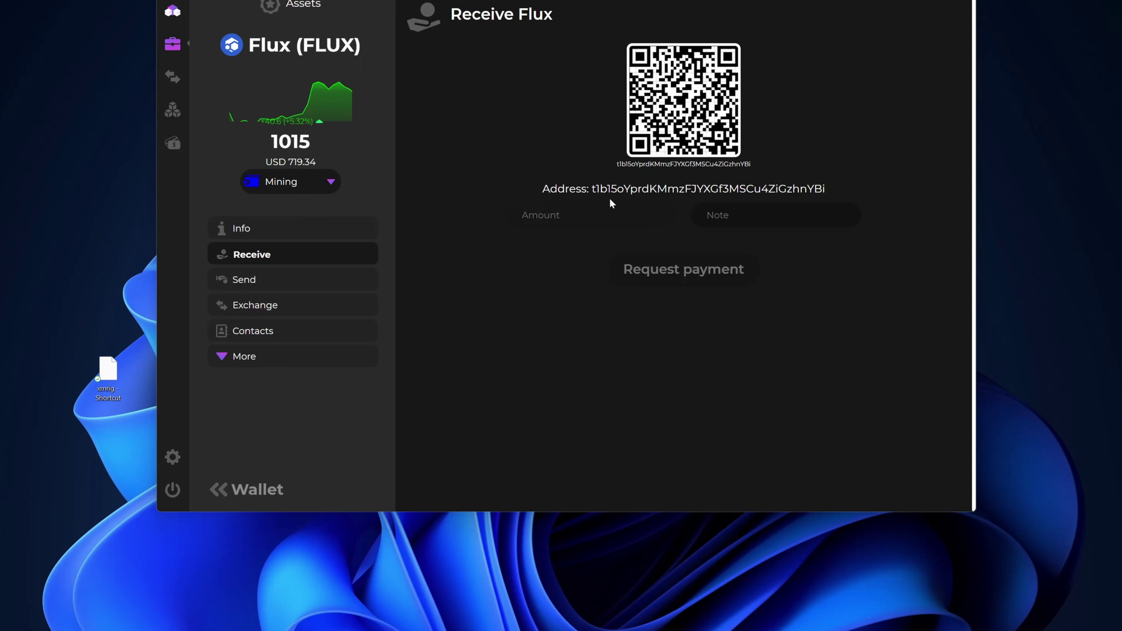
left_click(305, 282)
Confirm the d2FA PIN and send 1000 FLUX to the wallet's own pasted Flux address.
type("1")
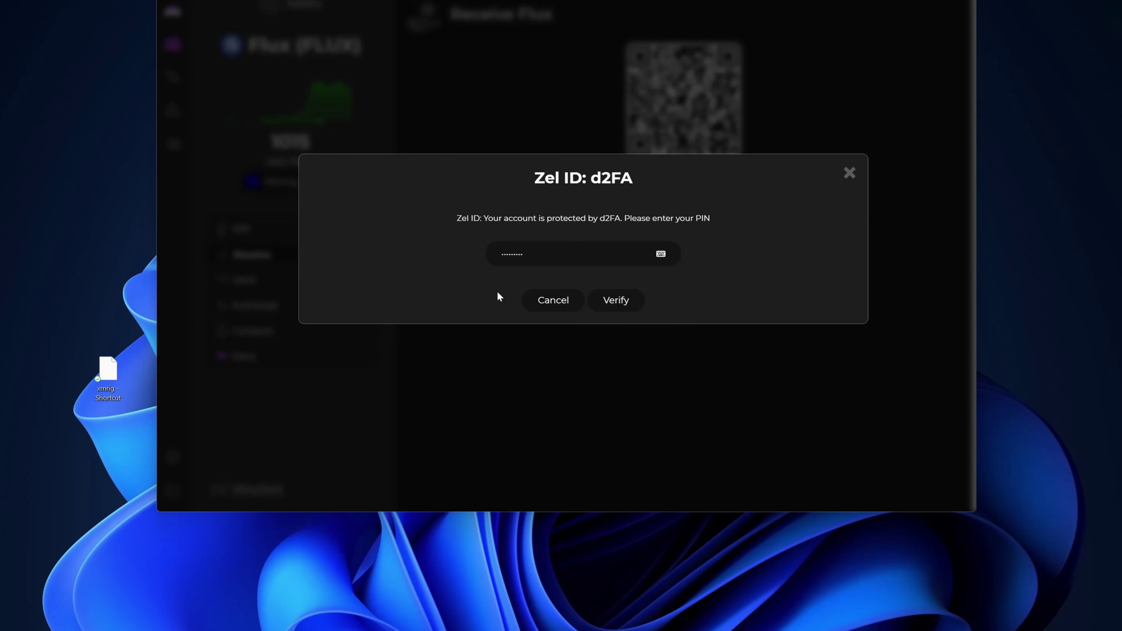
key("Return")
left_click(557, 154)
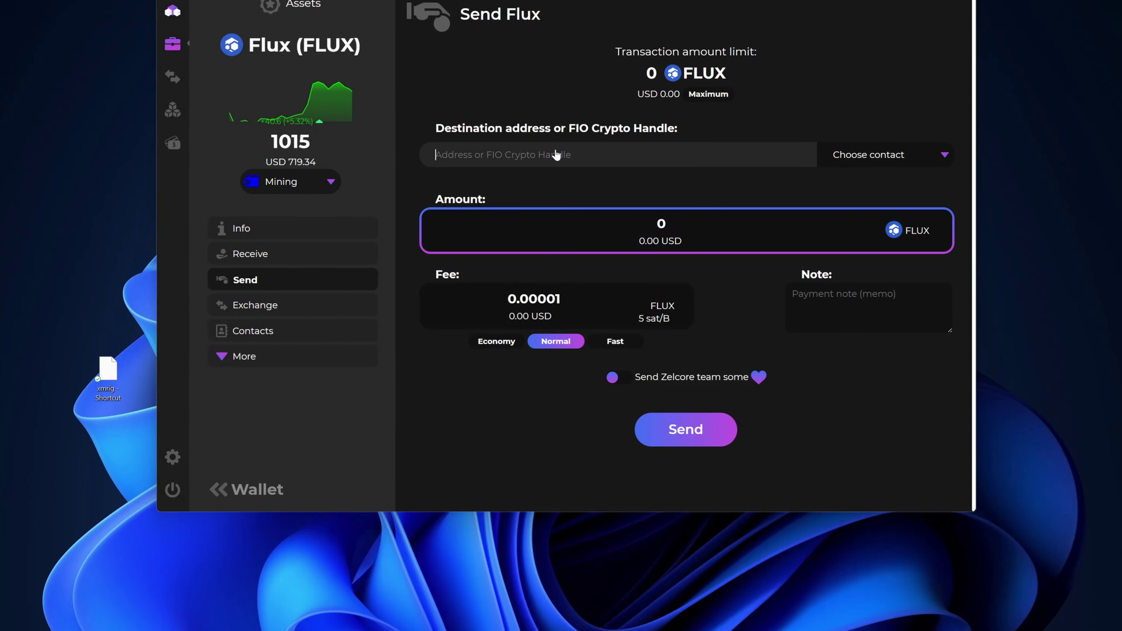
type("t1b15oYprdKMmzFJYXGf3MSCu4ZiGzhnYBi")
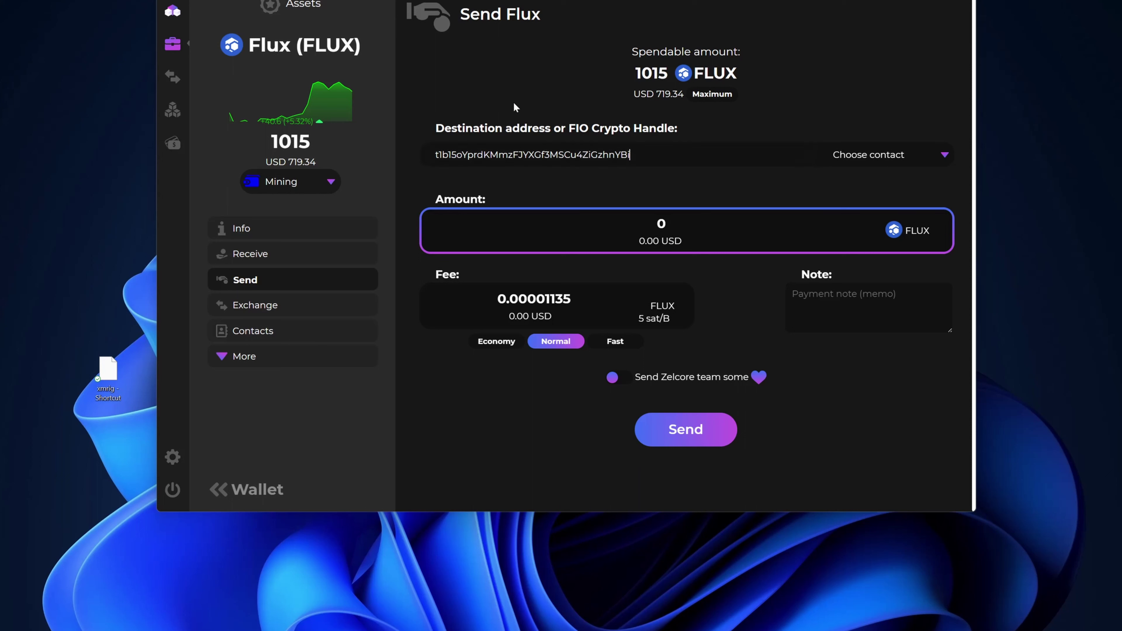
left_click(659, 232)
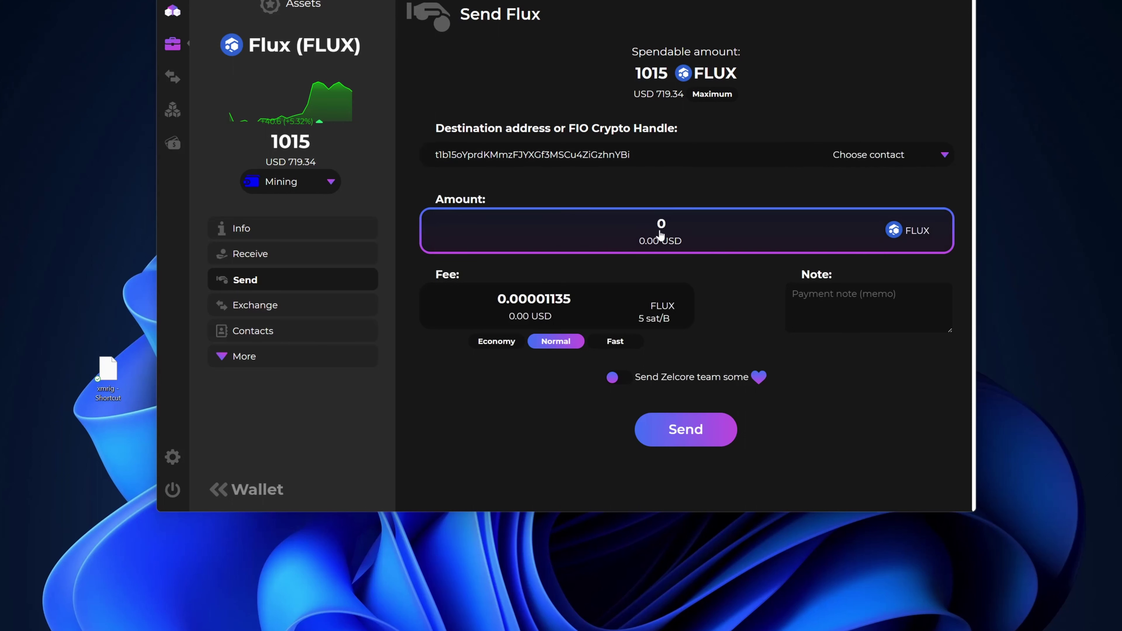
type("1000")
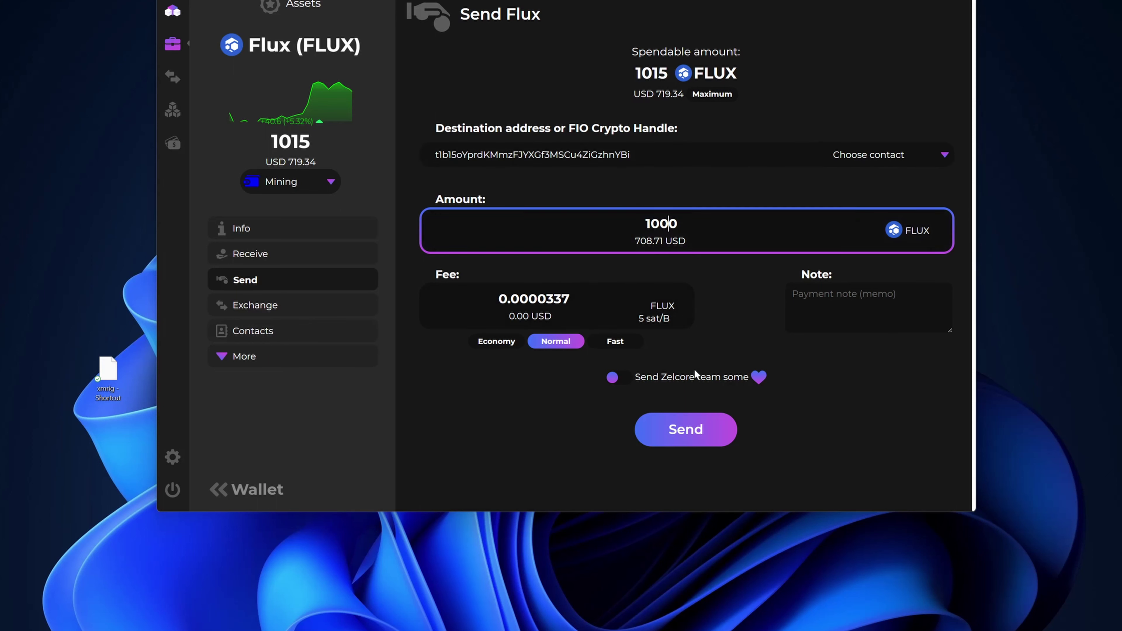
left_click(691, 439)
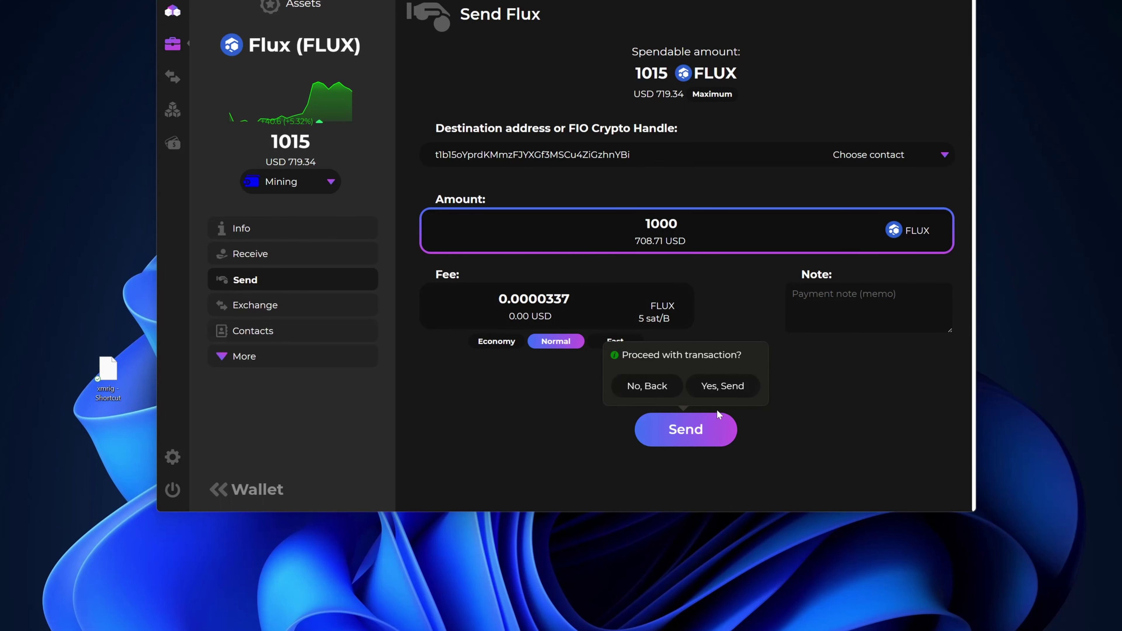
left_click(723, 389)
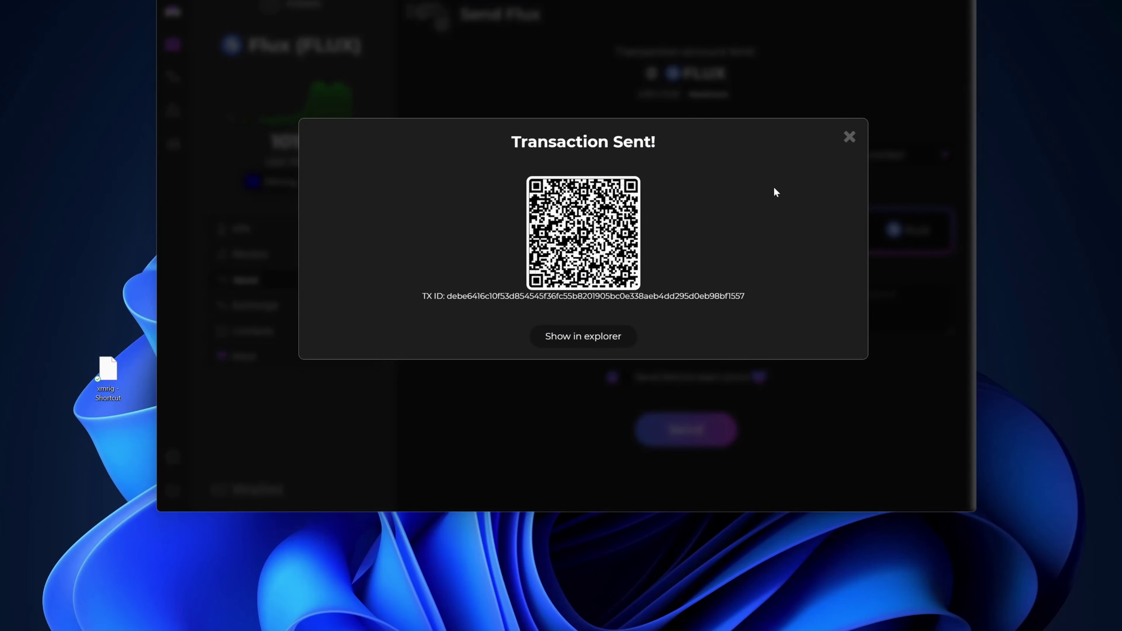
Dismiss the confirmation, check the 3 Jun transaction in Flux history, and open FluxNodes.
left_click(849, 138)
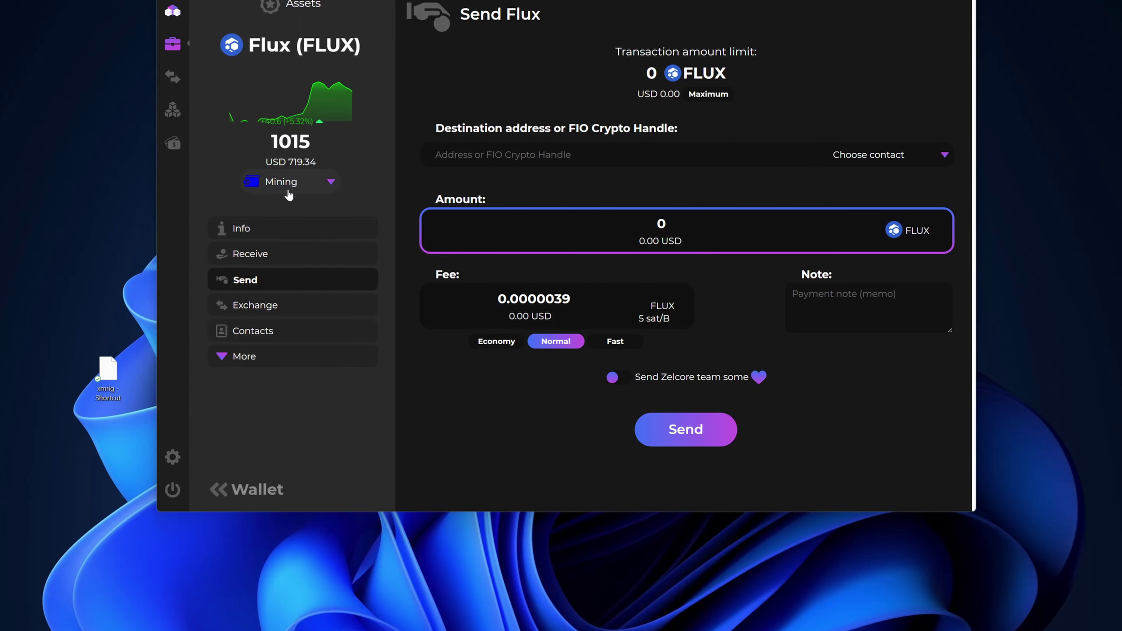
left_click(251, 232)
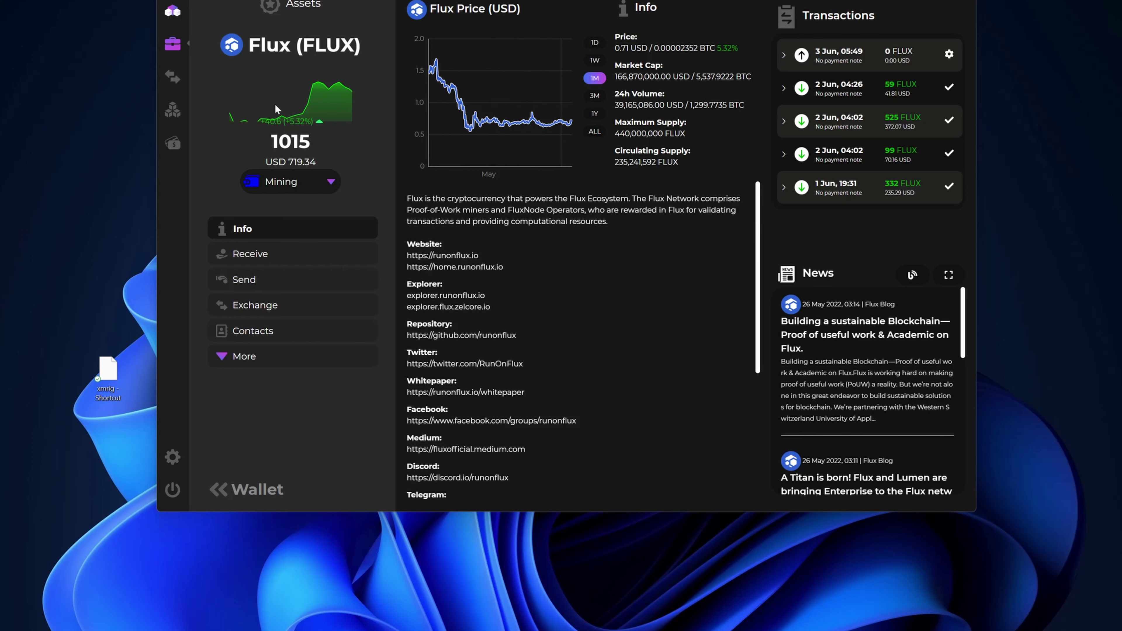
left_click(176, 114)
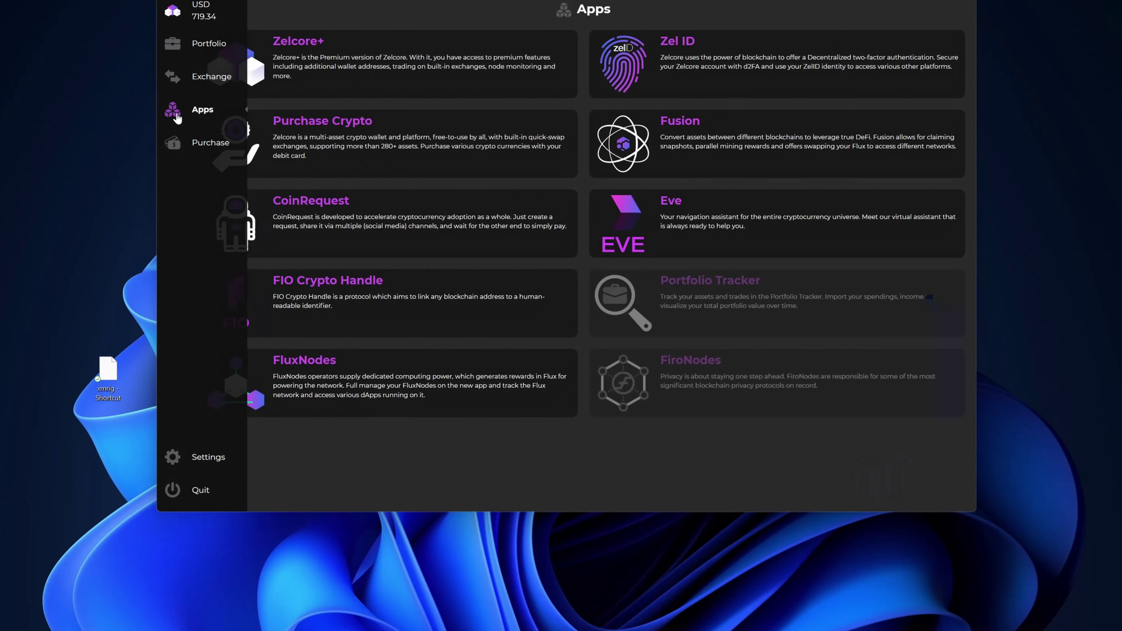
left_click(287, 376)
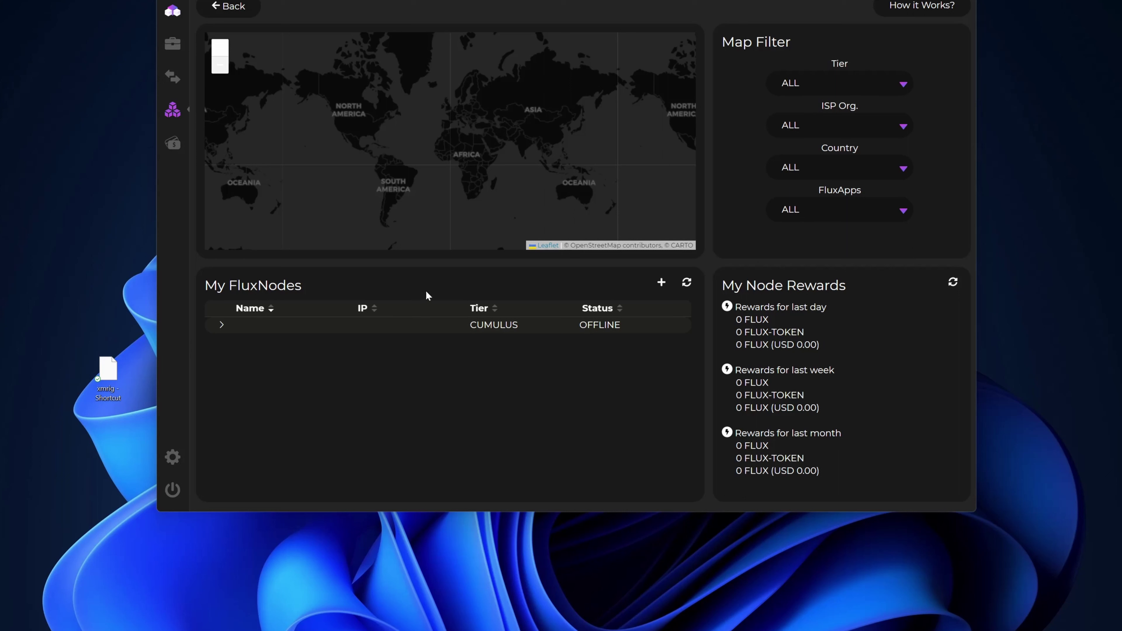
Expand the Cumulus node row to view its address and collateral, then return to Chrome.
left_click(223, 326)
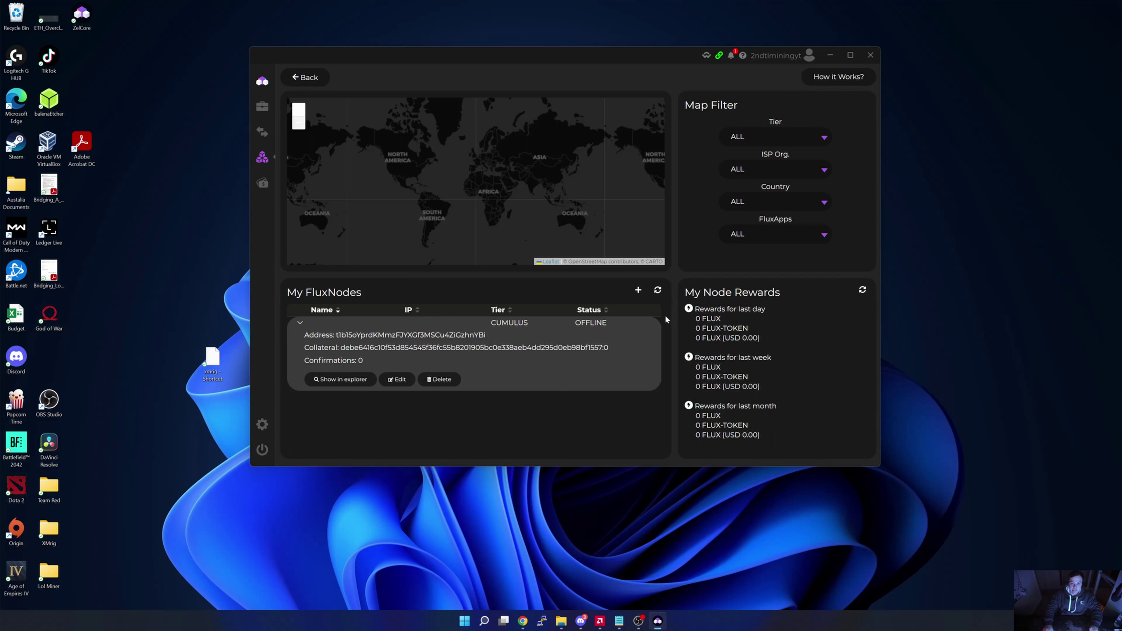
left_click(523, 620)
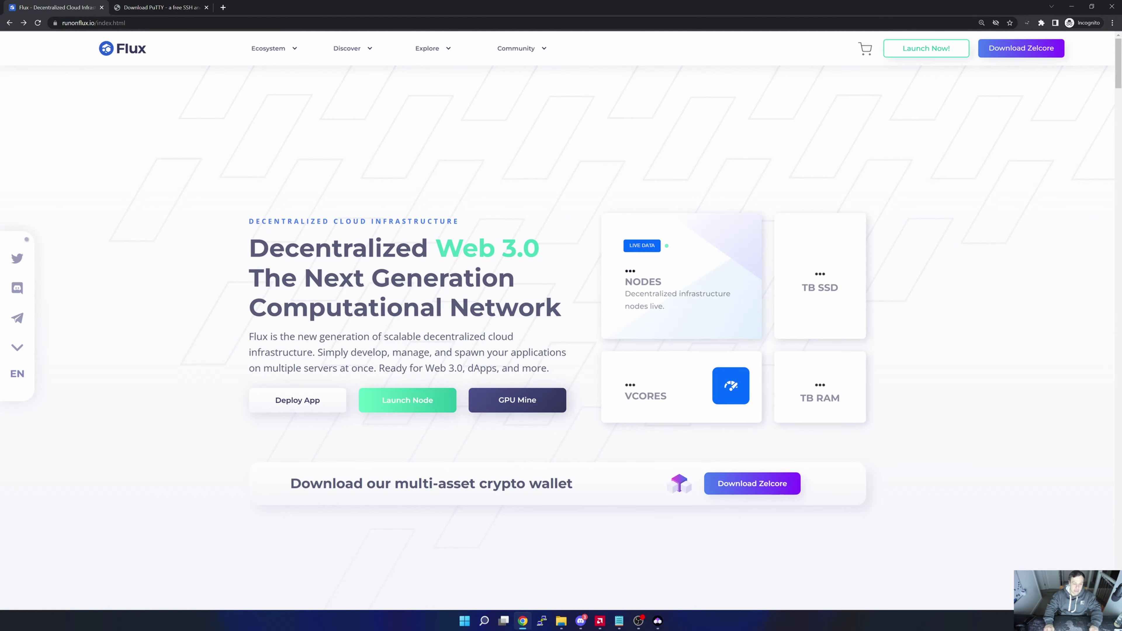
Open the FluxNodes page, then the FluxNode Renting Options spreadsheet at its Nimbus Tier sheet.
left_click(401, 403)
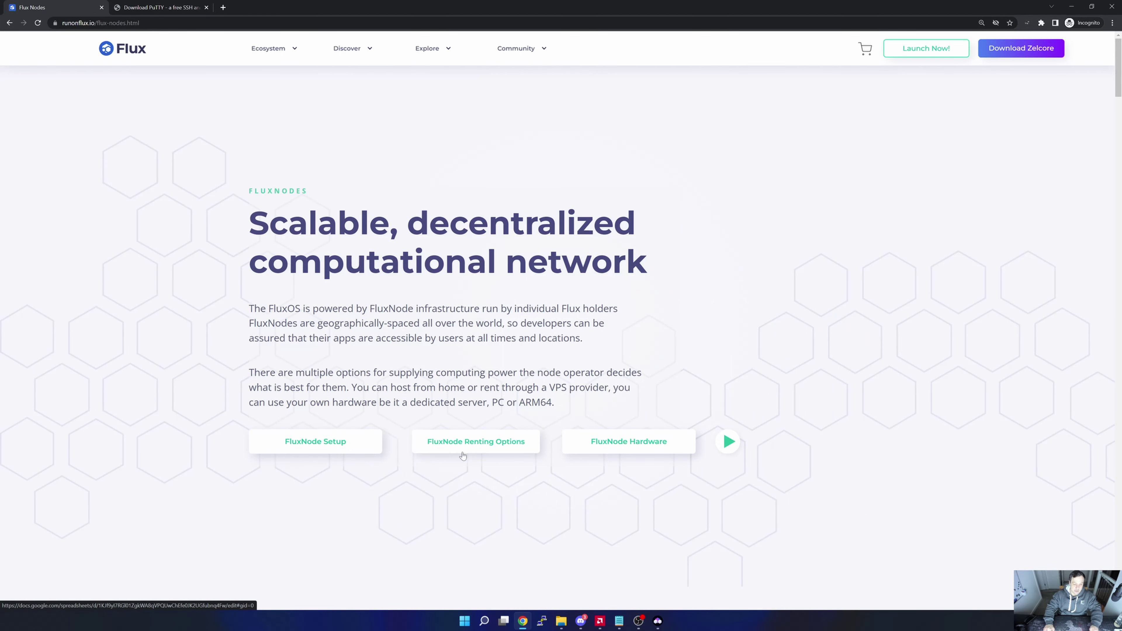
left_click(464, 449)
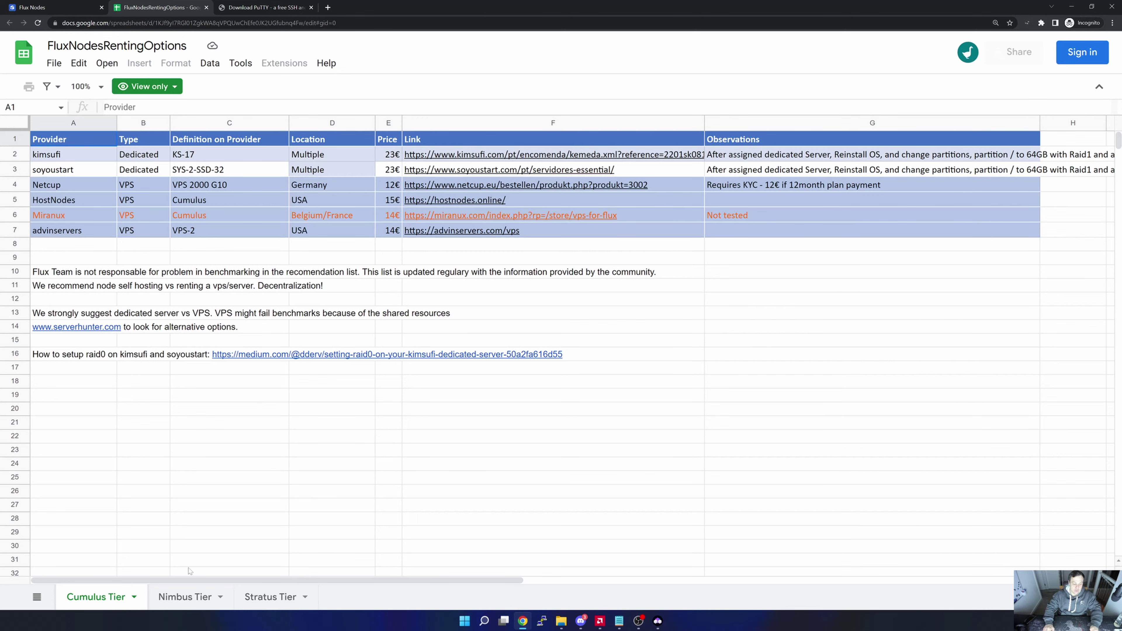
left_click(185, 597)
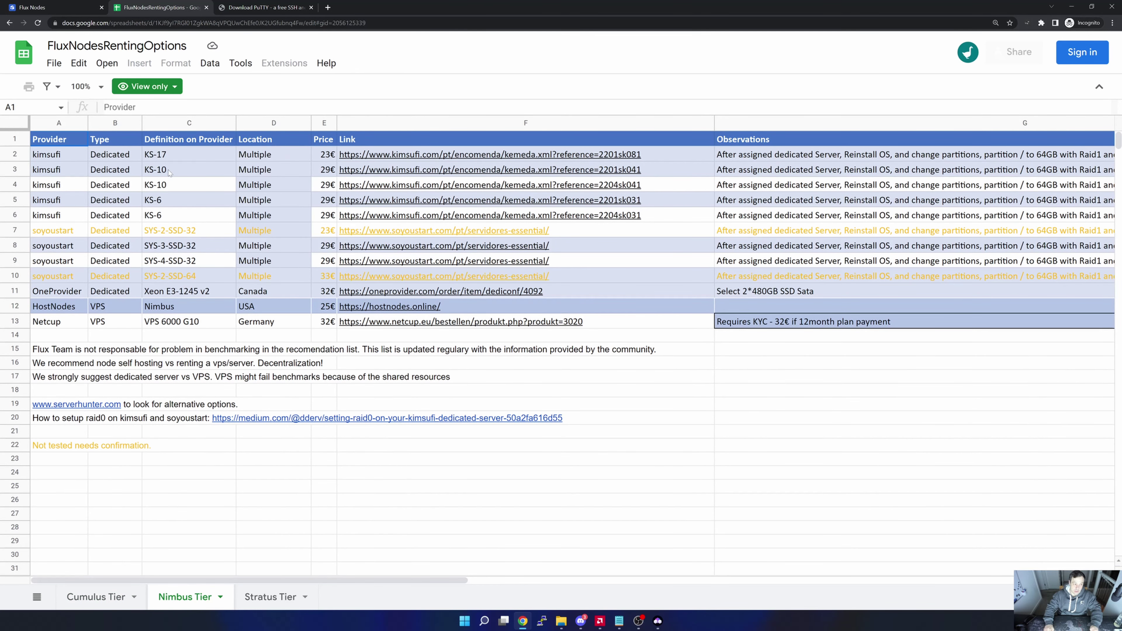
Compare Netcup and HostNodes on the Cumulus Tier sheet, then go back to the Flux Nodes tab.
left_click(102, 595)
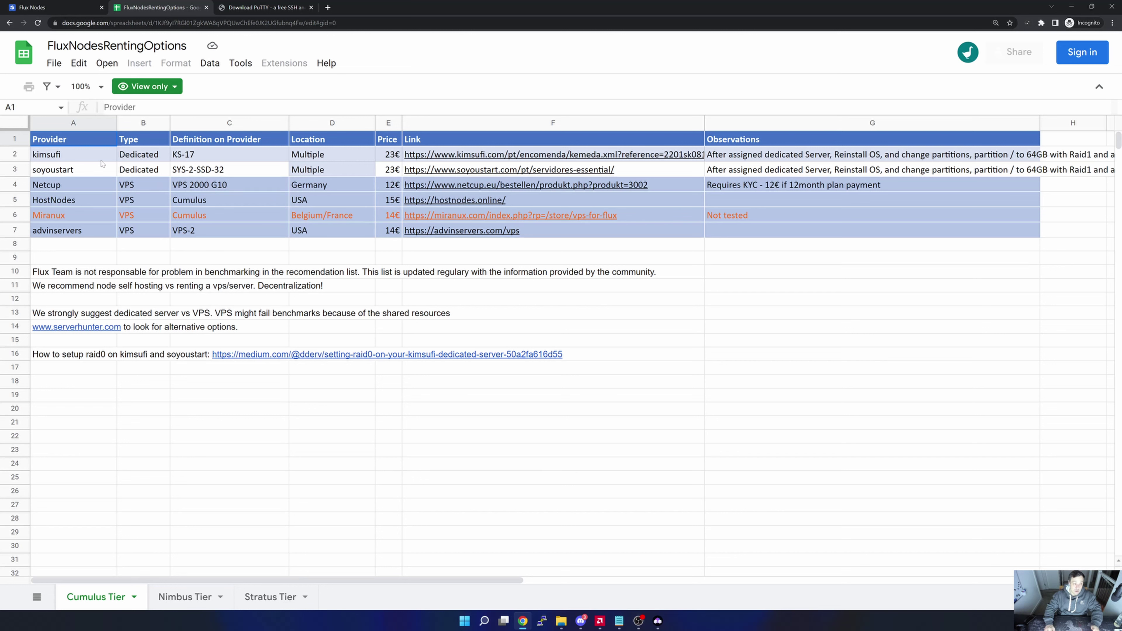
left_click(63, 187)
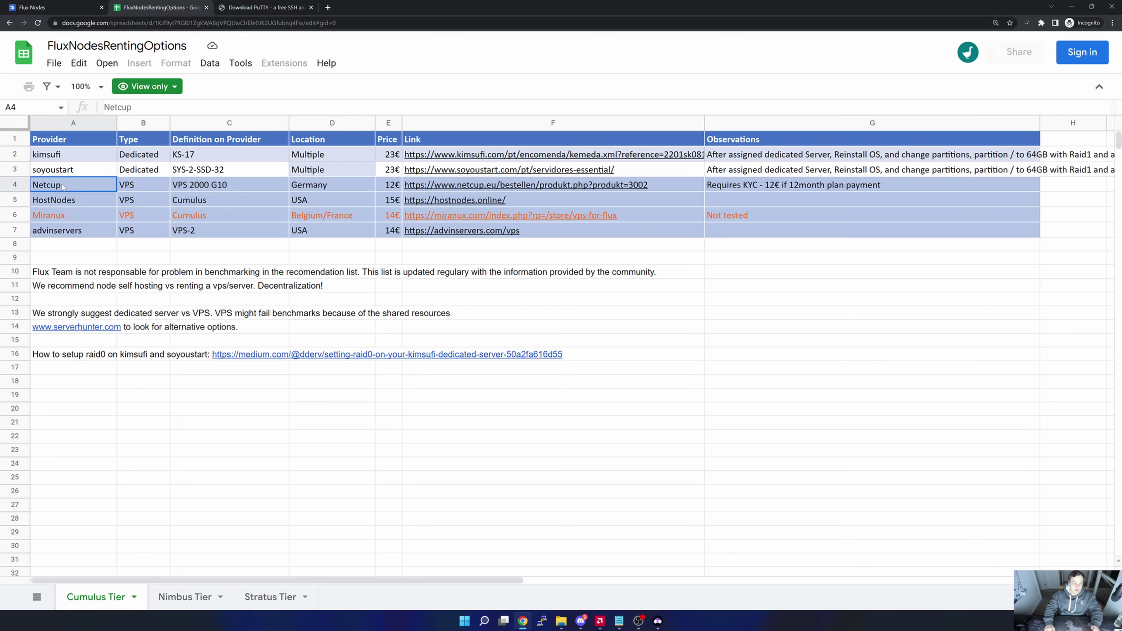
left_click(64, 201)
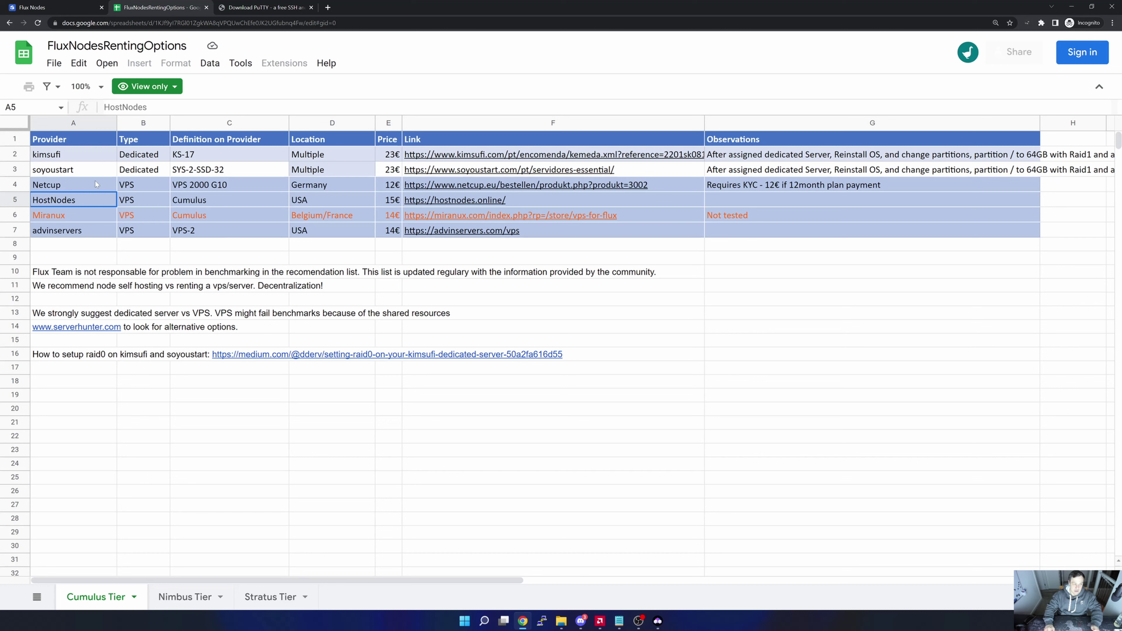
left_click(75, 188)
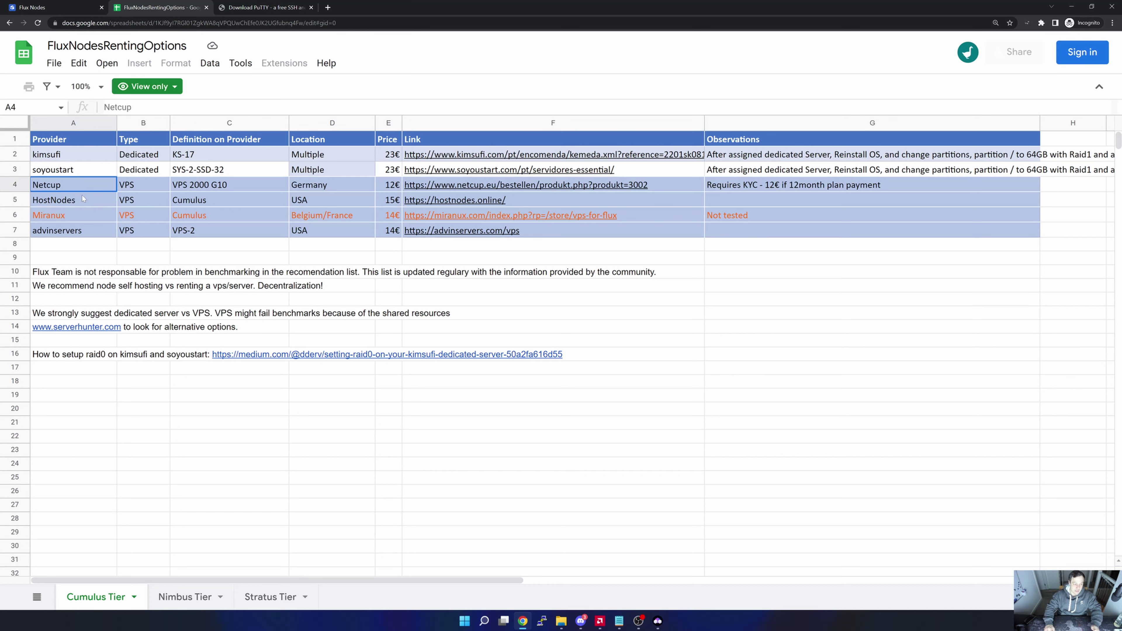
left_click(229, 382)
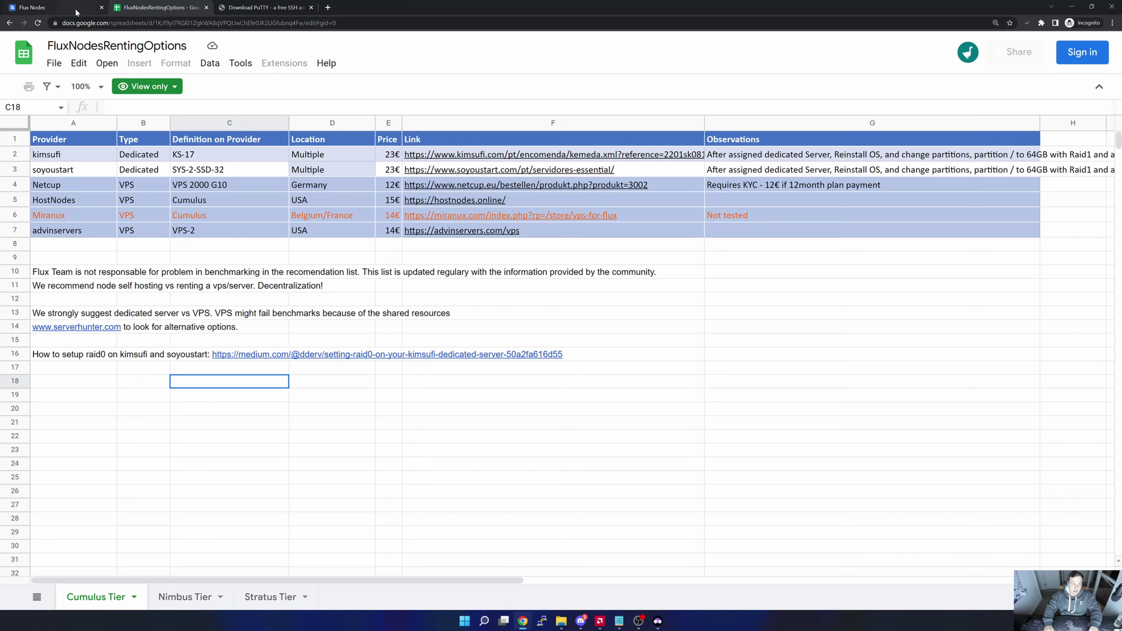
left_click(53, 7)
Scroll to the official Medium guides and open the FluxNode Setup Guide article.
scroll(413, 252, "down", 15)
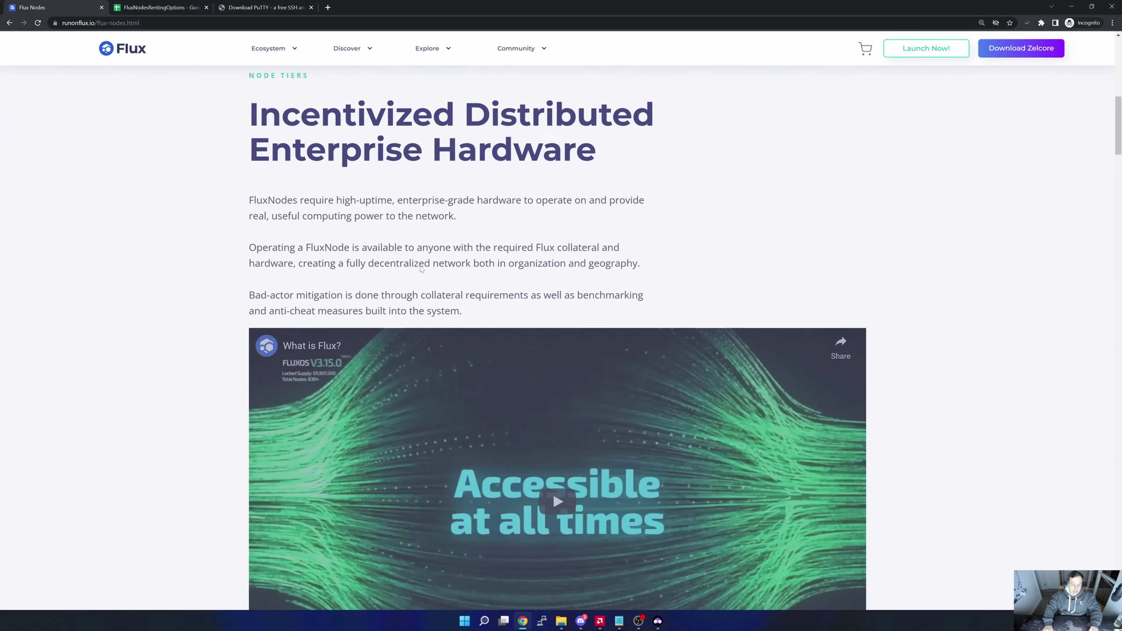
scroll(433, 263, "down", 5)
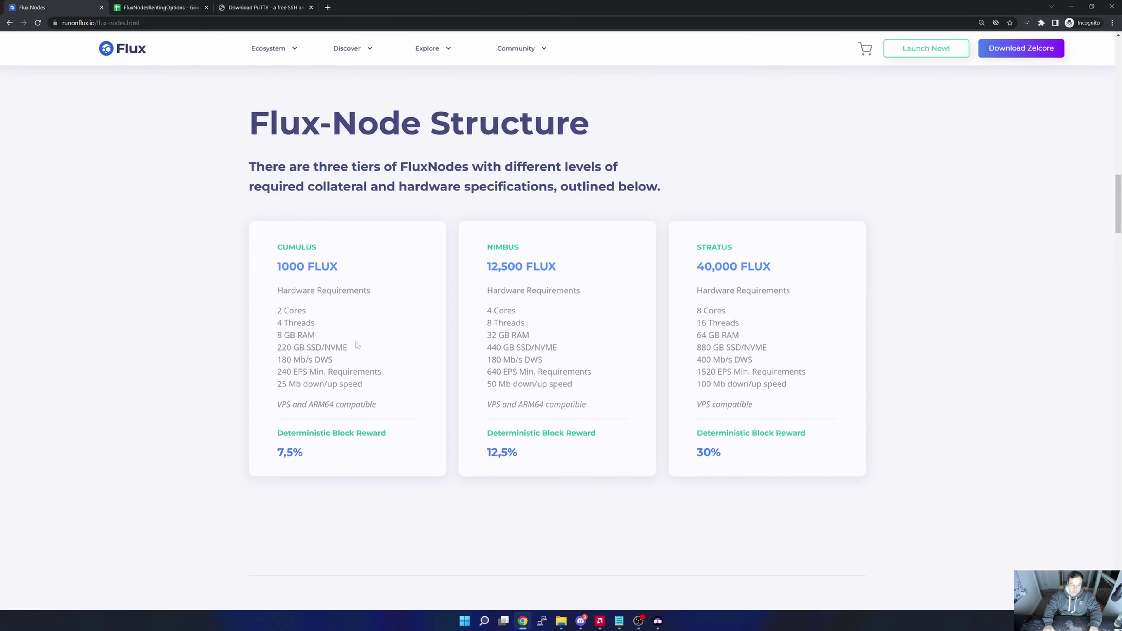
scroll(401, 350, "down", 10)
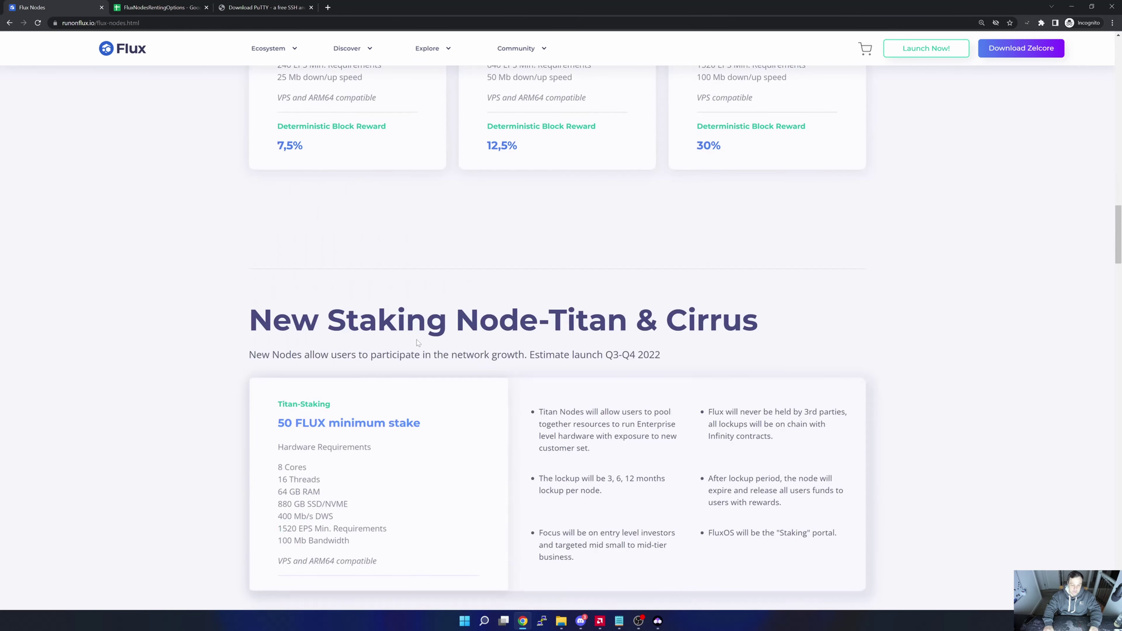
scroll(420, 339, "down", 5)
scroll(420, 339, "up", 6)
scroll(420, 340, "down", 15)
scroll(421, 339, "down", 20)
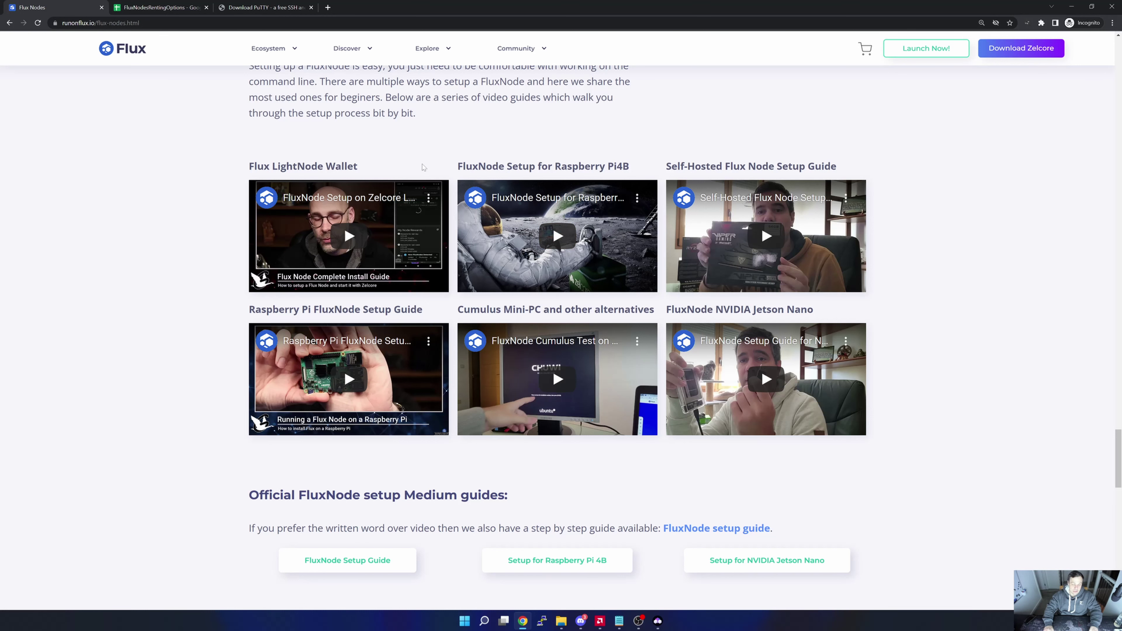
scroll(435, 214, "down", 5)
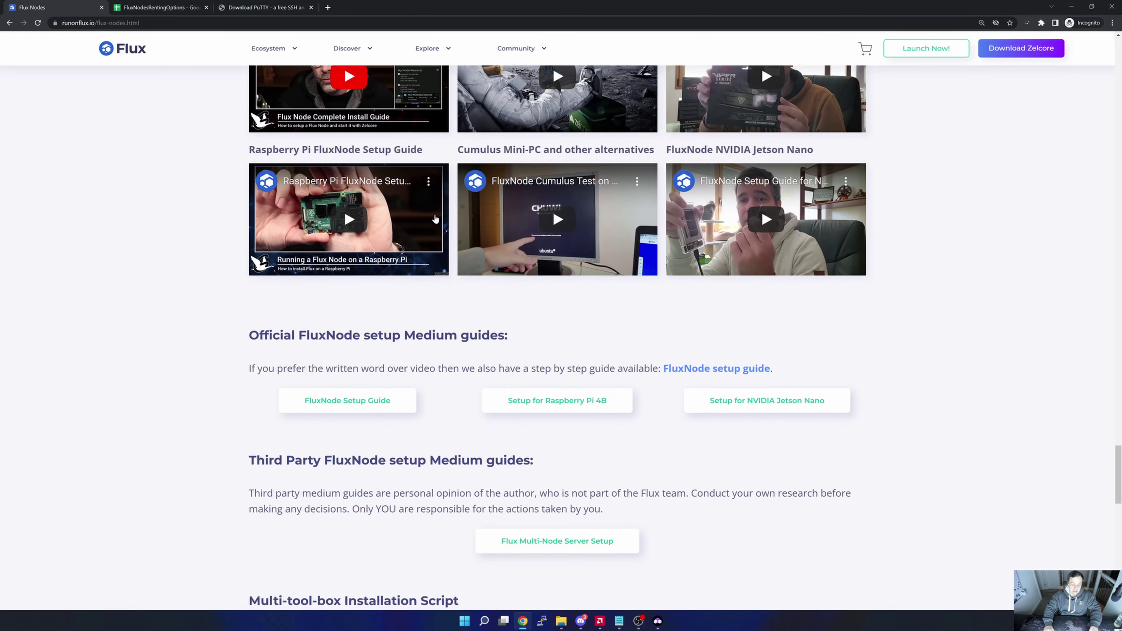
scroll(438, 216, "down", 2)
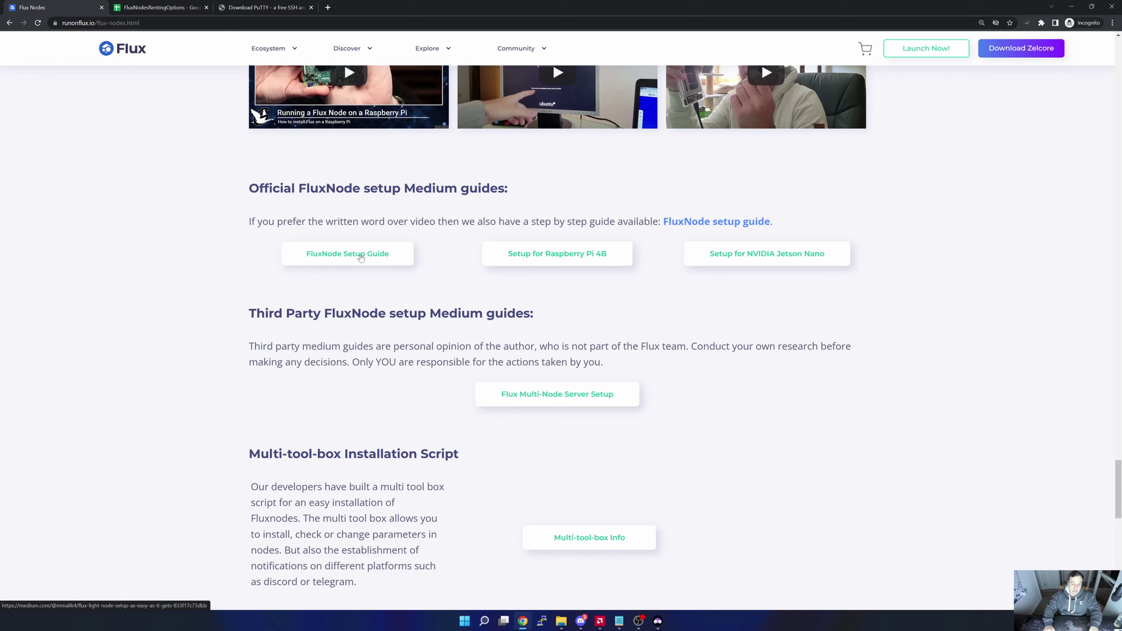
scroll(361, 258, "down", 5)
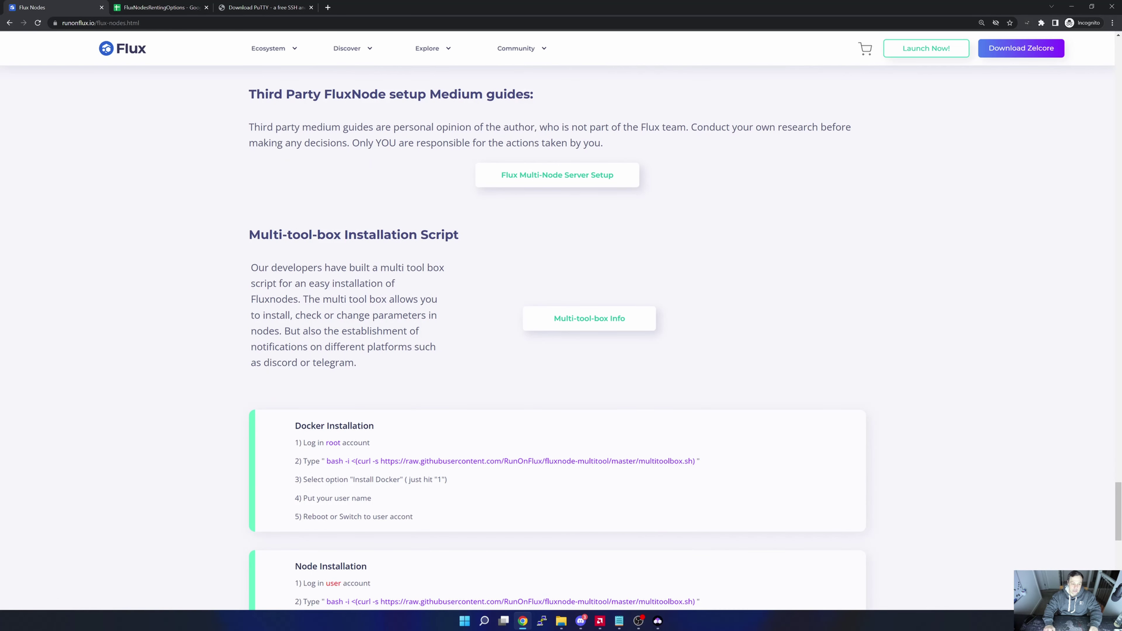
scroll(380, 357, "up", 2)
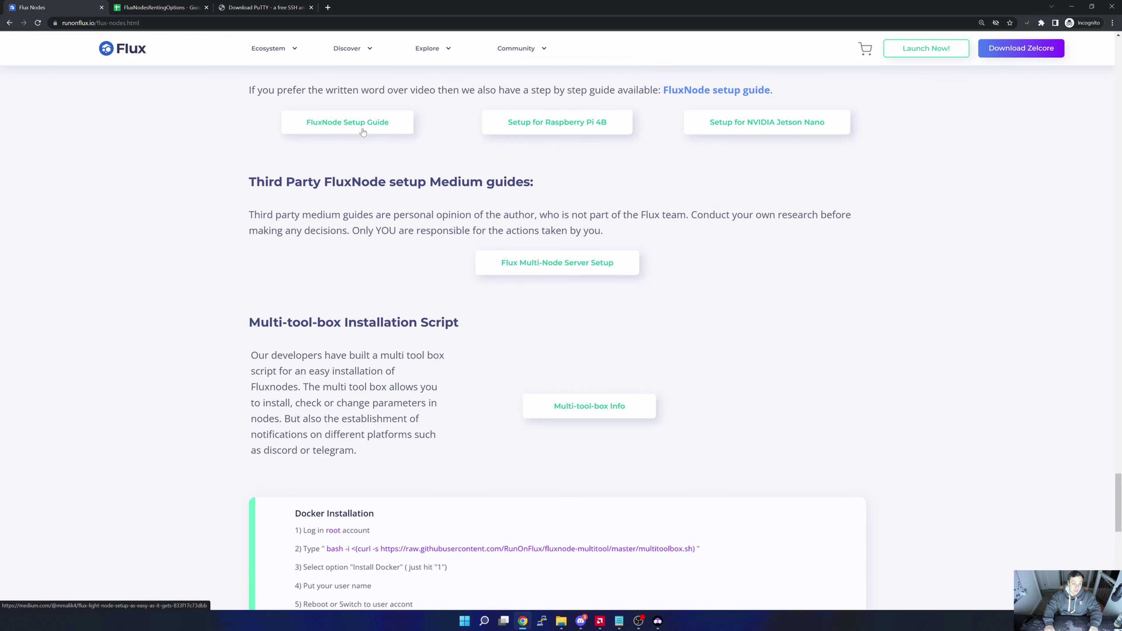
left_click(362, 132)
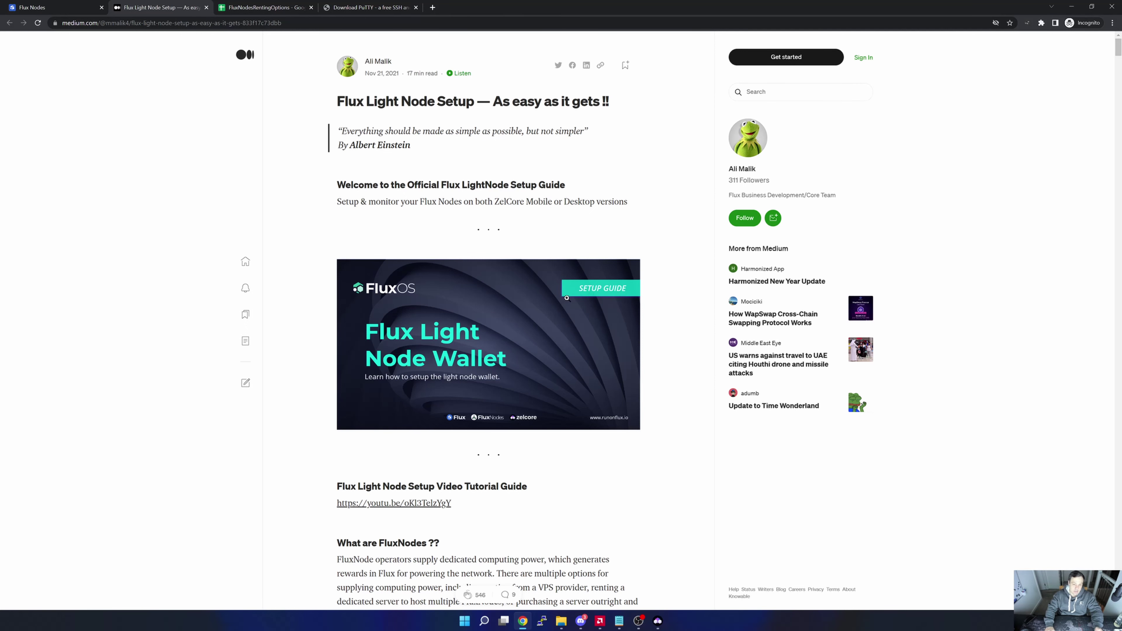
Scroll the Flux Light Node Setup guide down to section 13, Using SSH in Putty (Windows).
scroll(567, 293, "down", 10)
scroll(567, 291, "down", 4)
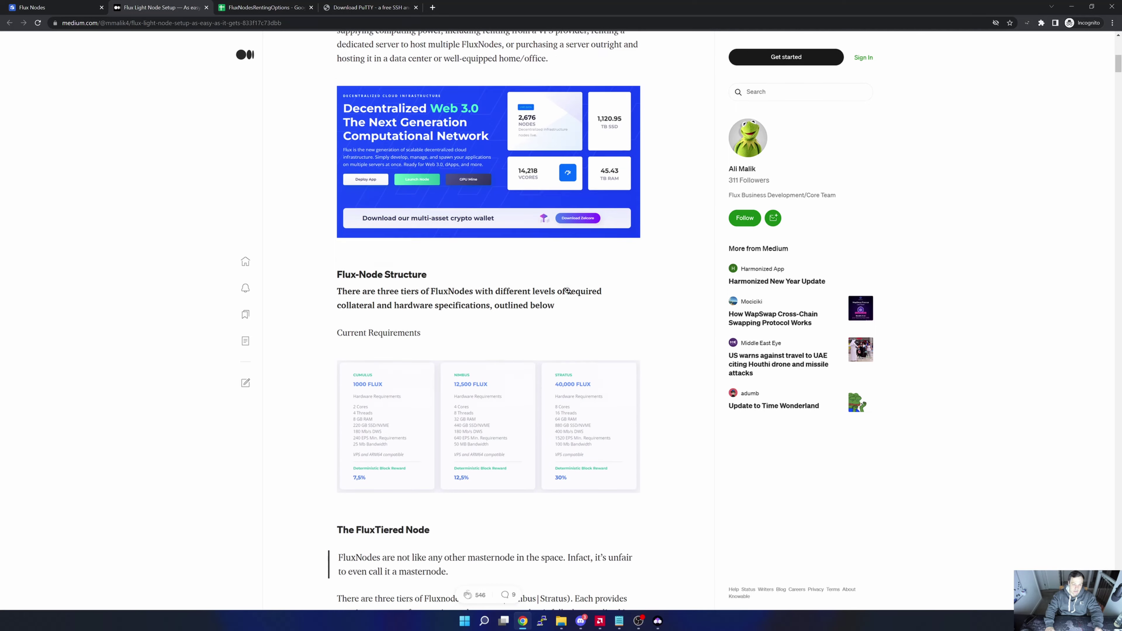
scroll(567, 294, "down", 16)
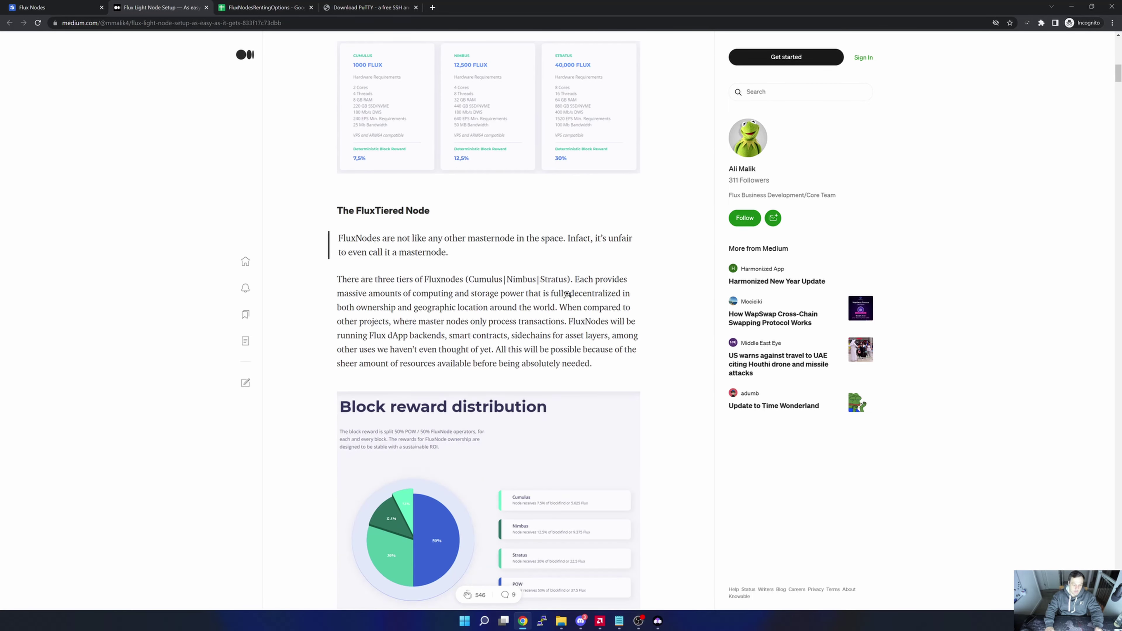
scroll(568, 293, "down", 6)
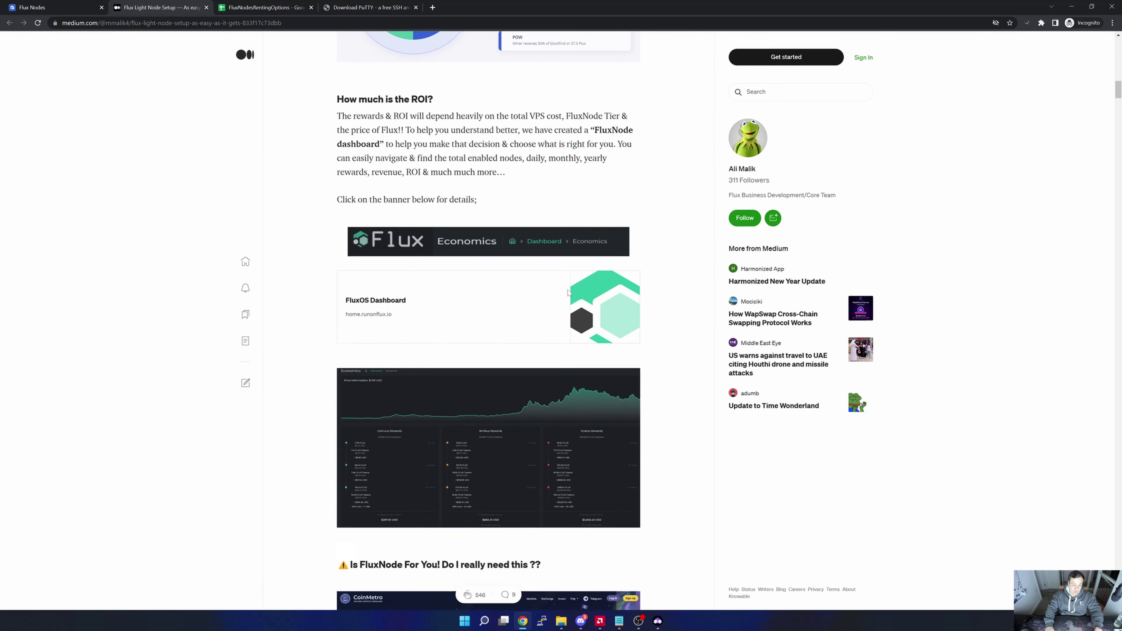
scroll(567, 287, "down", 9)
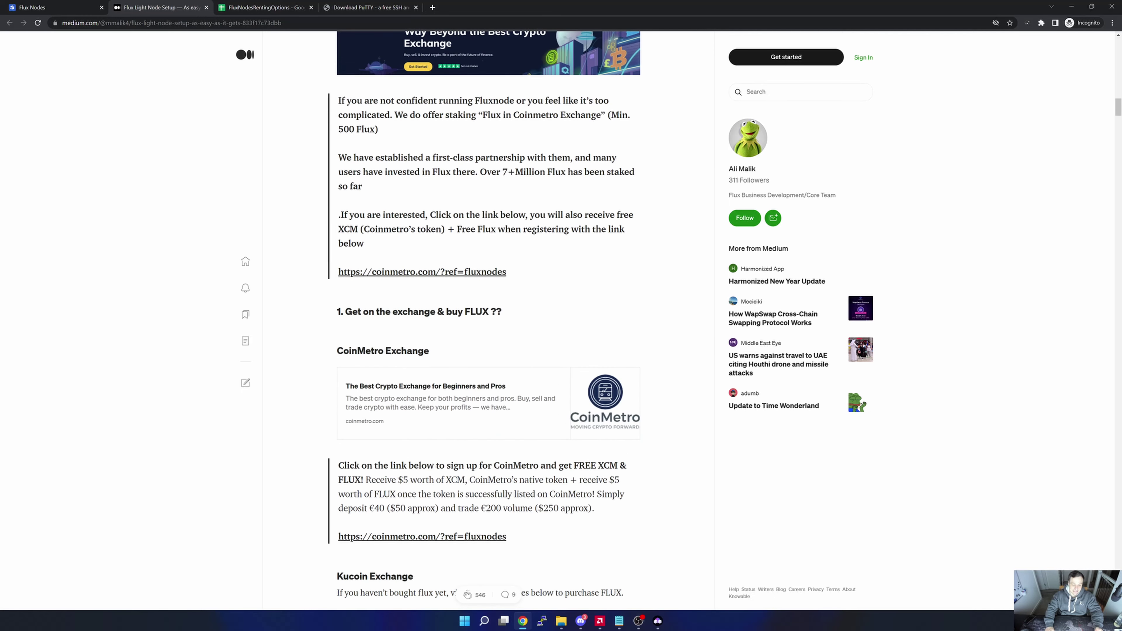
scroll(570, 290, "down", 7)
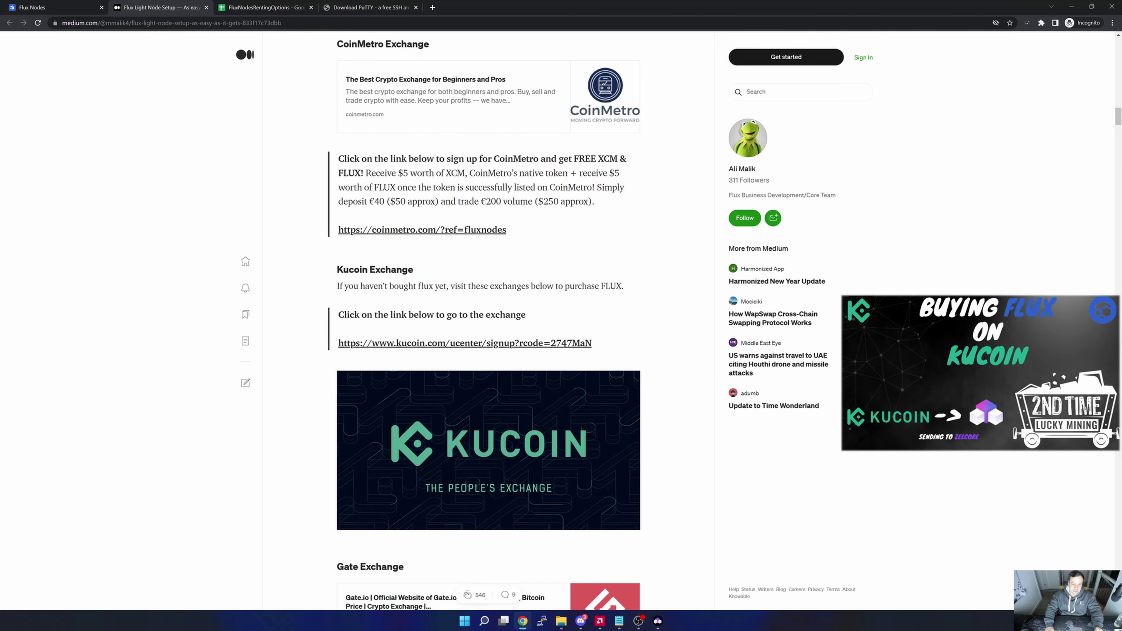
scroll(488, 309, "down", 5)
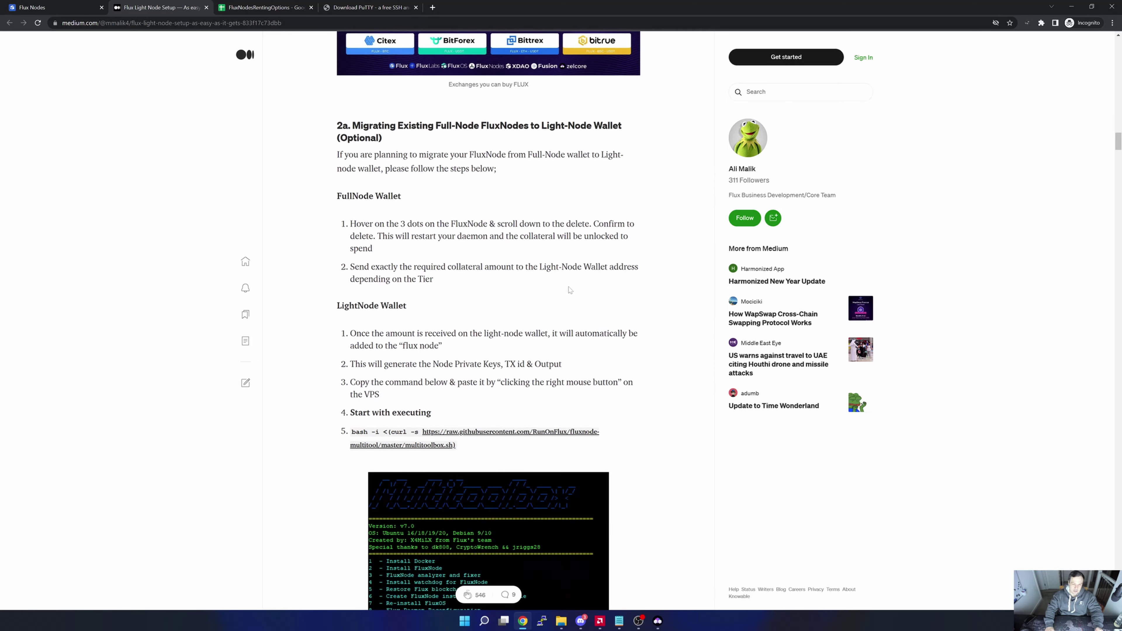
scroll(570, 290, "down", 14)
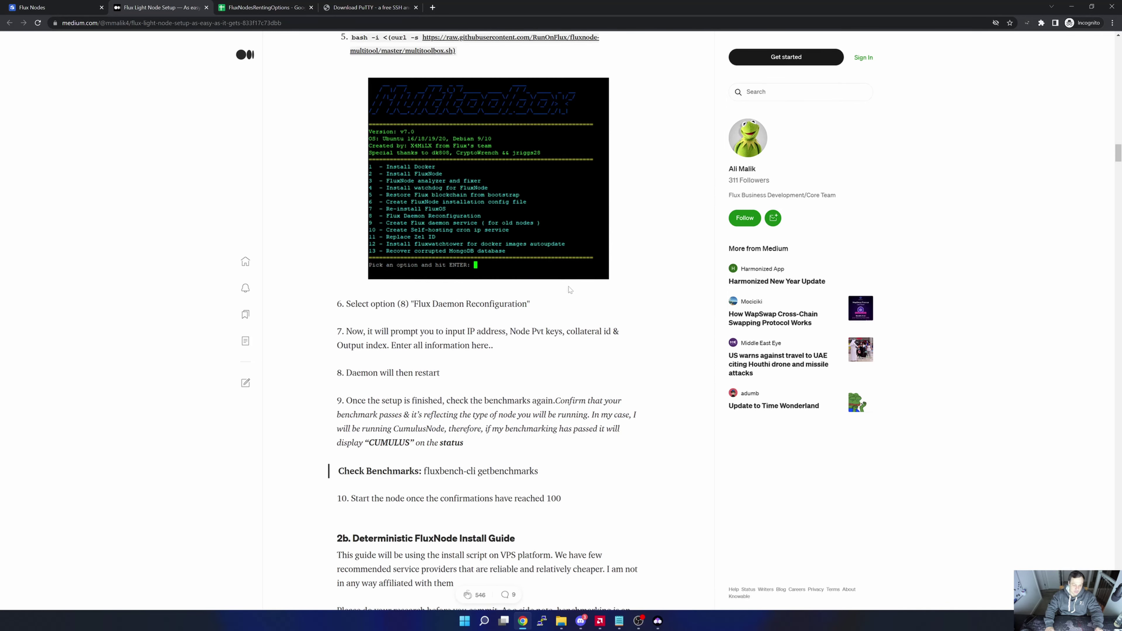
scroll(569, 290, "down", 14)
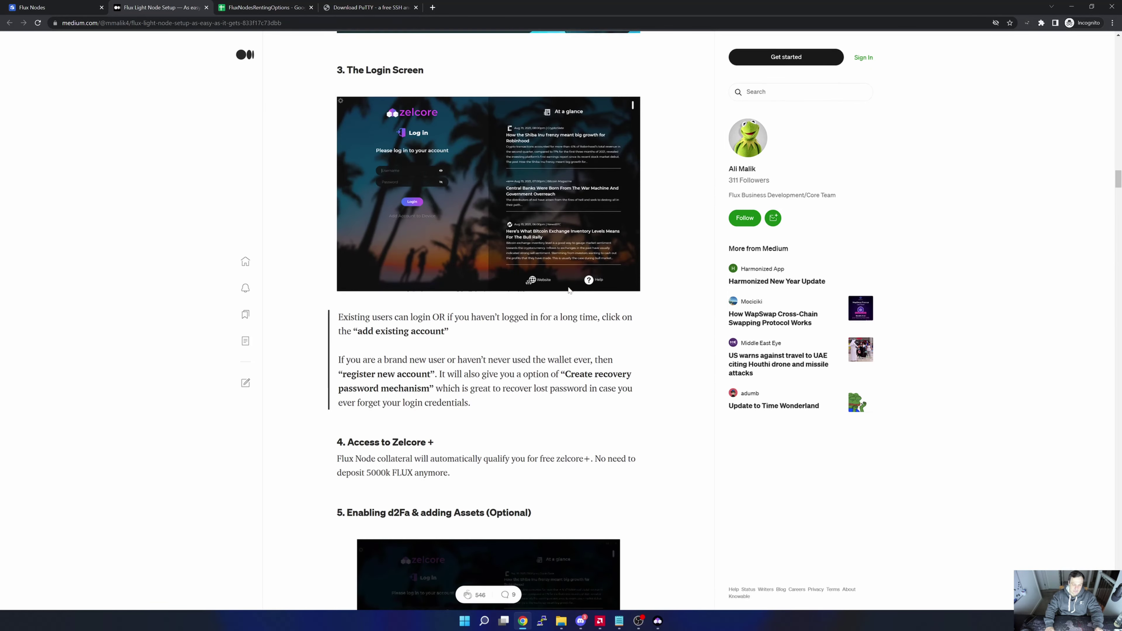
scroll(569, 289, "down", 15)
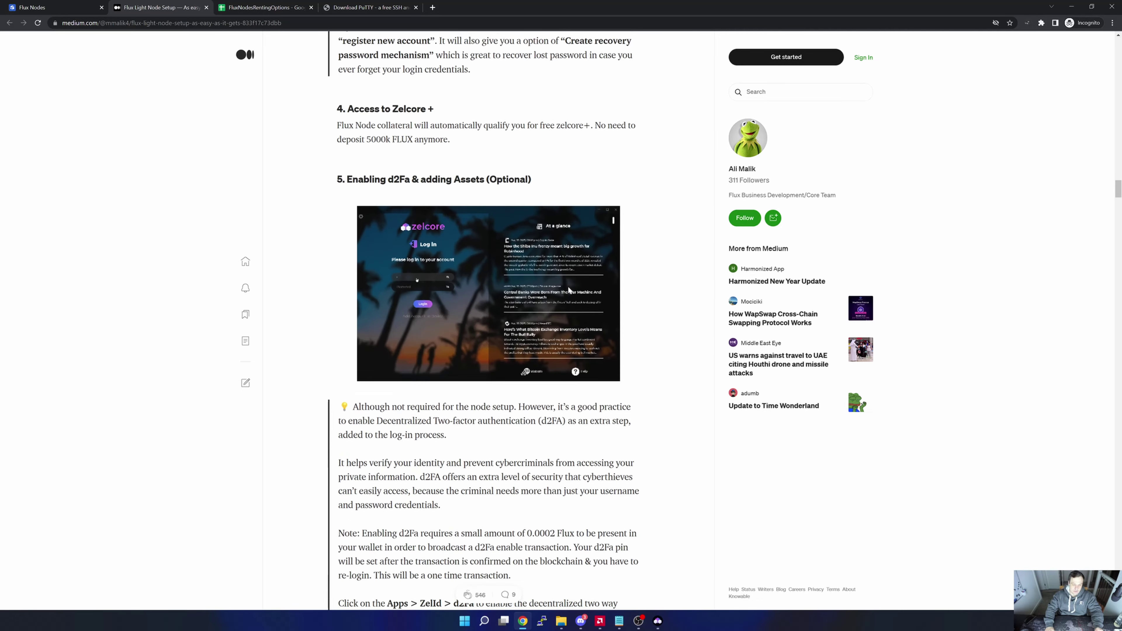
scroll(569, 290, "down", 14)
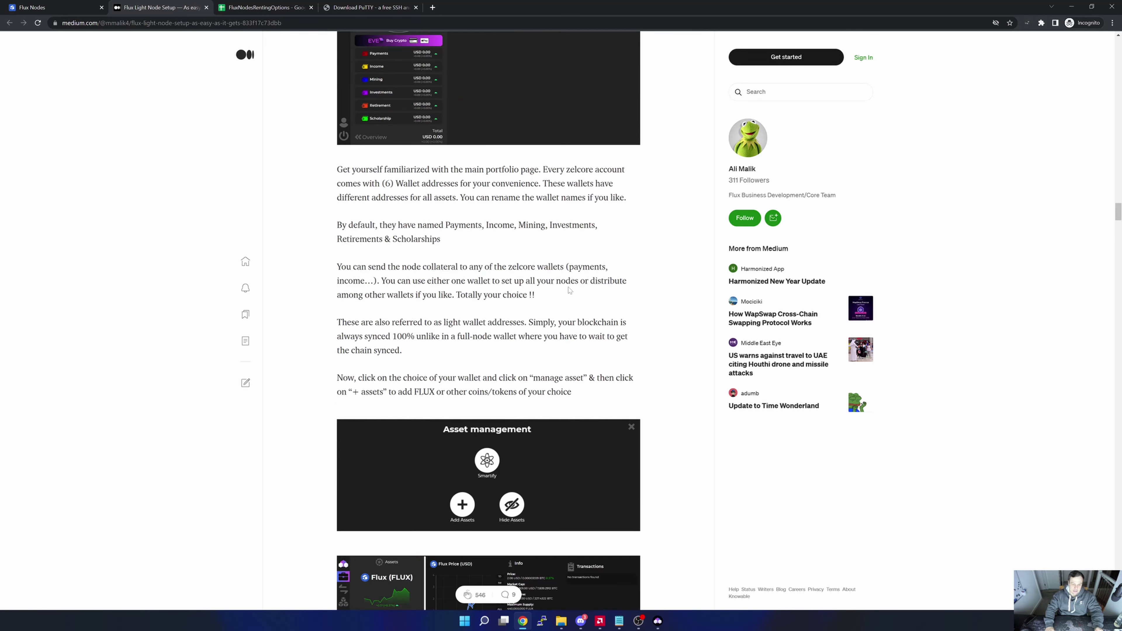
scroll(569, 289, "down", 18)
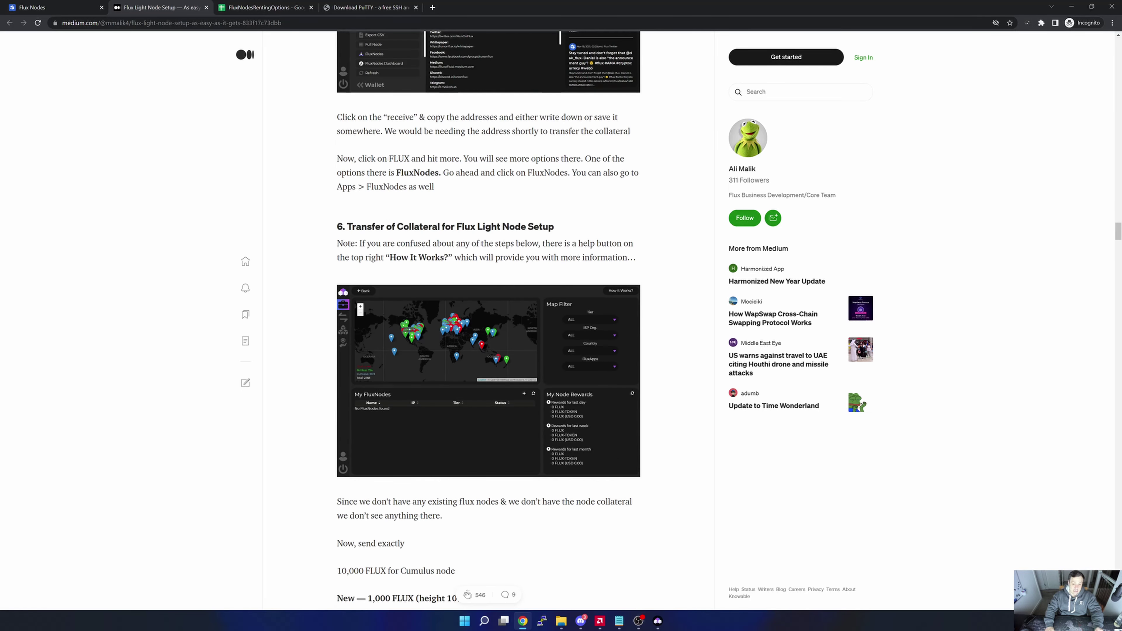
scroll(568, 287, "down", 9)
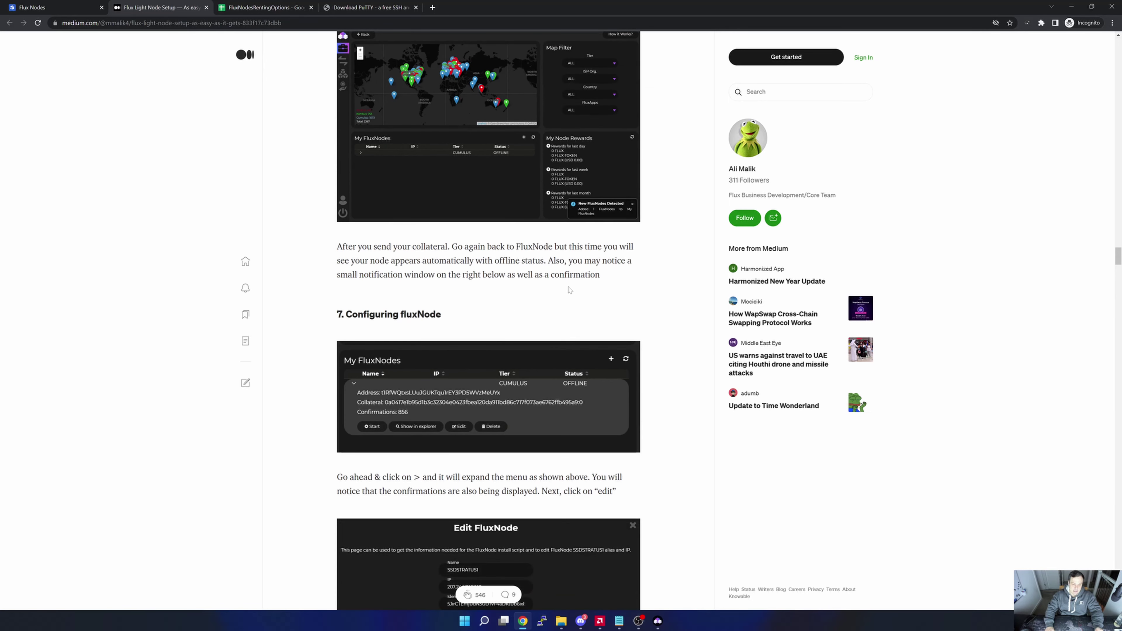
scroll(568, 286, "down", 9)
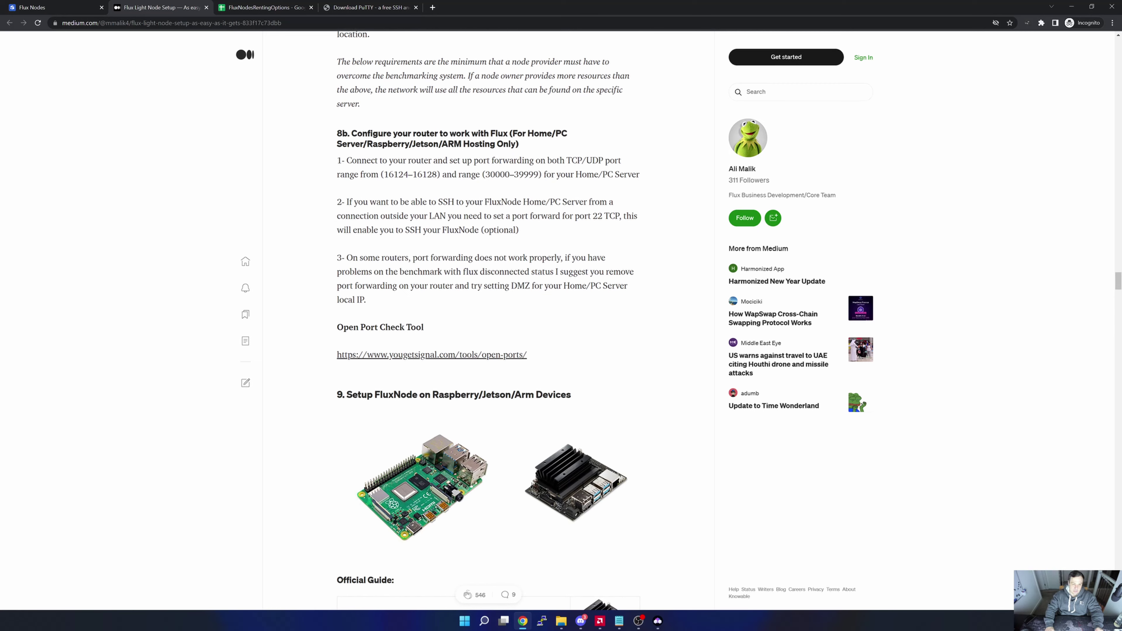
scroll(569, 290, "up", 1)
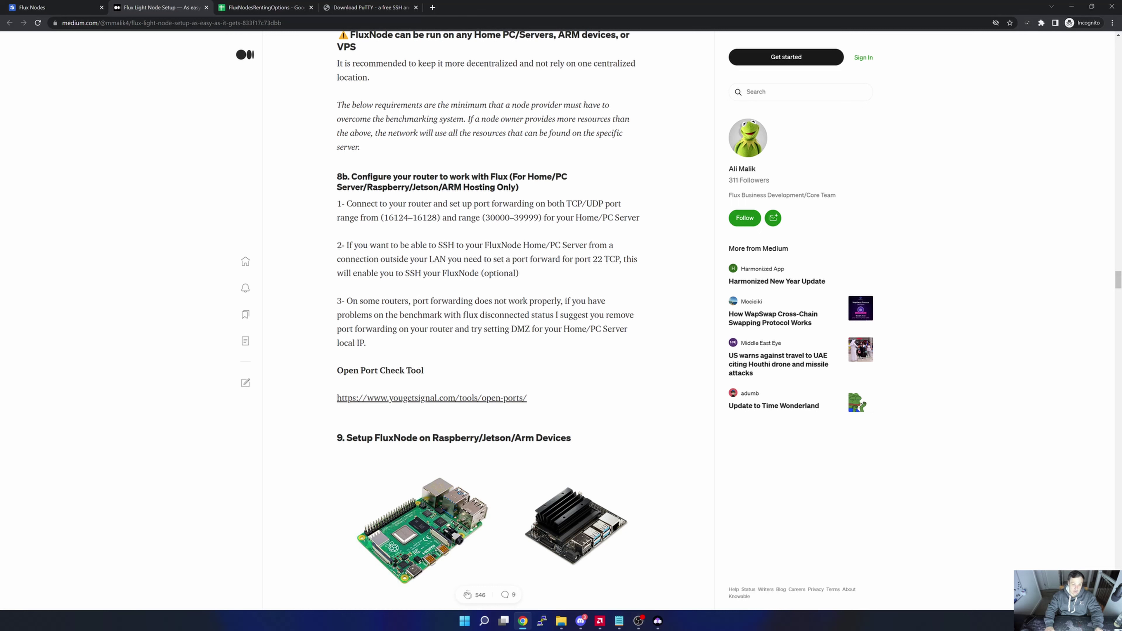
scroll(498, 239, "down", 8)
scroll(510, 248, "down", 9)
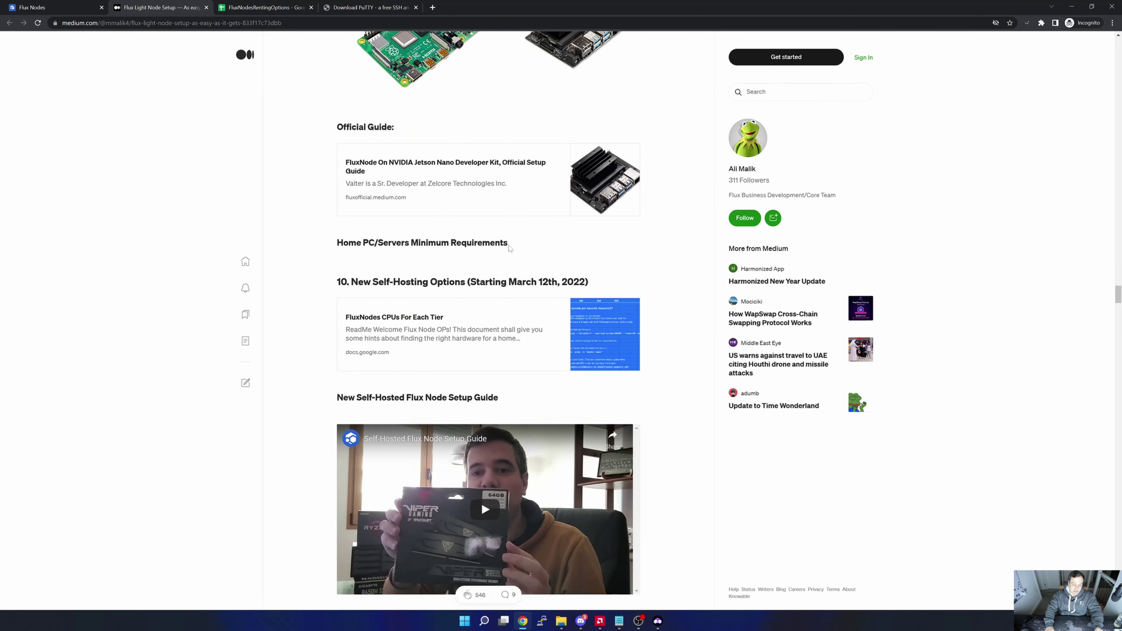
scroll(510, 249, "down", 10)
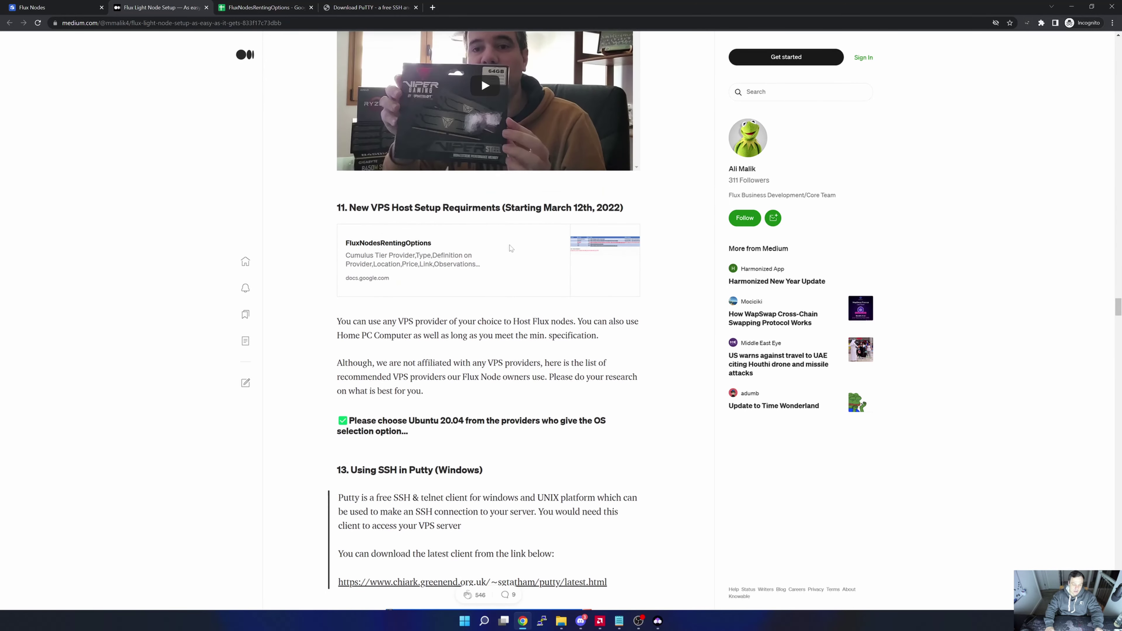
scroll(488, 323, "down", 1)
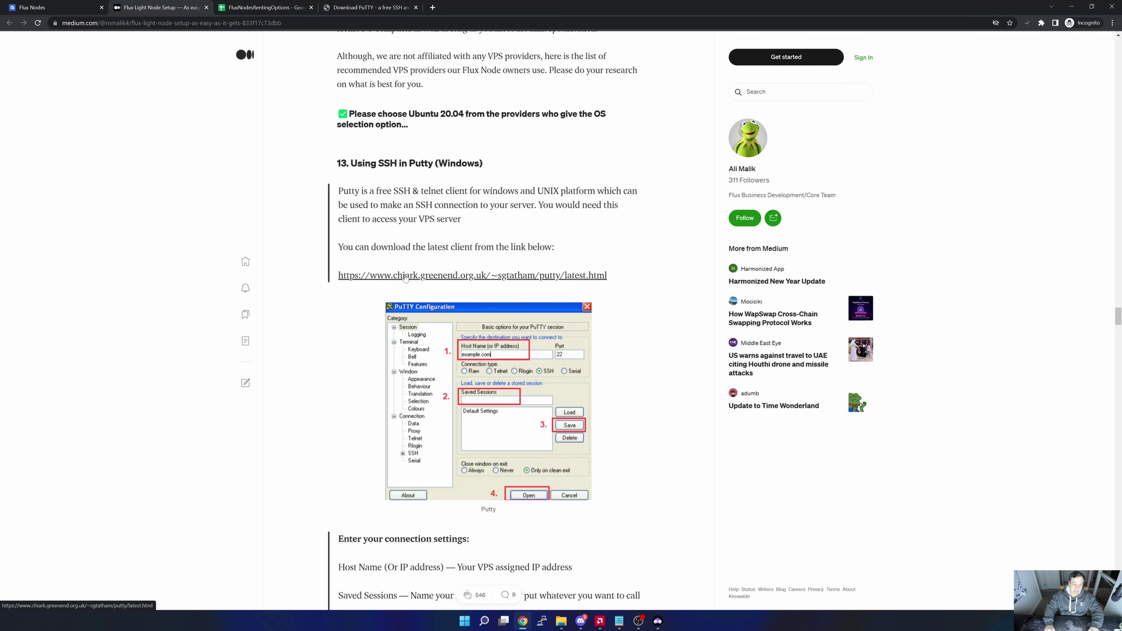
Open the PuTTY latest-release download page from the guide, then launch PuTTY.
left_click(414, 276)
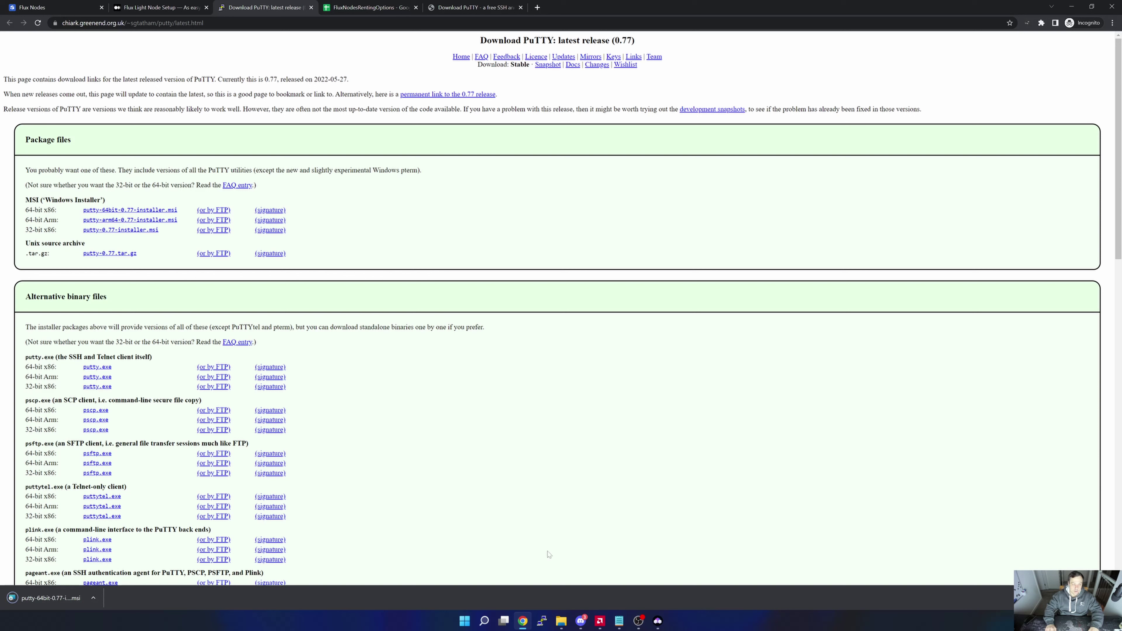
left_click(546, 627)
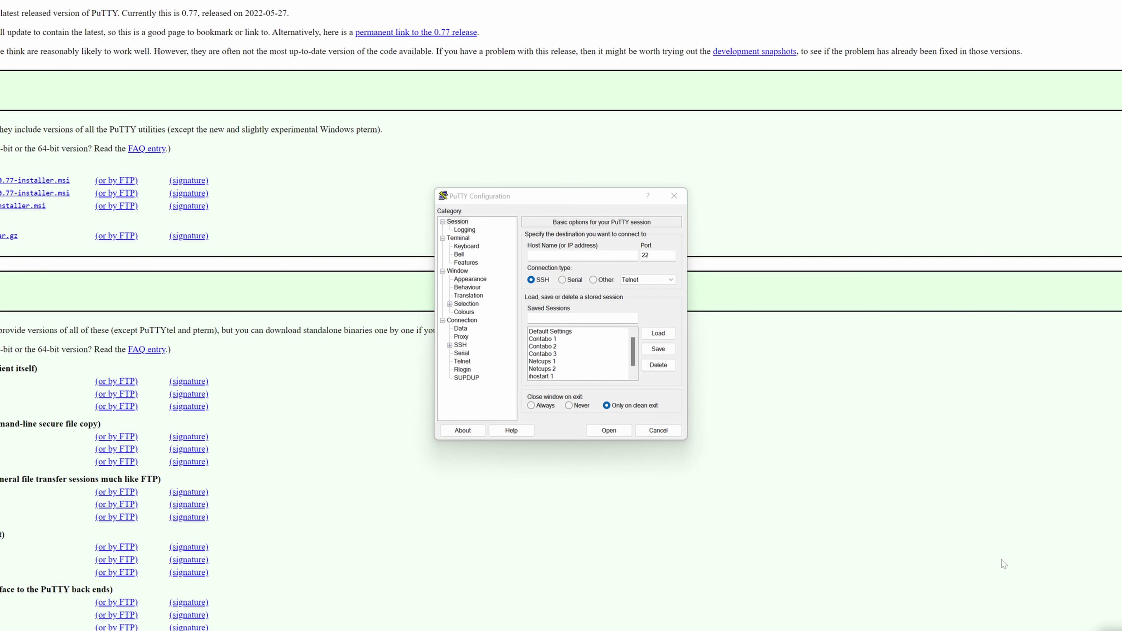
Start an SSH session in PuTTY to host 38.242.221.181.
left_click(561, 255)
type("38.242.221.181")
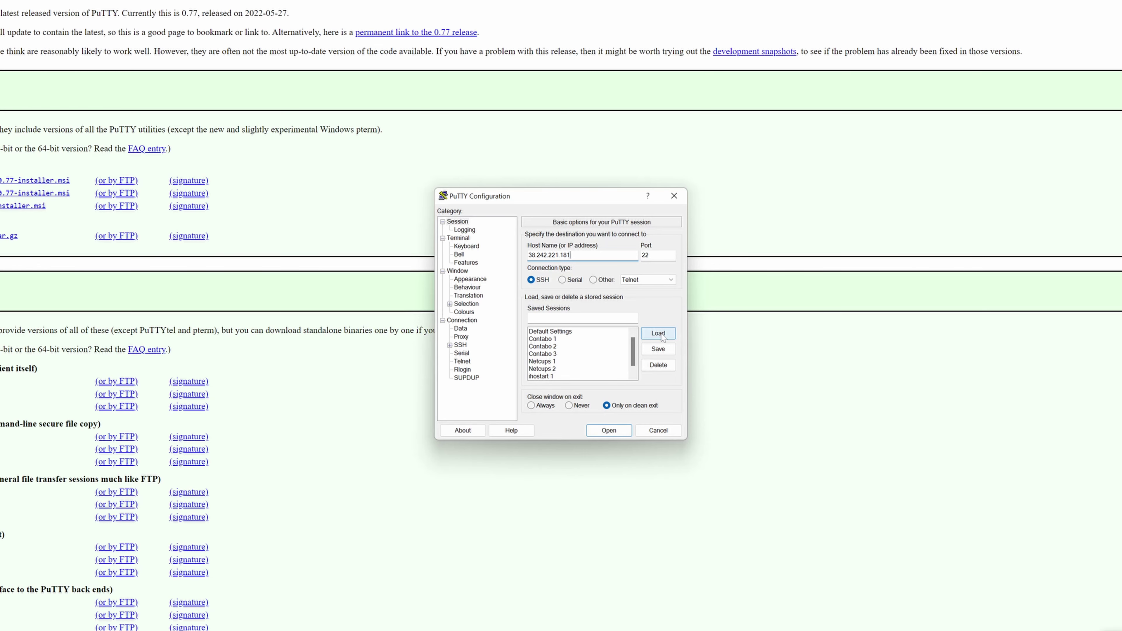
left_click(607, 430)
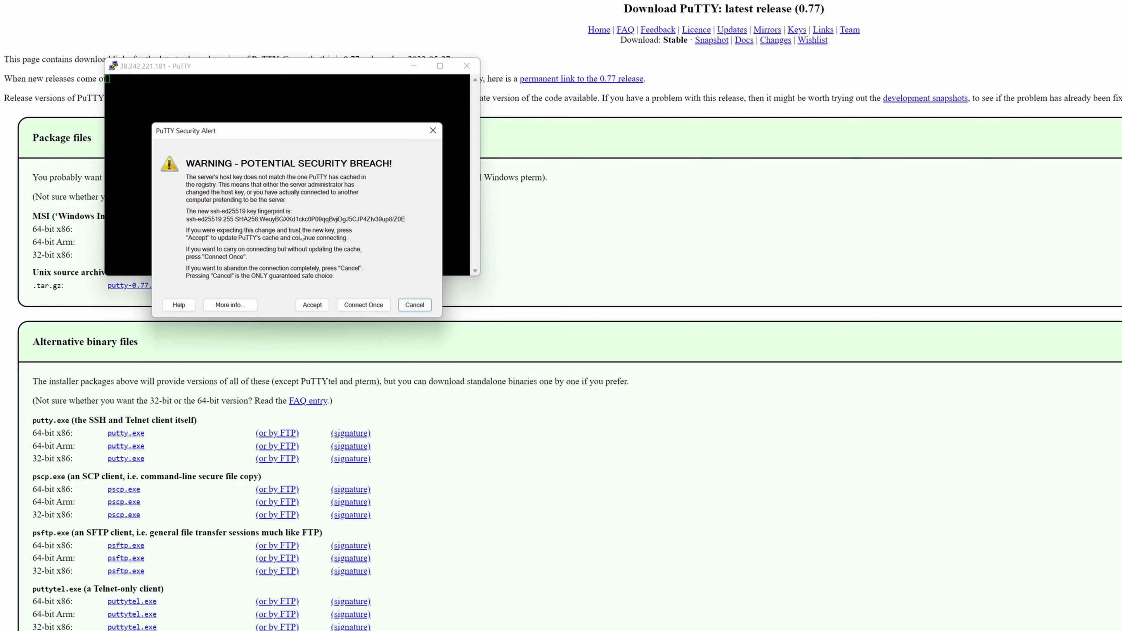
Accept the host key, log in as root, and return to the Flux Light Node Setup guide.
left_click(316, 306)
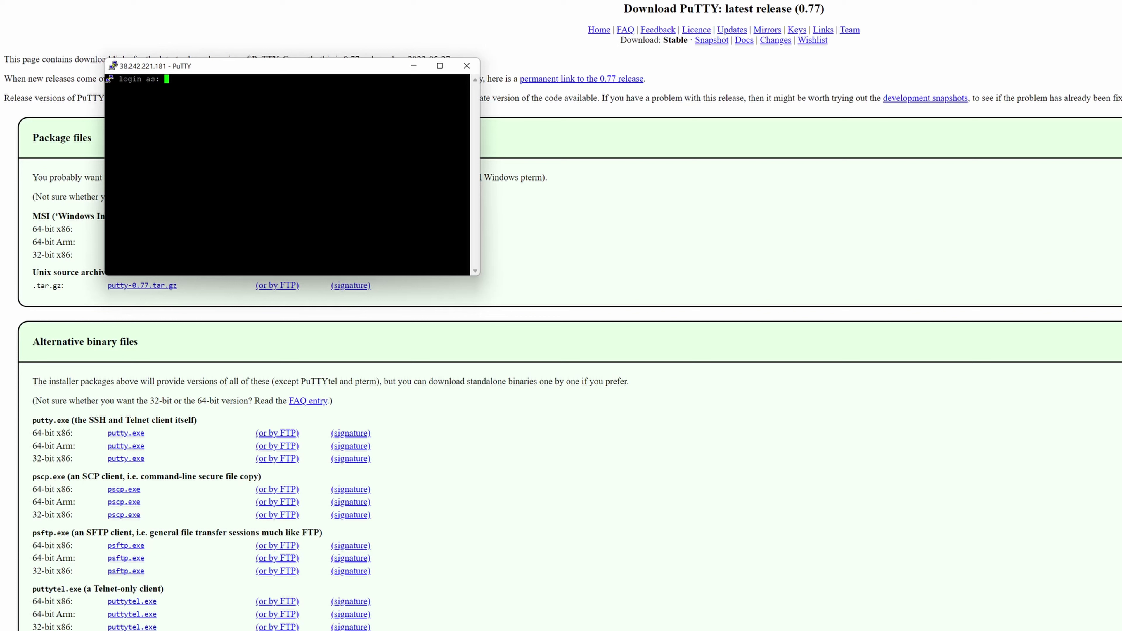
type("root")
key("Return")
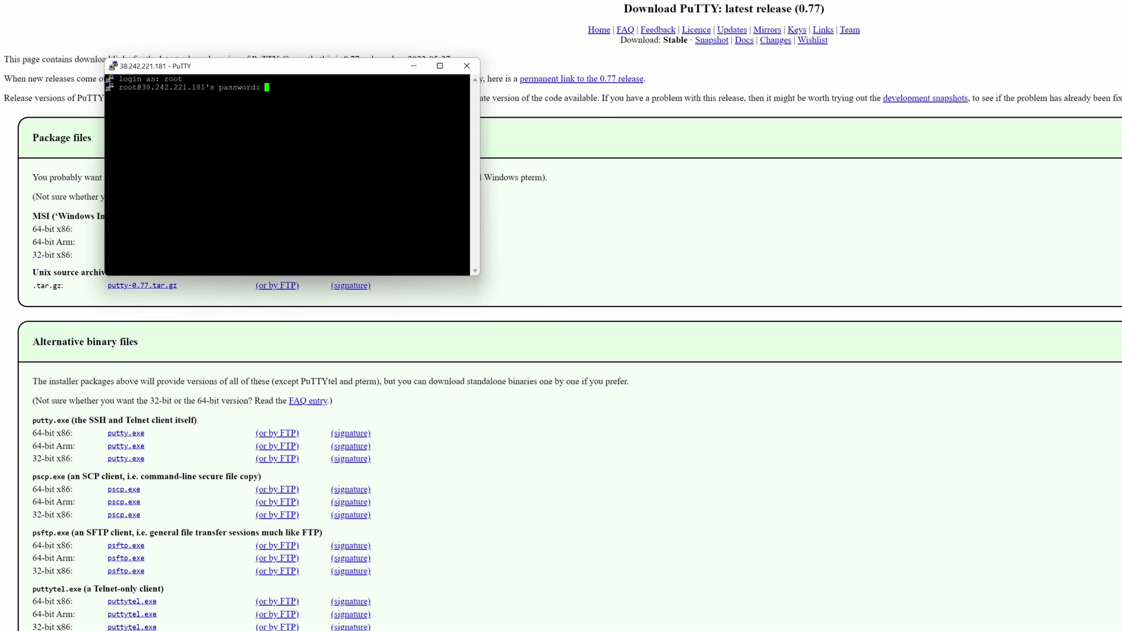
key("Return")
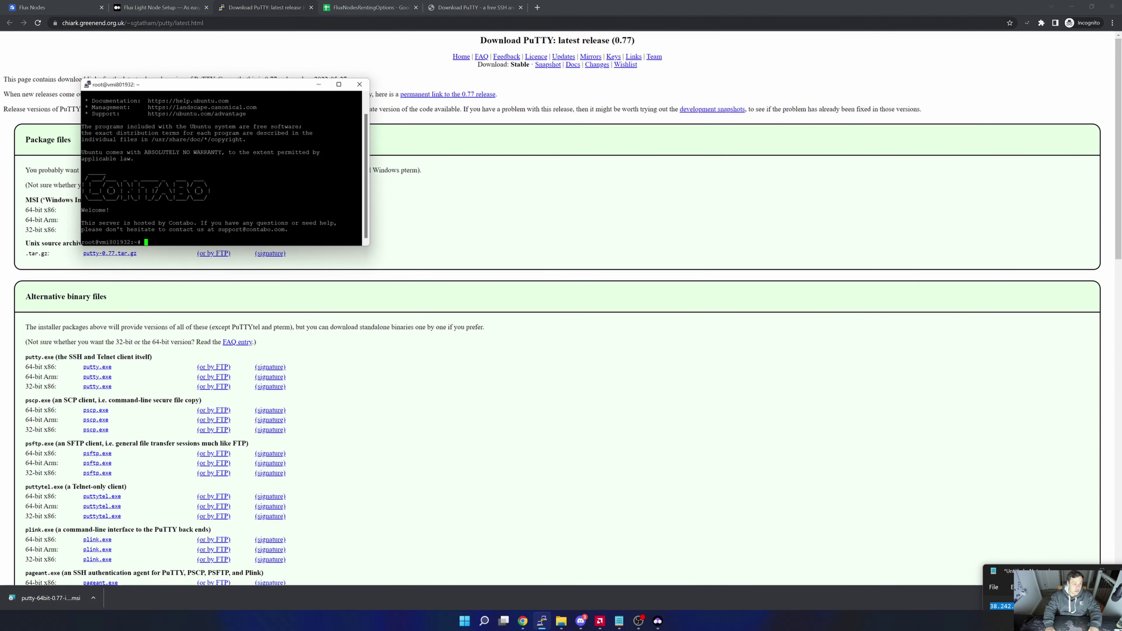
left_click(155, 7)
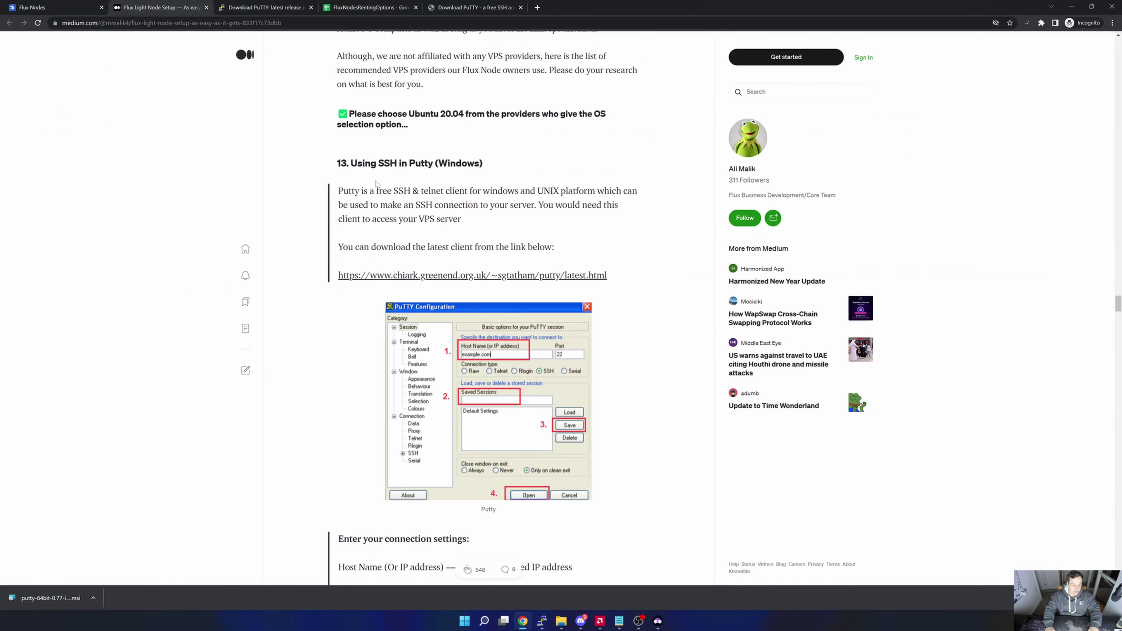
Scroll past the Sysbench and DD benchmark sections to section 16, the Kamil FluxNode Script.
scroll(471, 263, "down", 5)
scroll(479, 262, "down", 3)
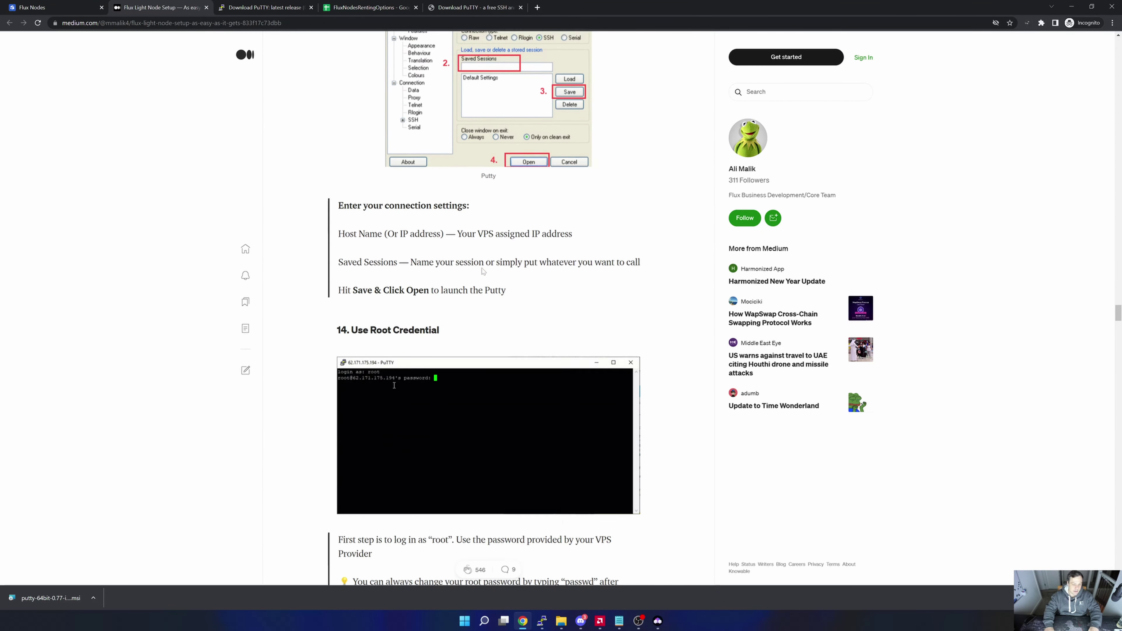
scroll(395, 368, "down", 8)
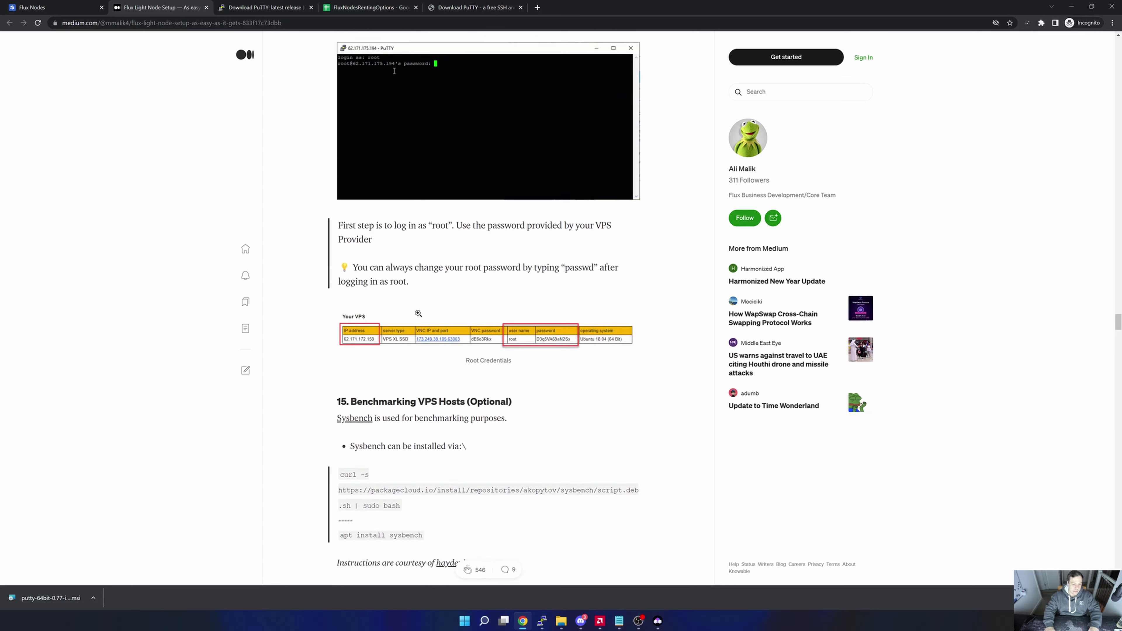
scroll(421, 317, "down", 1)
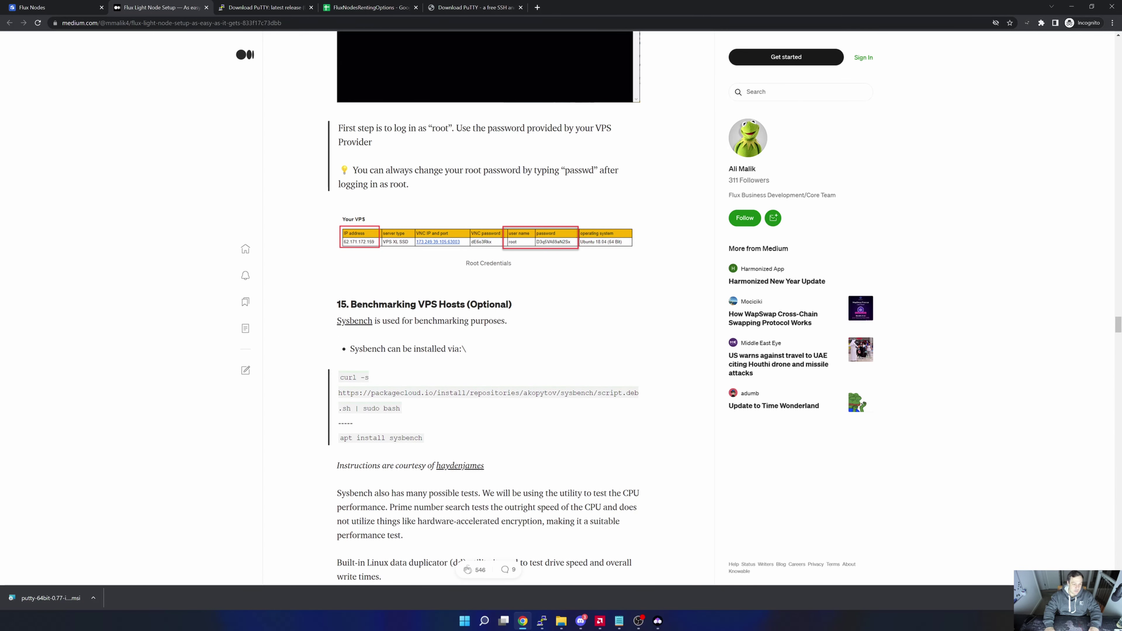
scroll(442, 265, "down", 5)
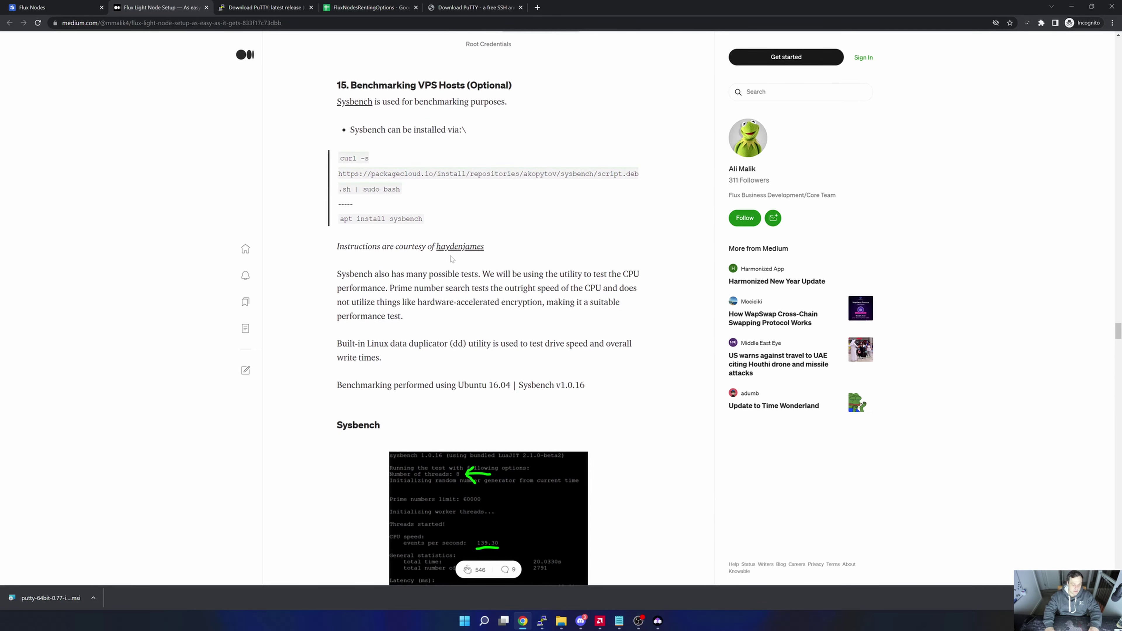
scroll(451, 259, "down", 3)
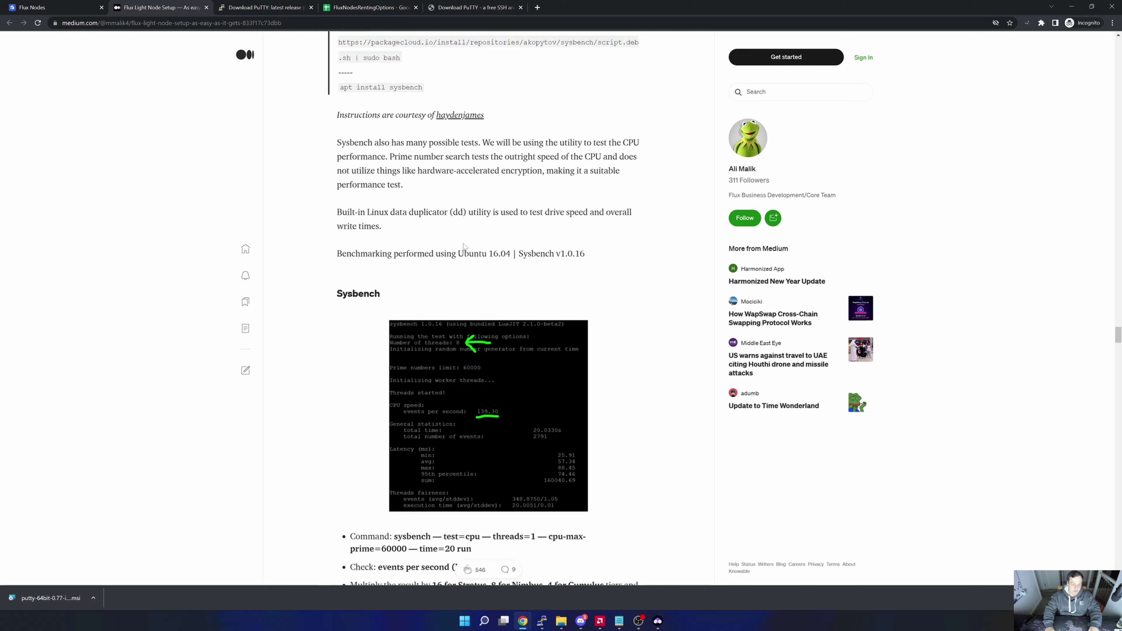
scroll(480, 249, "down", 2)
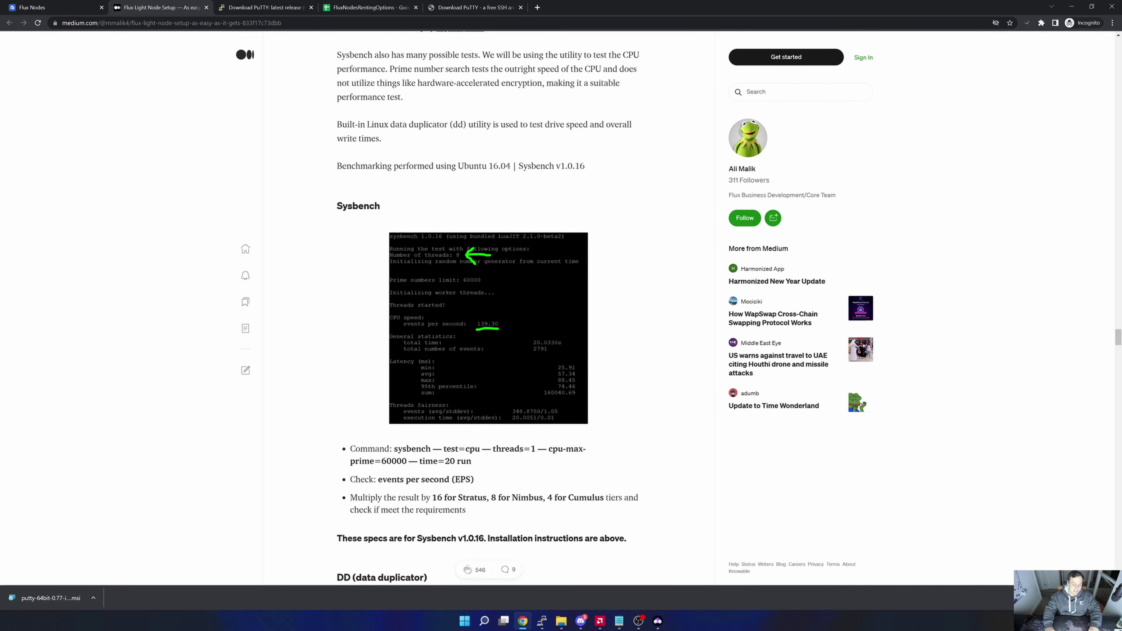
scroll(472, 197, "down", 8)
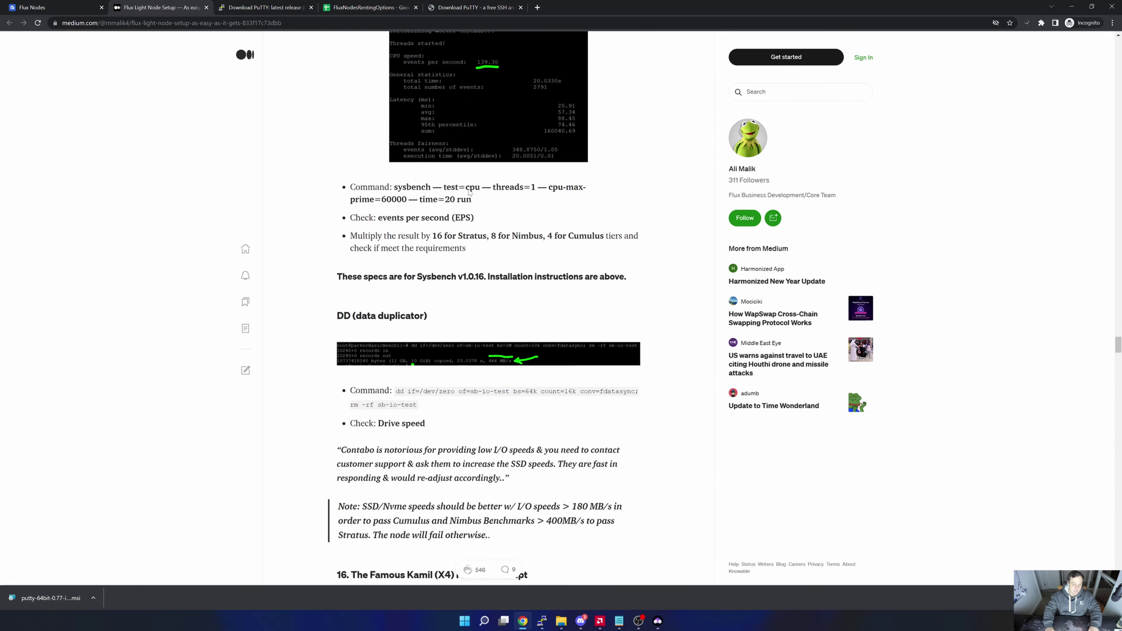
scroll(472, 196, "down", 4)
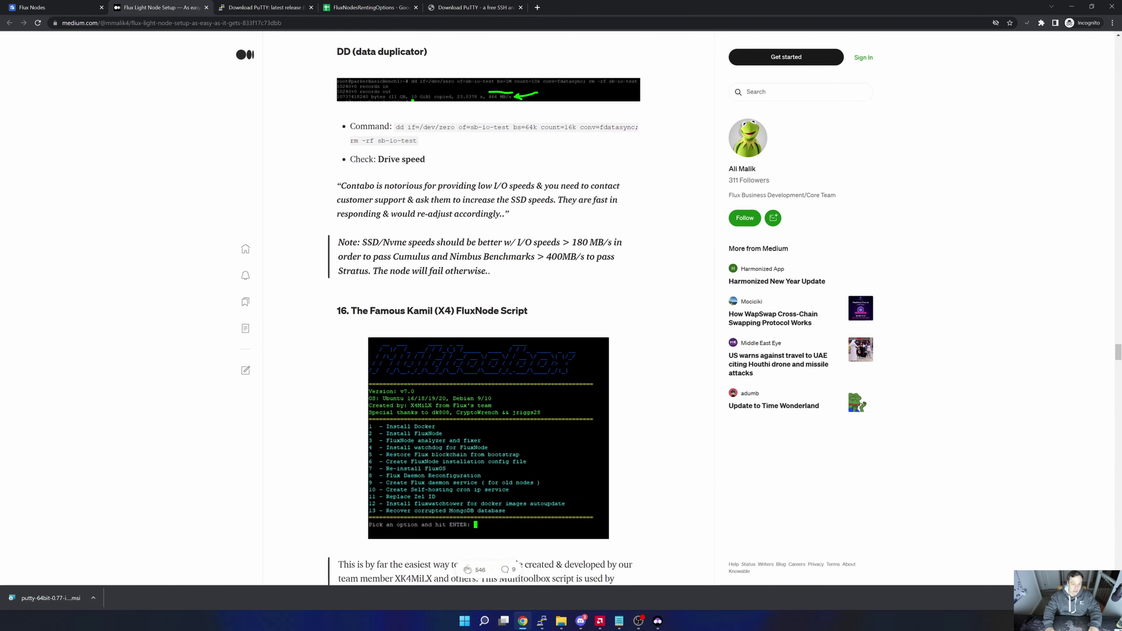
Run the guide's curl install command on the VPS, confirming curl is already installed.
scroll(471, 190, "down", 4)
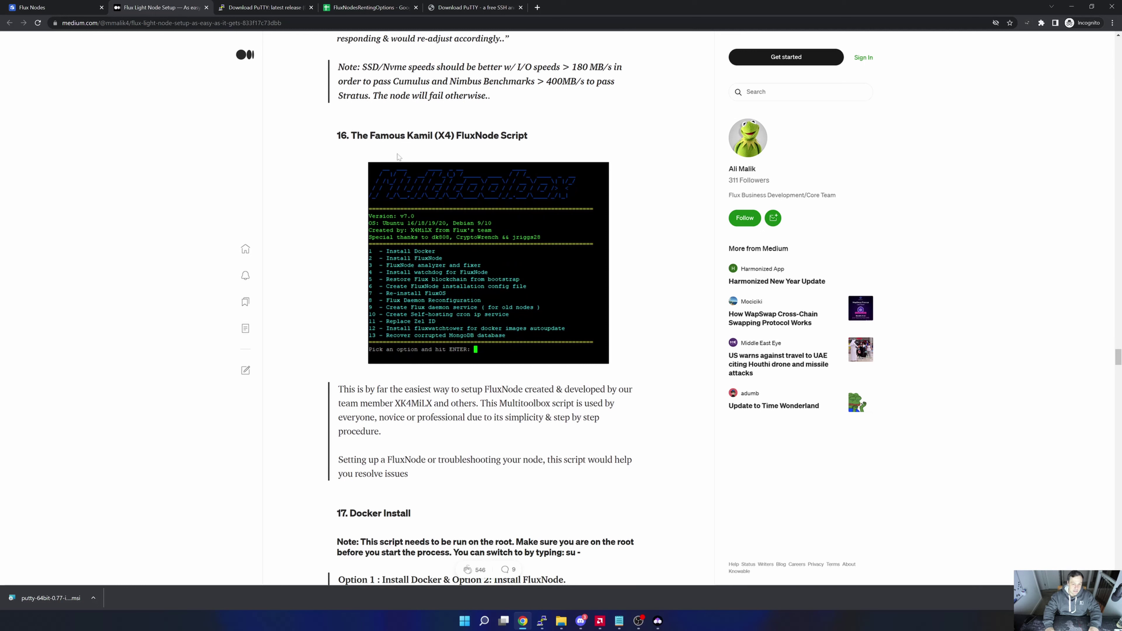
scroll(464, 187, "down", 3)
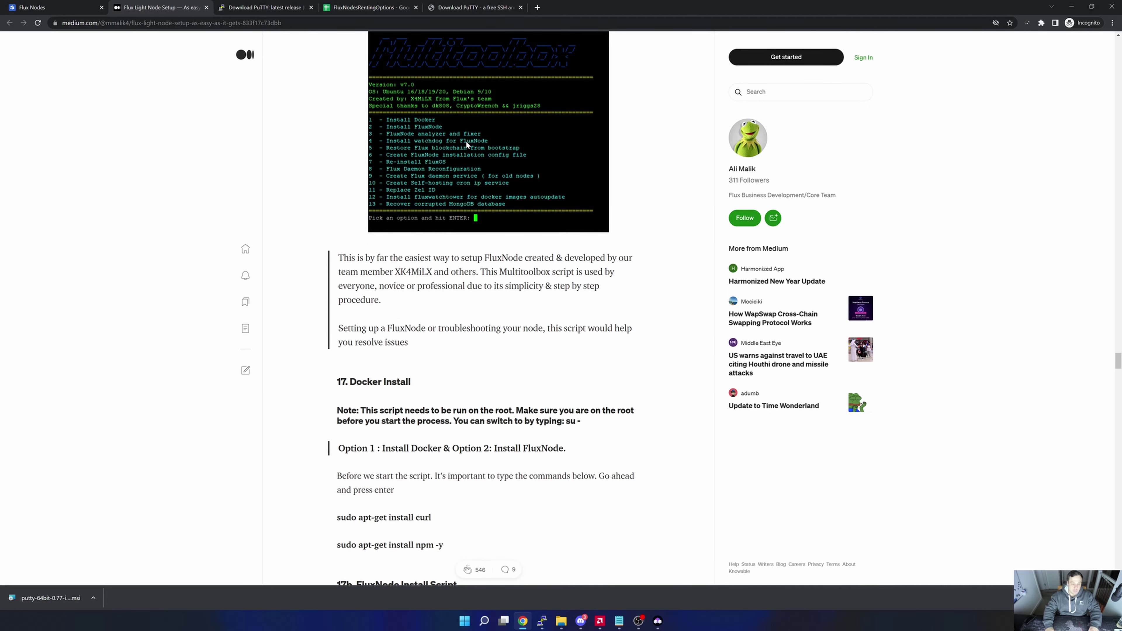
scroll(465, 140, "down", 2)
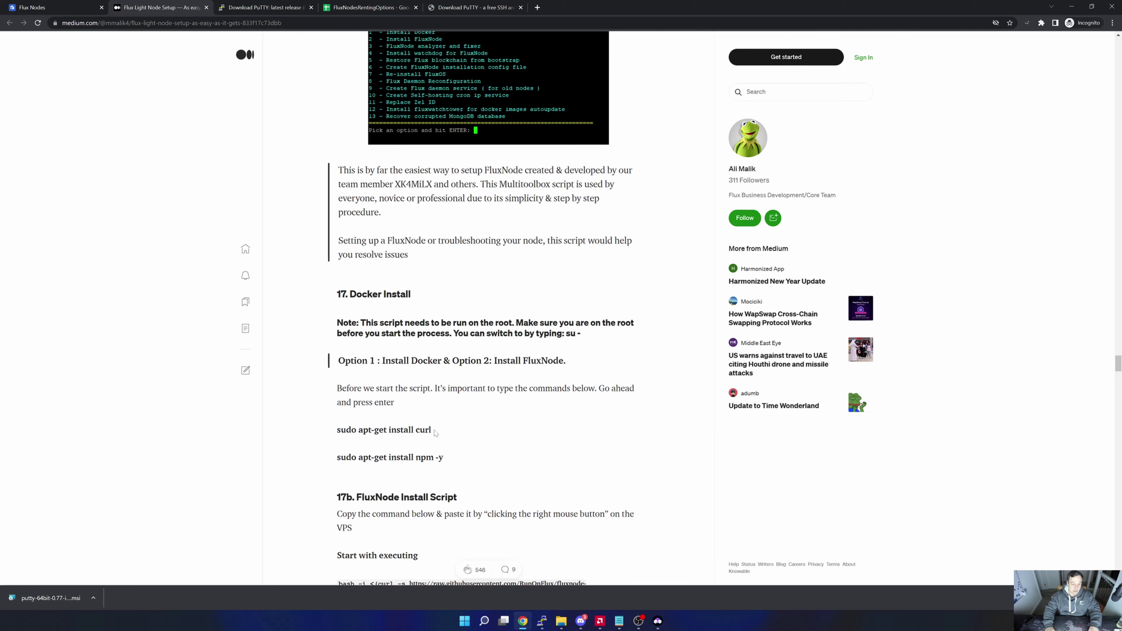
left_click_drag(435, 432, 337, 432)
key("ctrl+c")
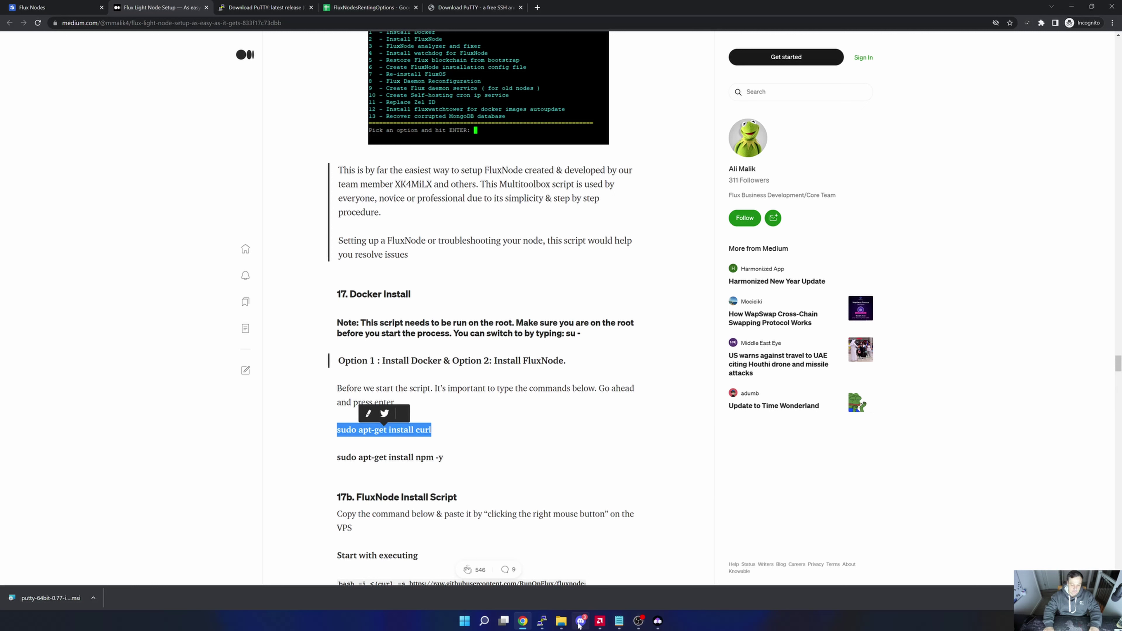
left_click(600, 621)
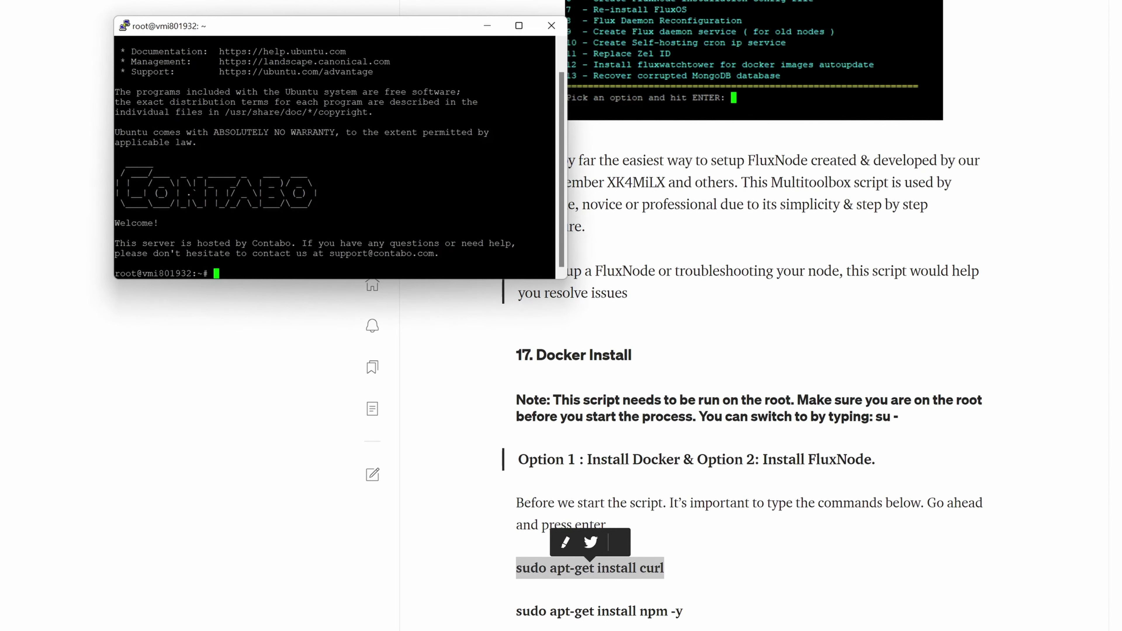
key("shift+Insert")
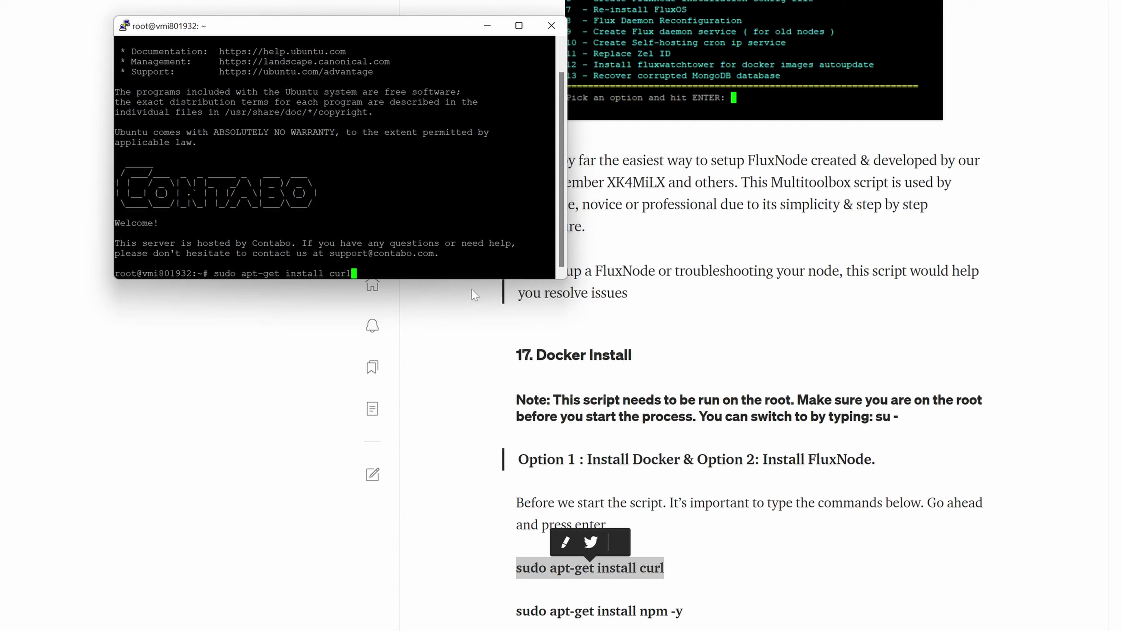
key("Return")
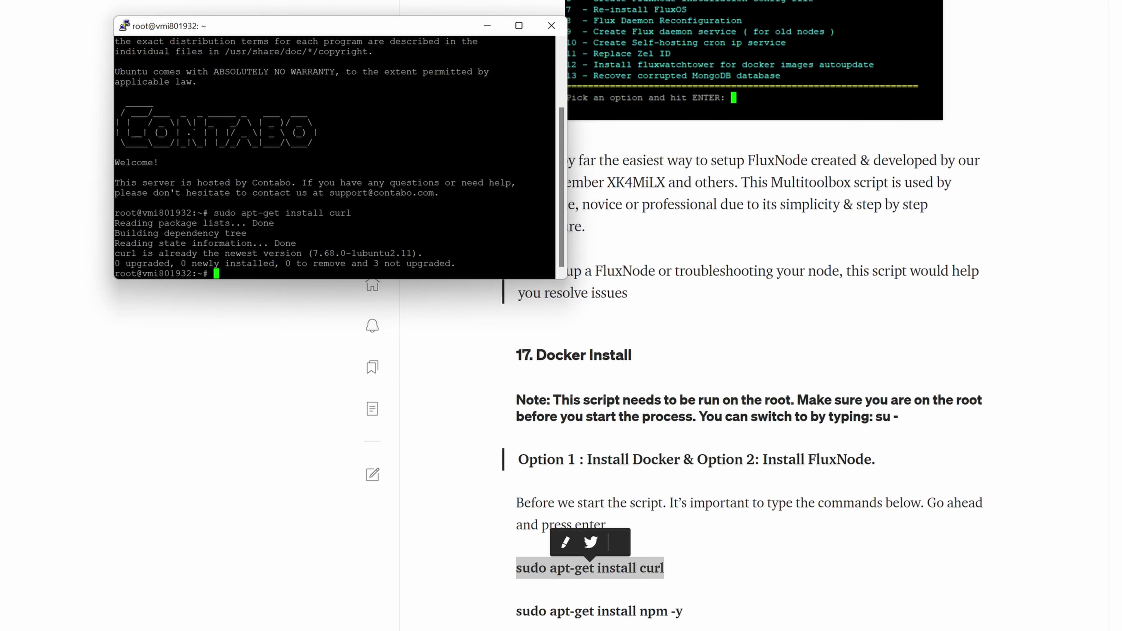
Copy the guide's npm install command and run it on the VPS.
left_click(686, 619)
left_click_drag(686, 619, 516, 616)
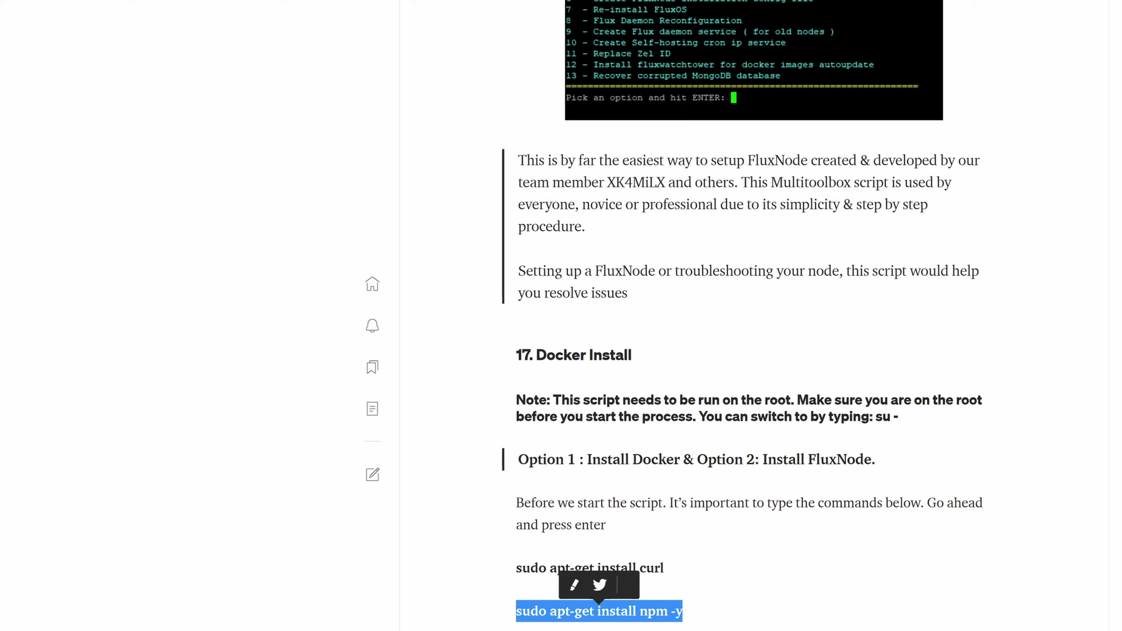
key("ctrl+c")
key("alt+Tab")
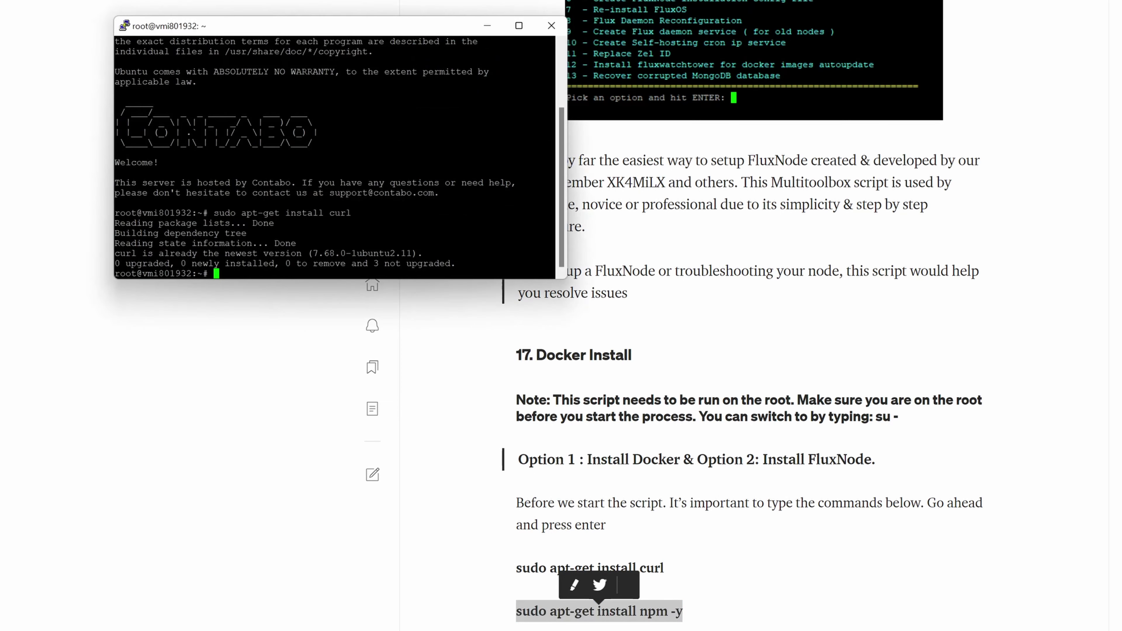
key("shift+Insert")
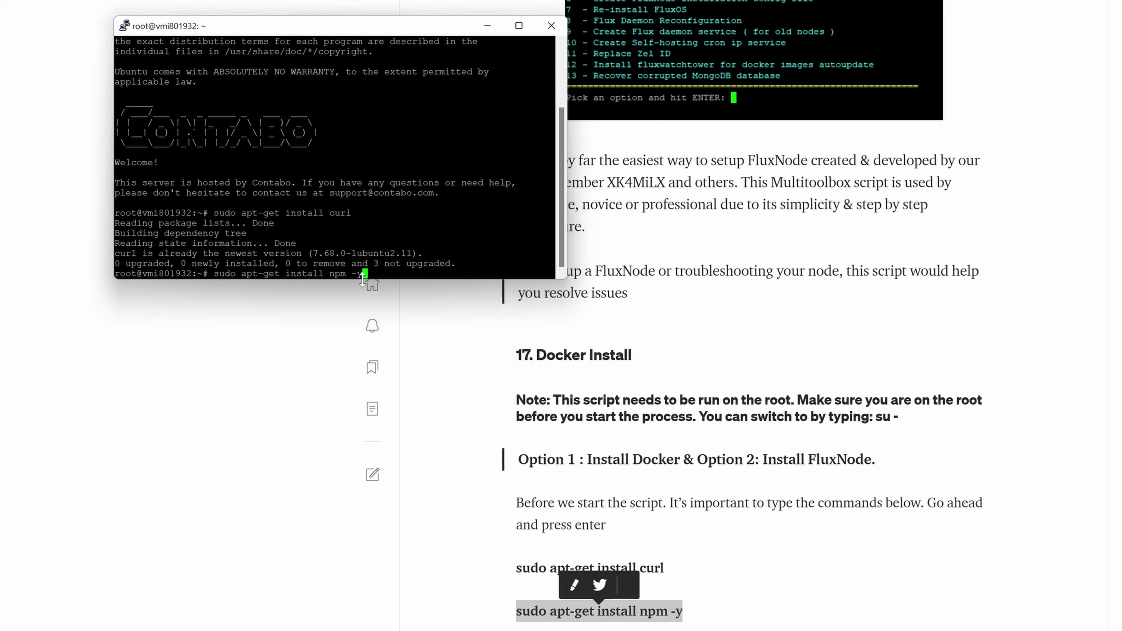
key("Return")
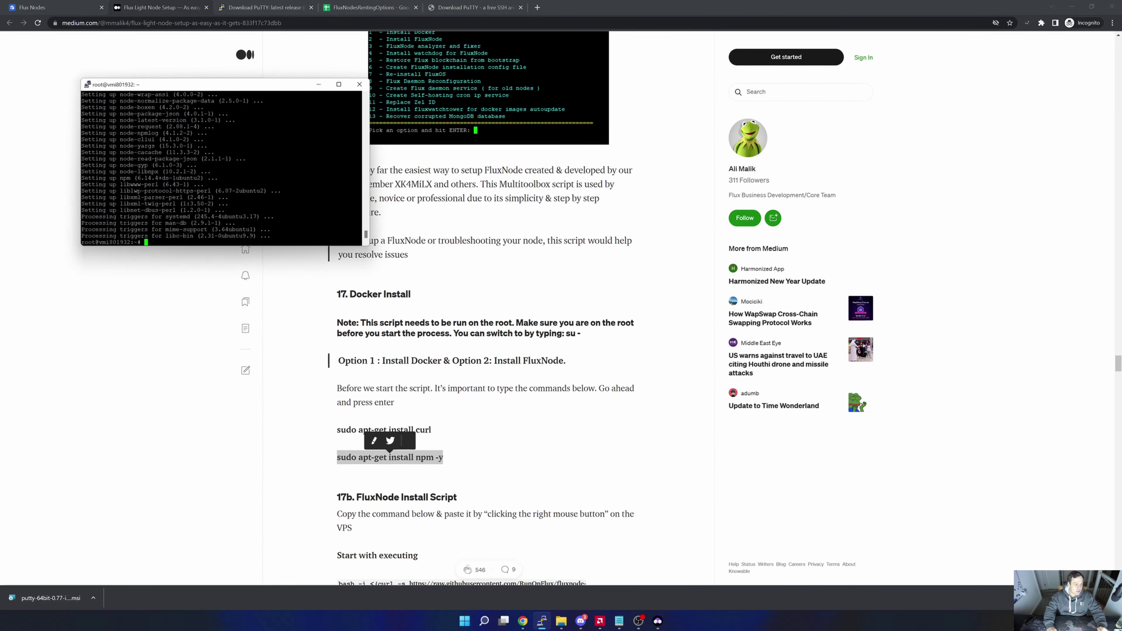
Run the section 17b bash Multitoolbox command on the VPS to show its 14-option menu.
scroll(486, 309, "up", 1)
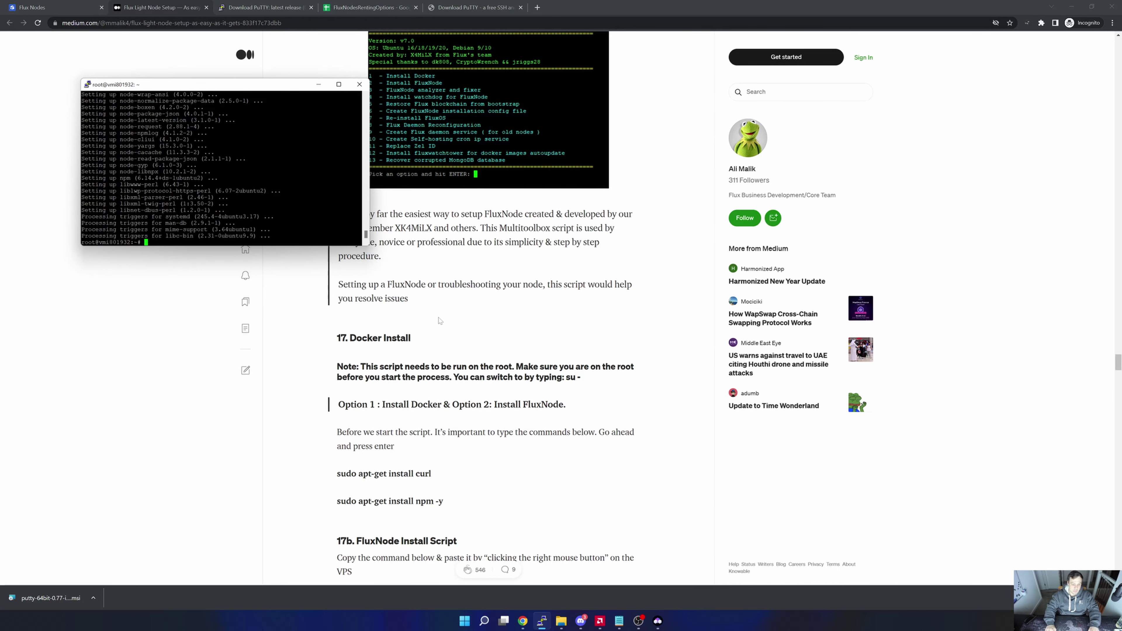
scroll(440, 321, "down", 3)
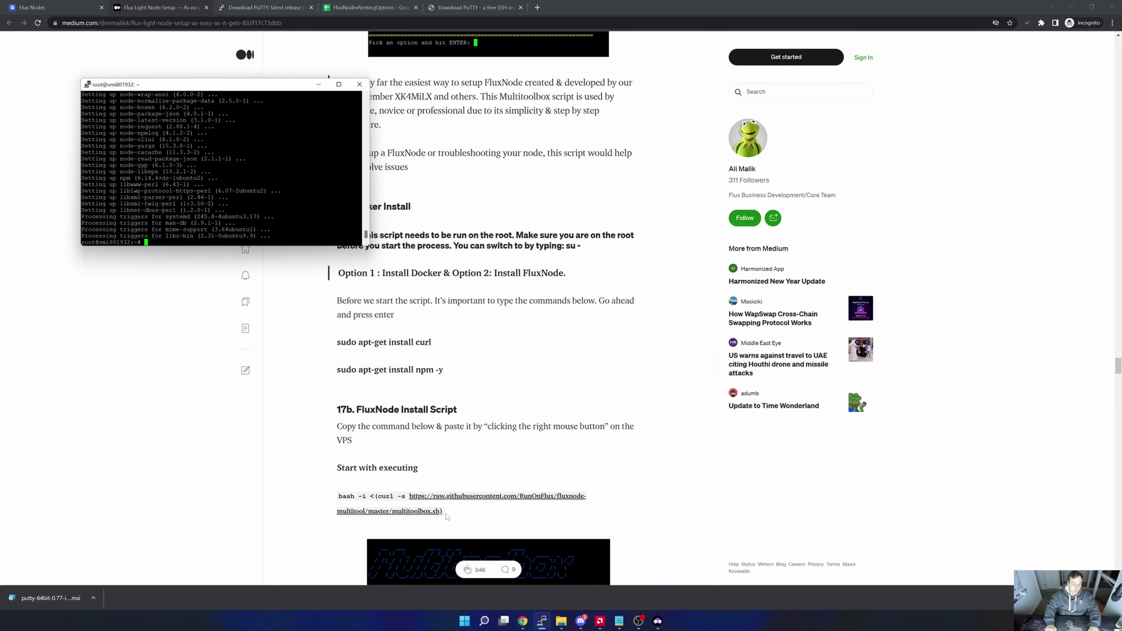
left_click_drag(443, 513, 338, 497)
key("super+c")
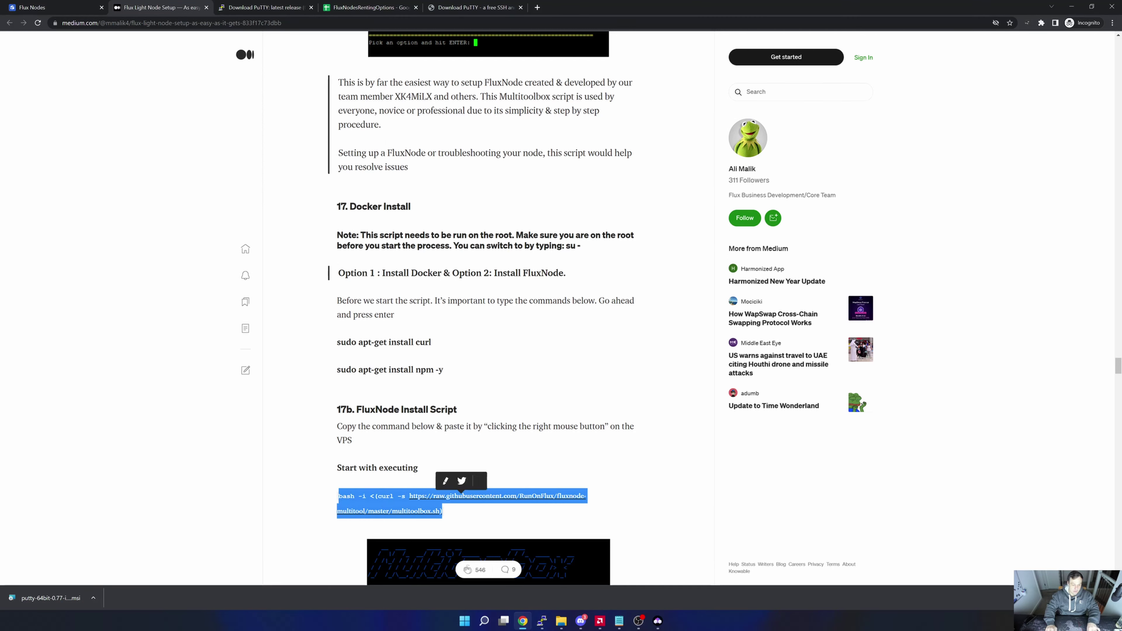
left_click(542, 621)
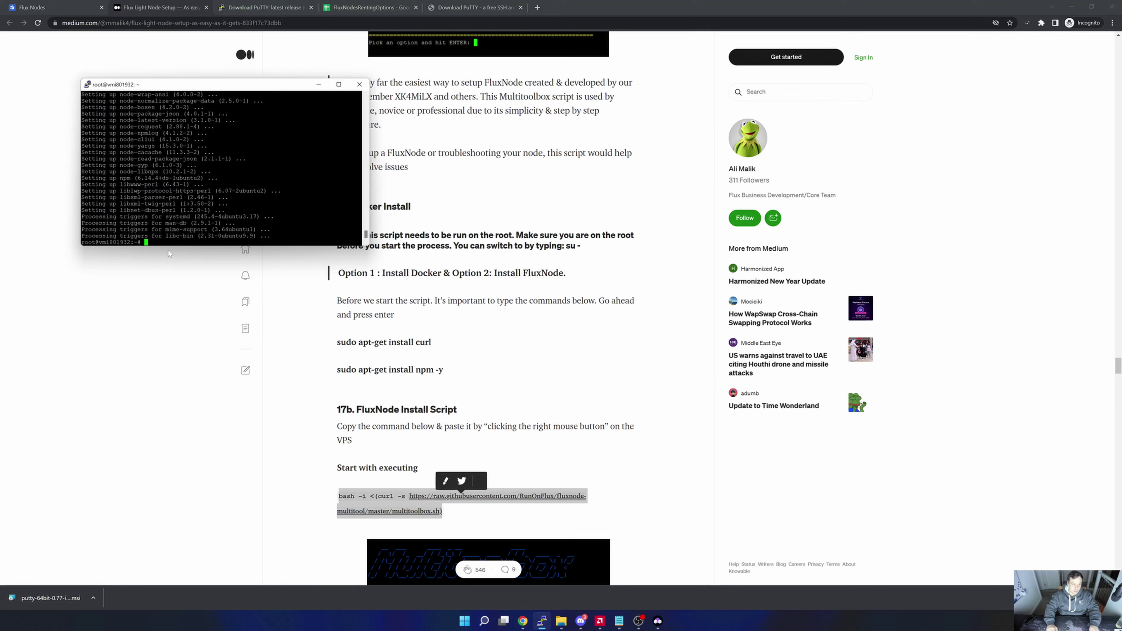
right_click(247, 241)
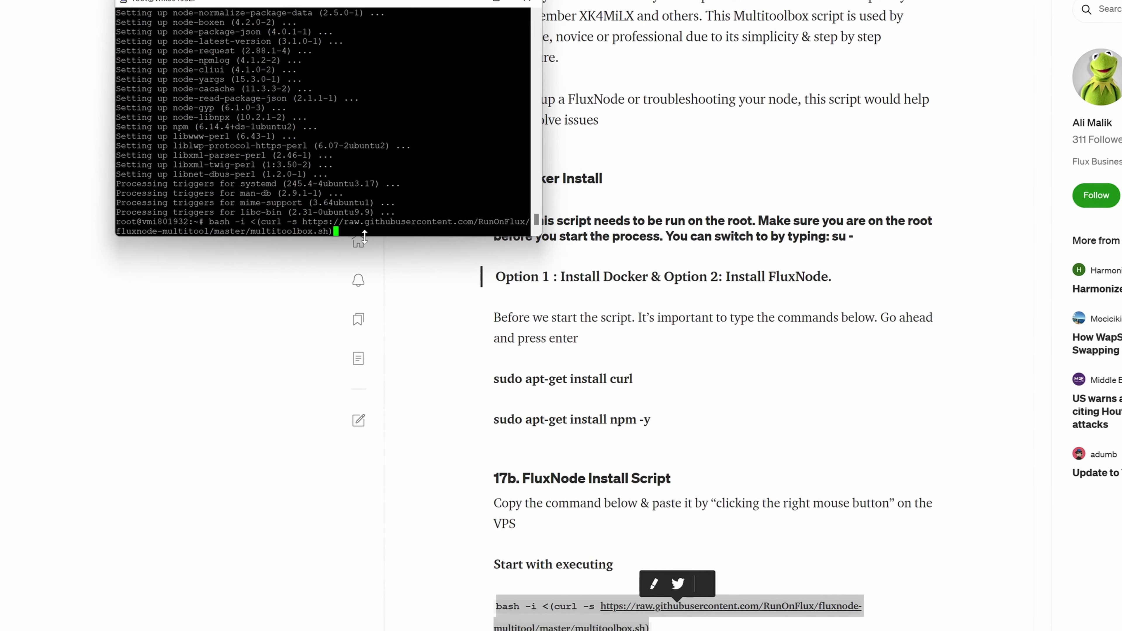
key("Return")
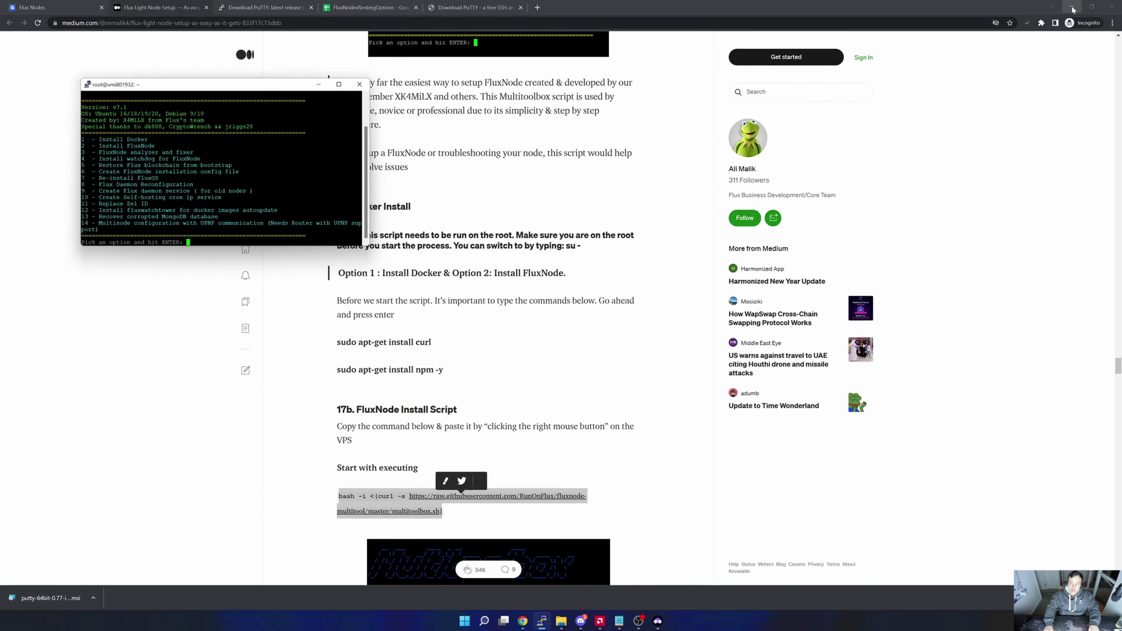
Centre and enlarge the PuTTY window, then choose Multitoolbox option 1, Install Docker.
left_click(1071, 9)
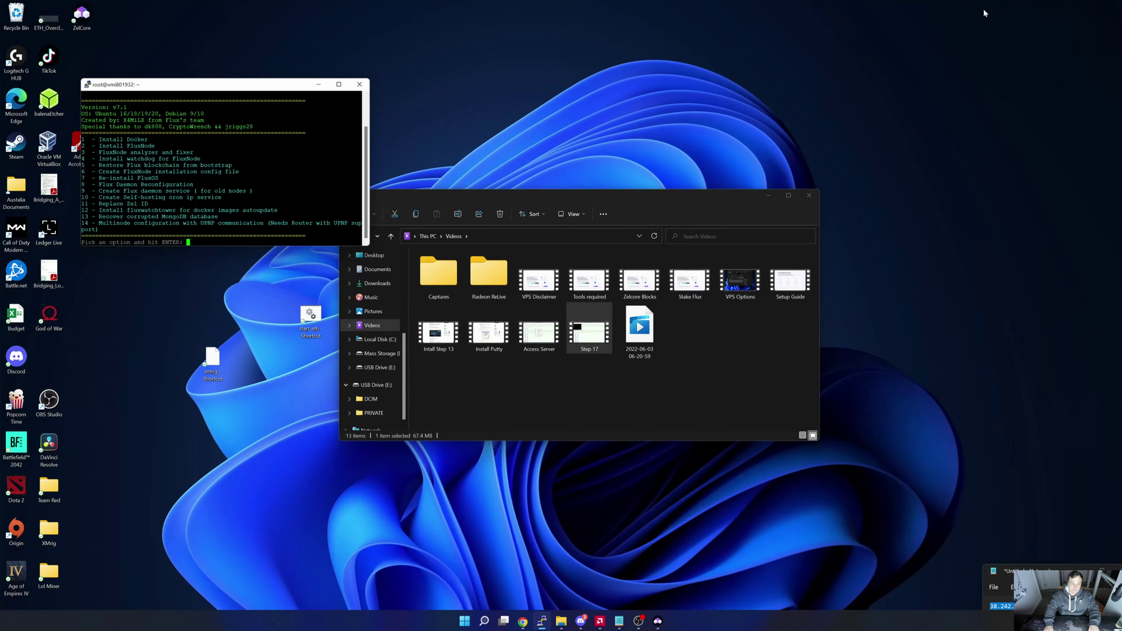
left_click(769, 196)
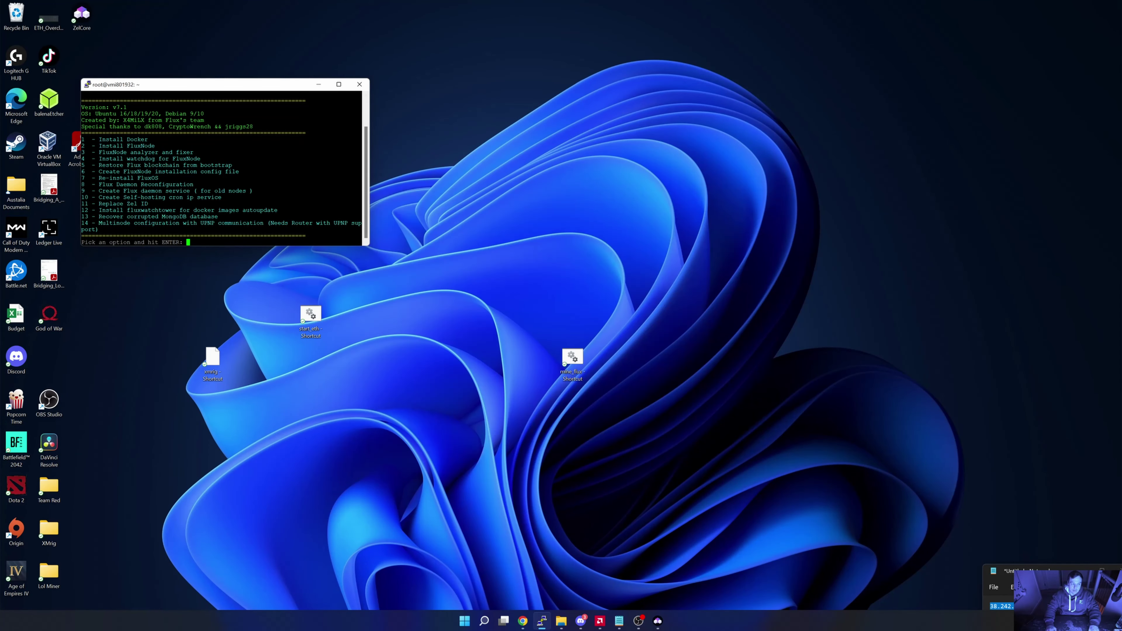
left_click_drag(256, 89, 514, 128)
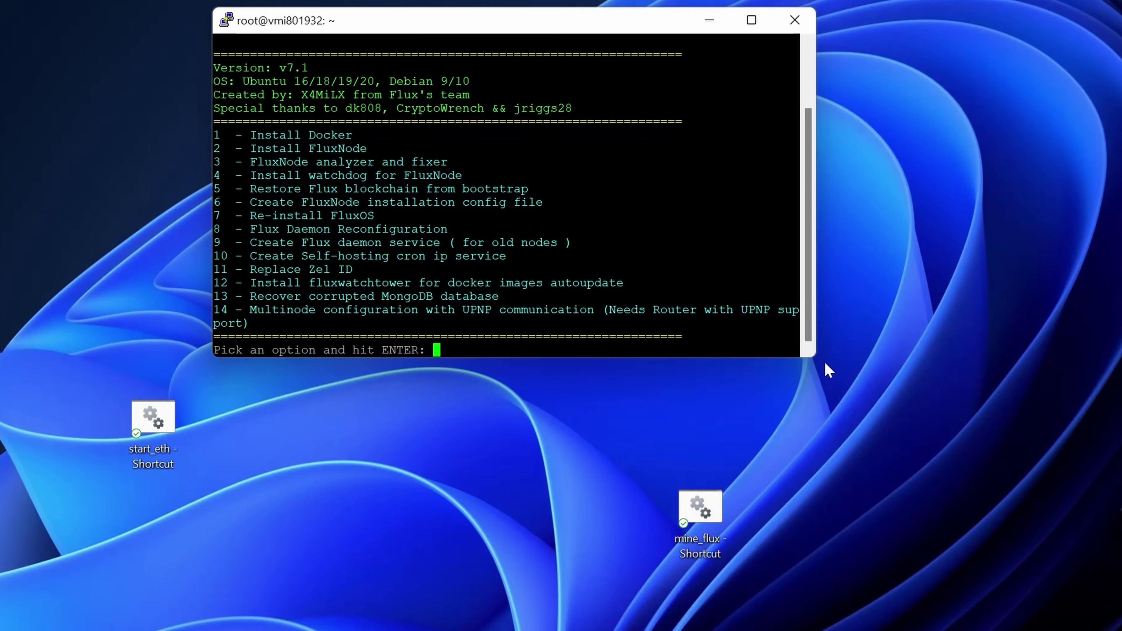
left_click_drag(814, 356, 955, 465)
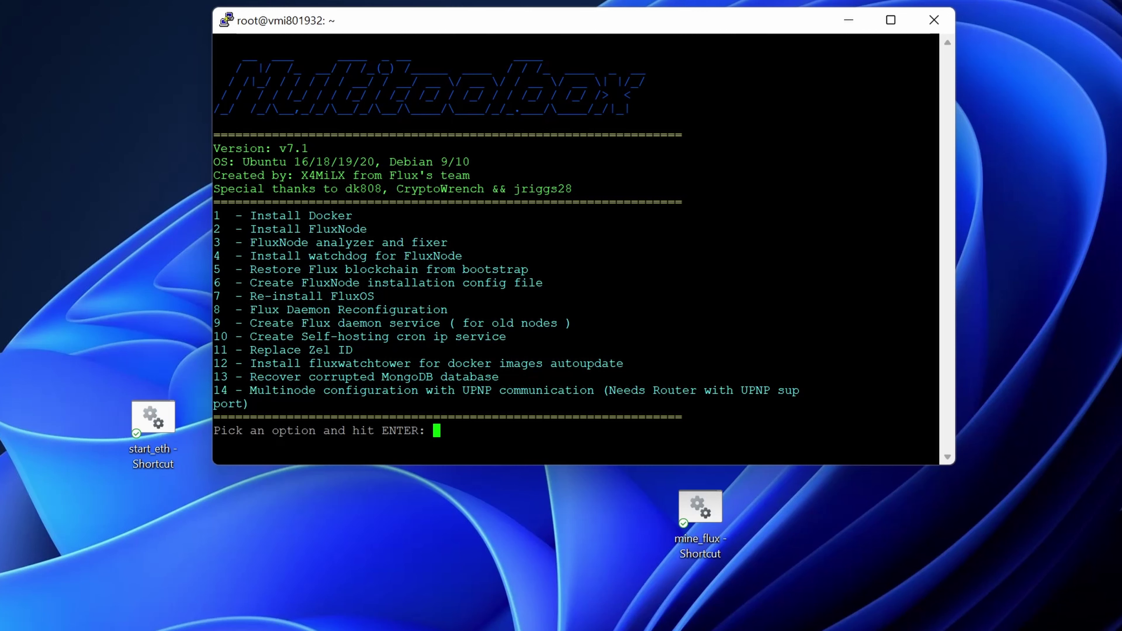
type("1")
key("Return")
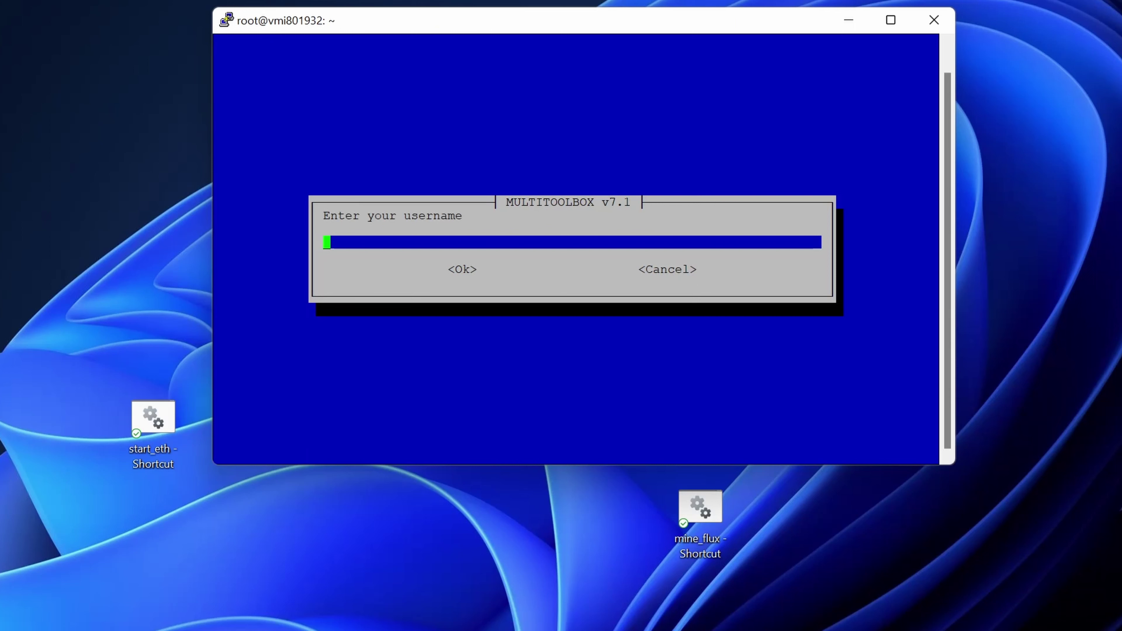
Create user cumulus and enter its new password twice to complete the Docker install.
type("cumulus")
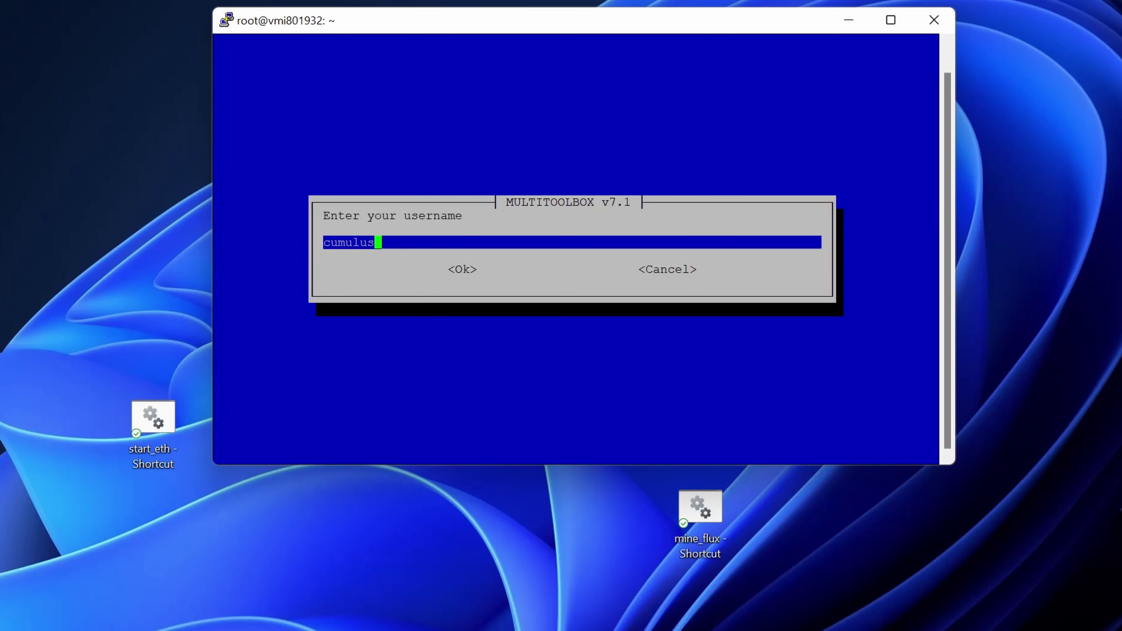
key("Return")
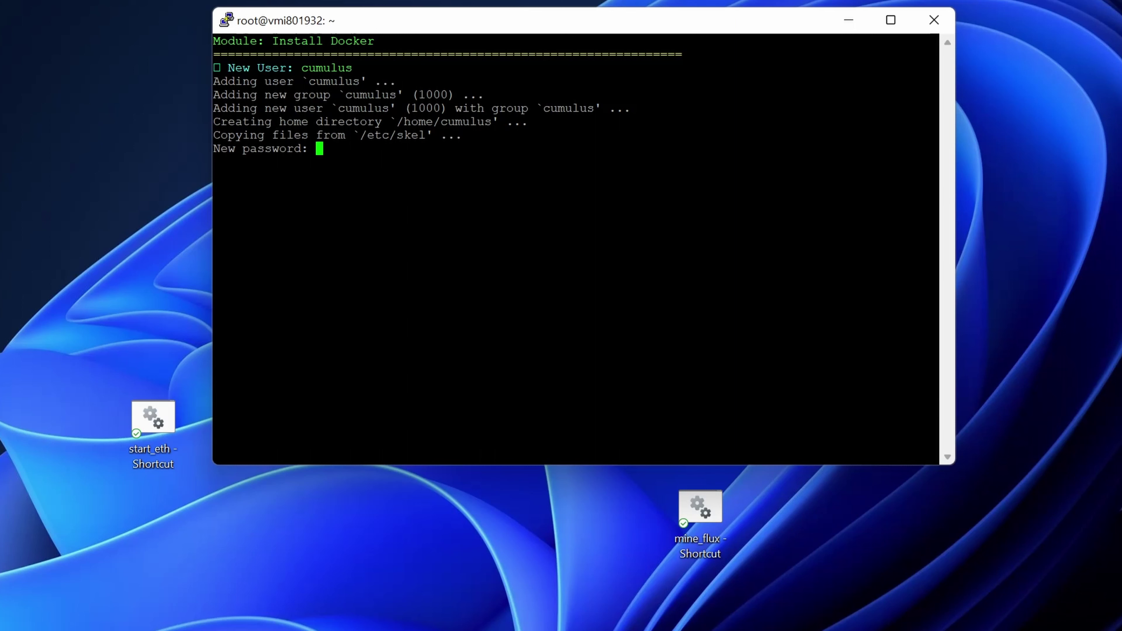
key("Return")
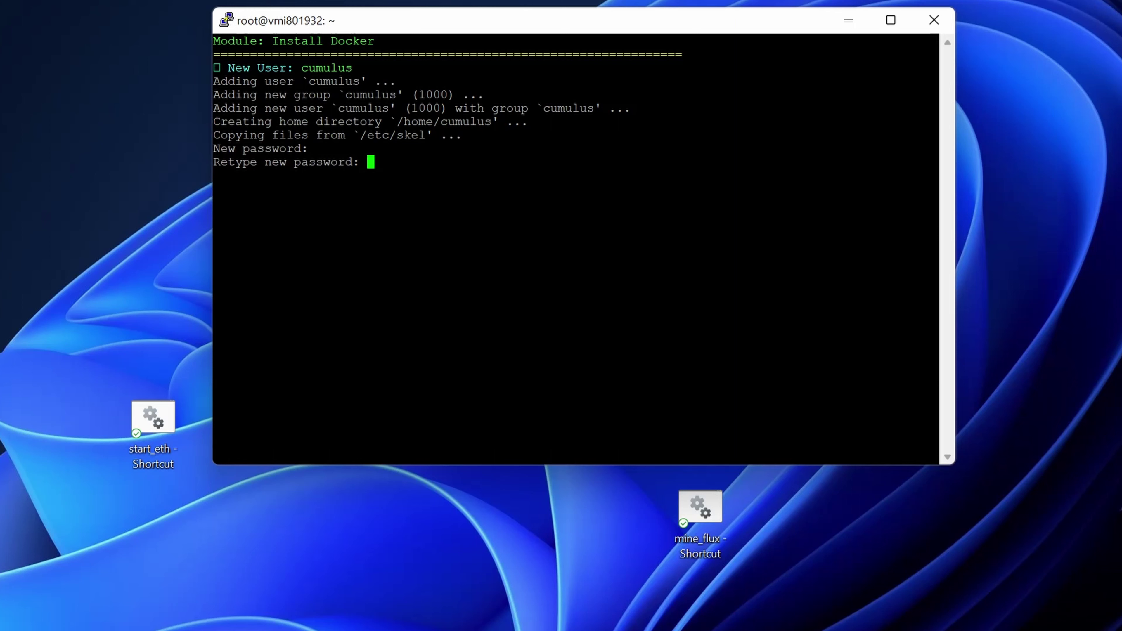
key("Return")
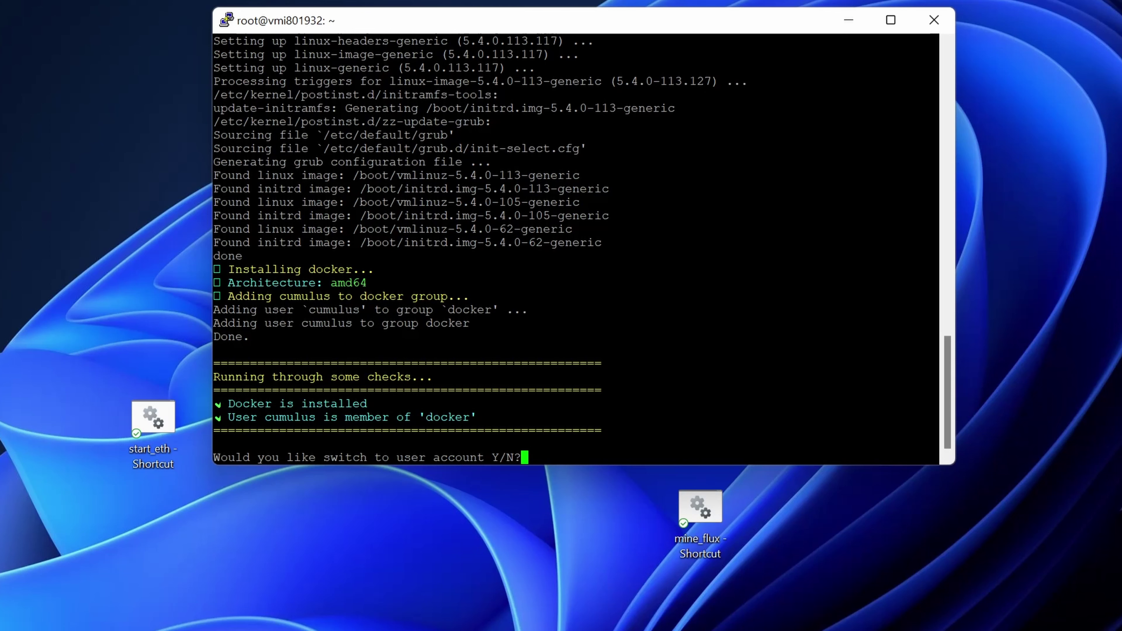
Switch to cumulus with y, relaunch Multitoolbox, and choose option 2, Install FluxNode.
type("y")
key("Return")
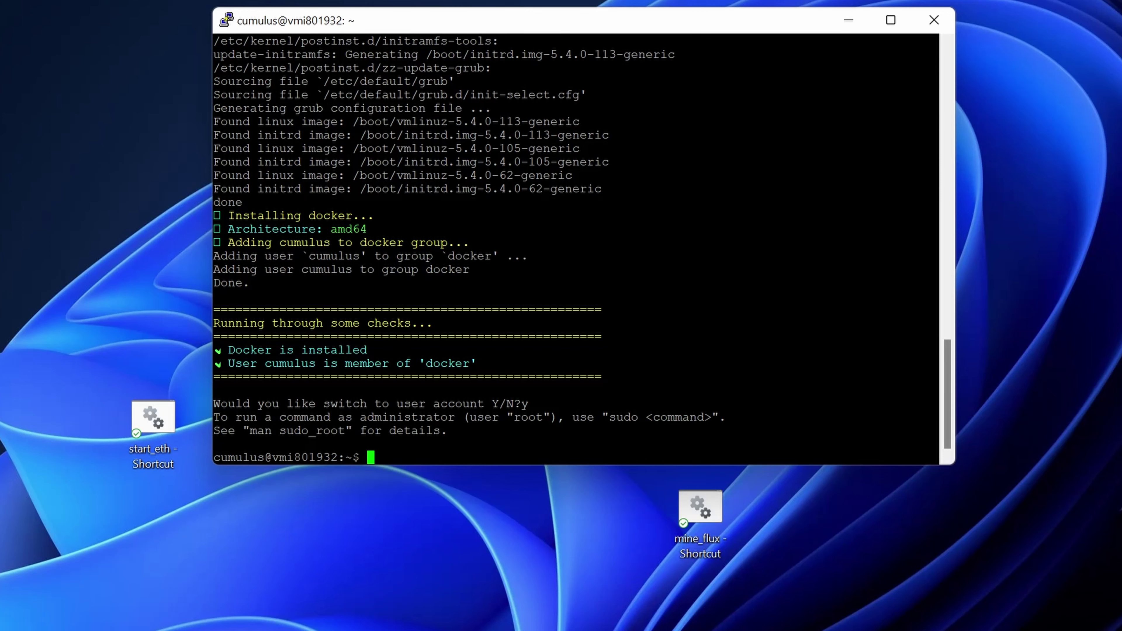
type("bash -i <(curl -s https://raw.githubusercontent.com/RunOnFlux/fluxnode-multitool/master/multitoolbox.sh)")
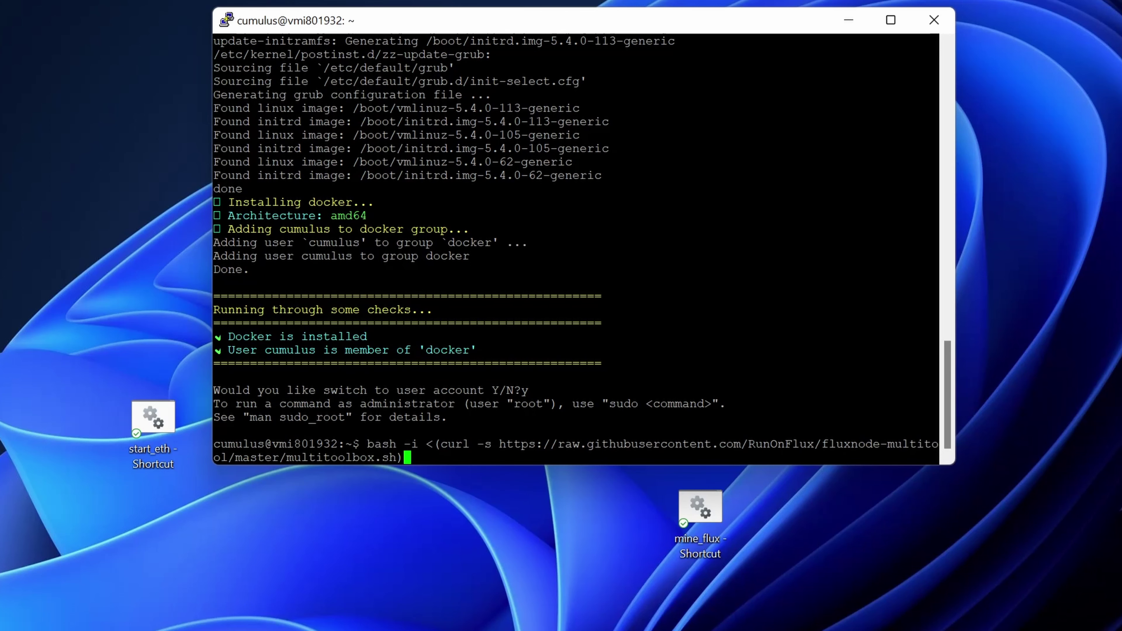
key("Return")
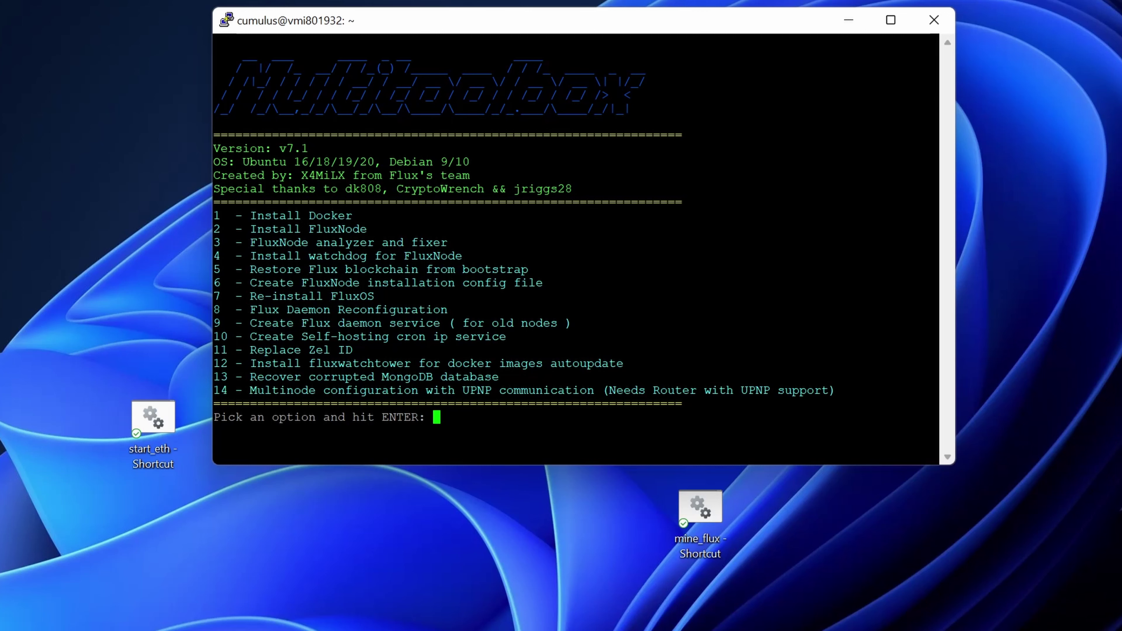
type("2")
key("Return")
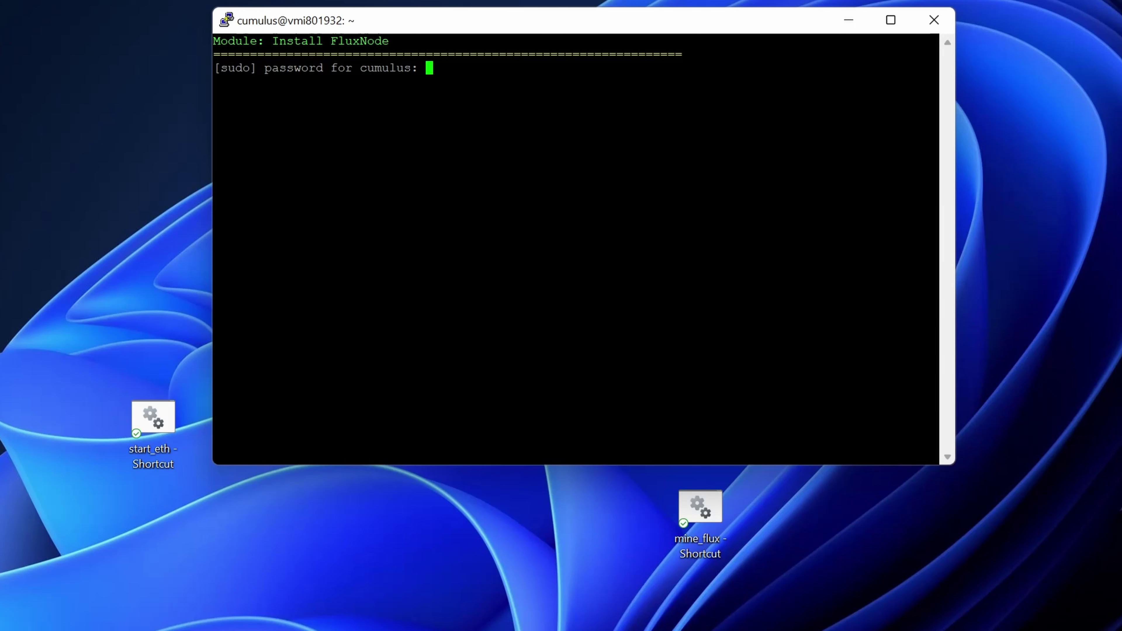
Submit the cumulus account password at the [sudo] prompt.
key("Return")
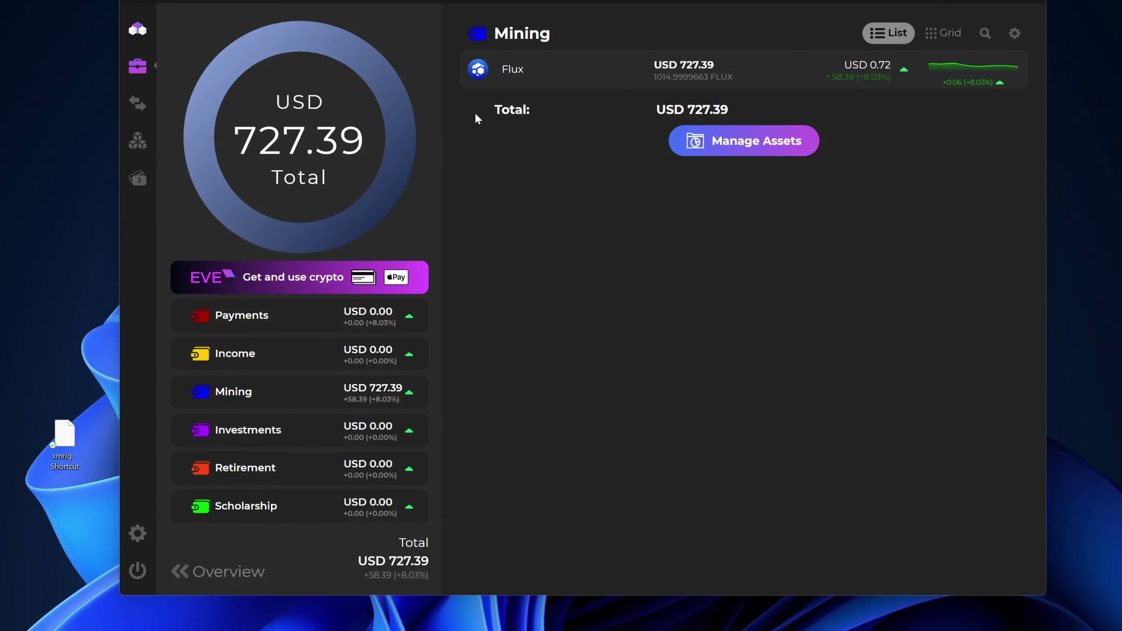
Go to Apps > FluxNodes, expand the Cumulus node and open its Edit form.
left_click(149, 139)
left_click(255, 442)
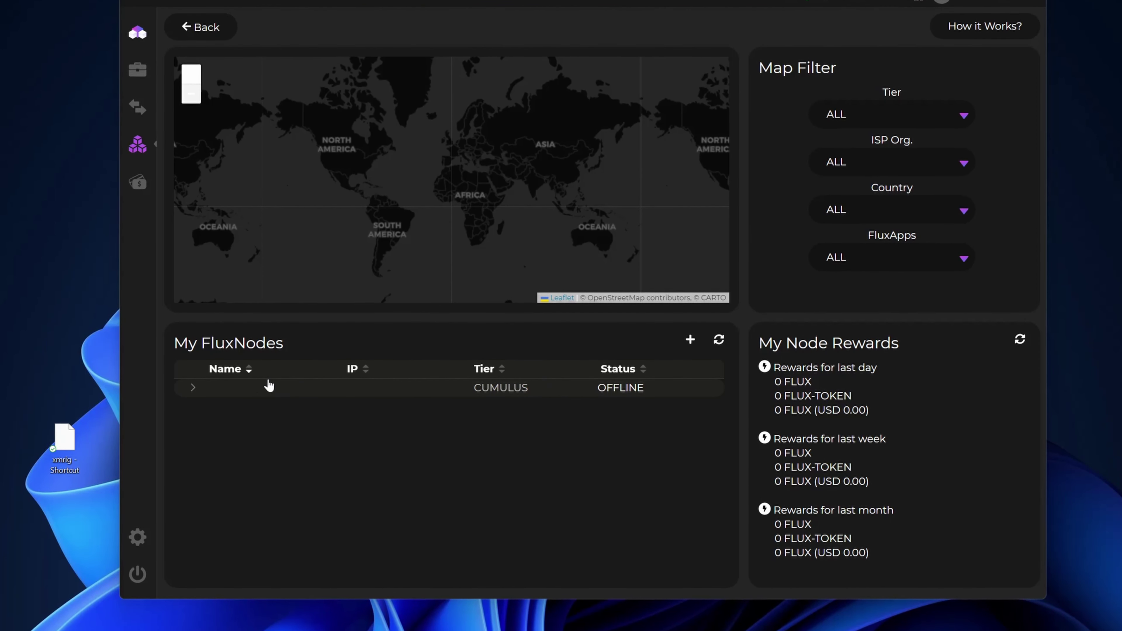
left_click(193, 389)
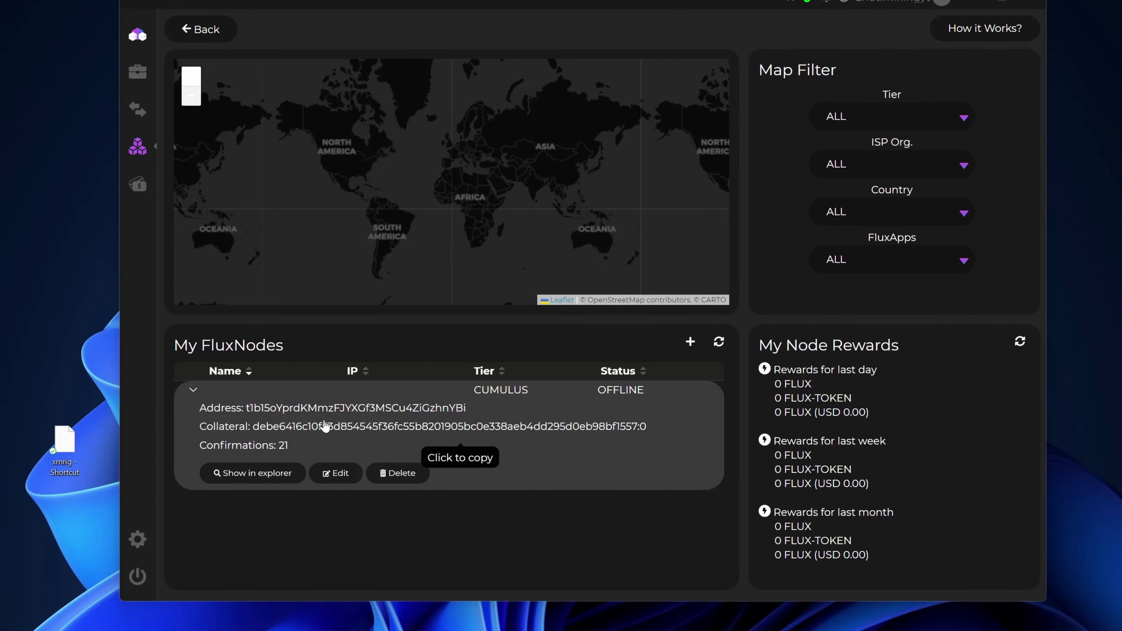
left_click(340, 475)
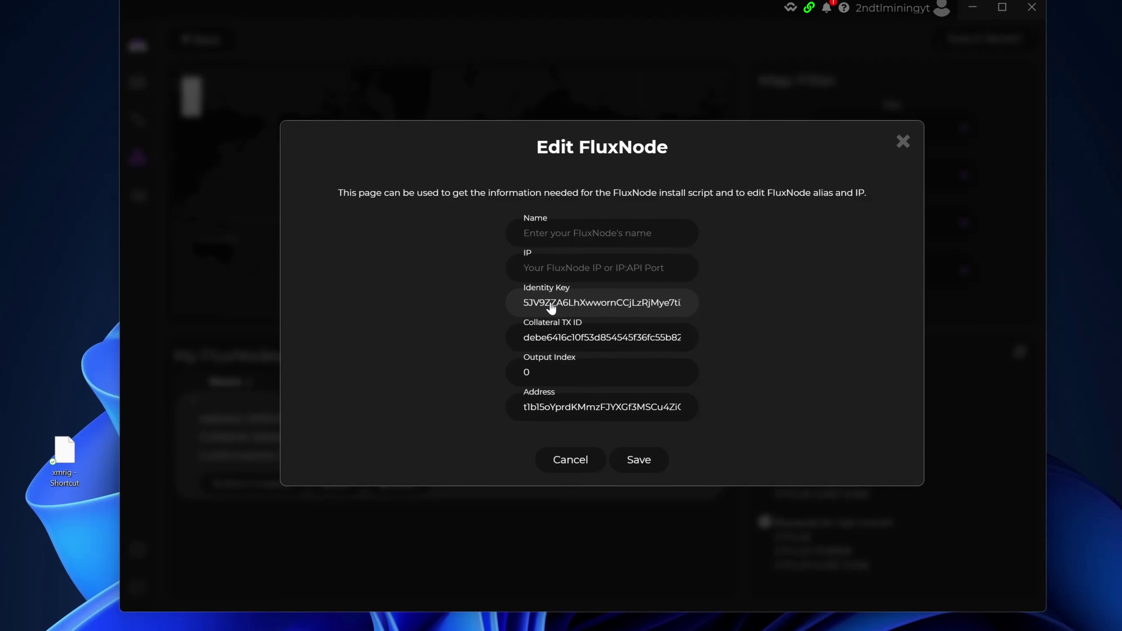
Copy the node's Identity Key from Zelcore and enter it at the PuTTY installer prompt.
left_click(551, 307)
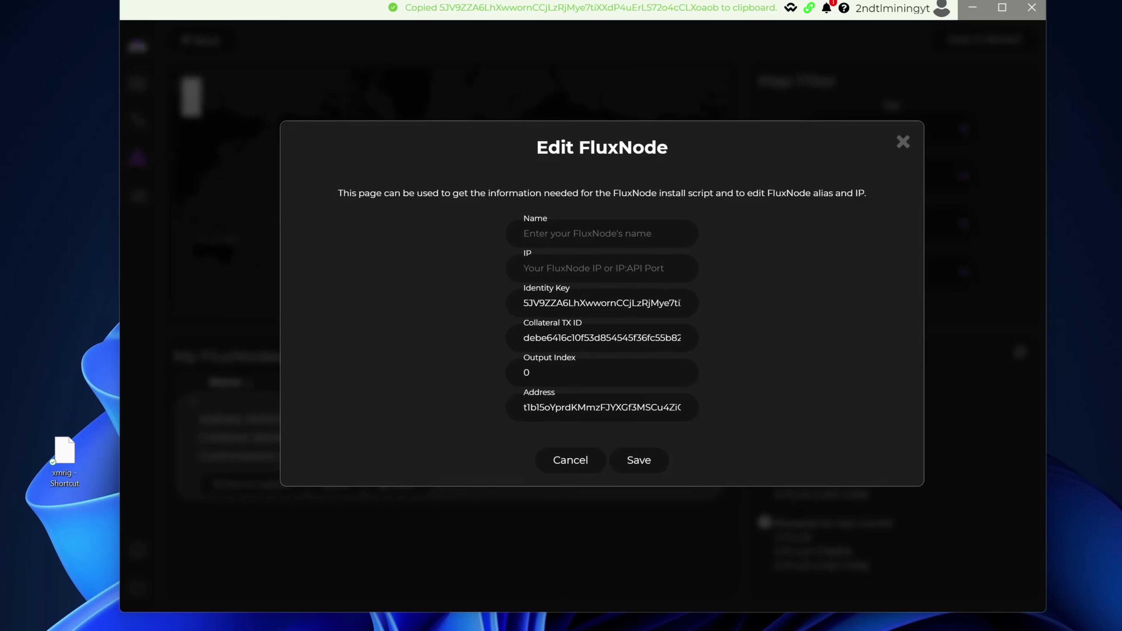
key("alt+Tab")
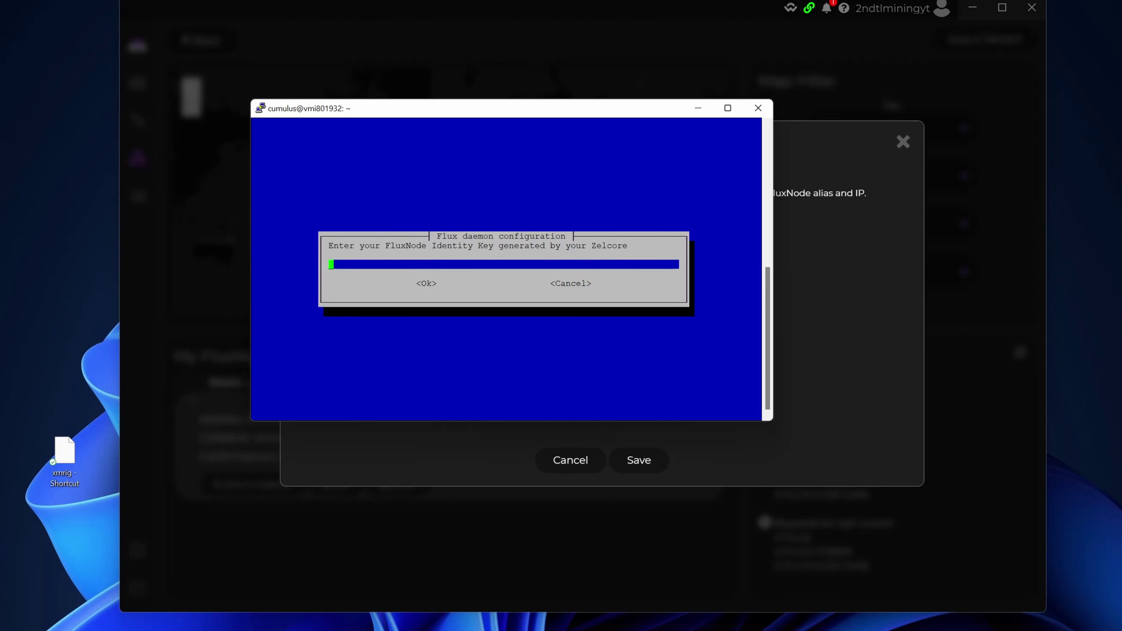
key("shift+Insert")
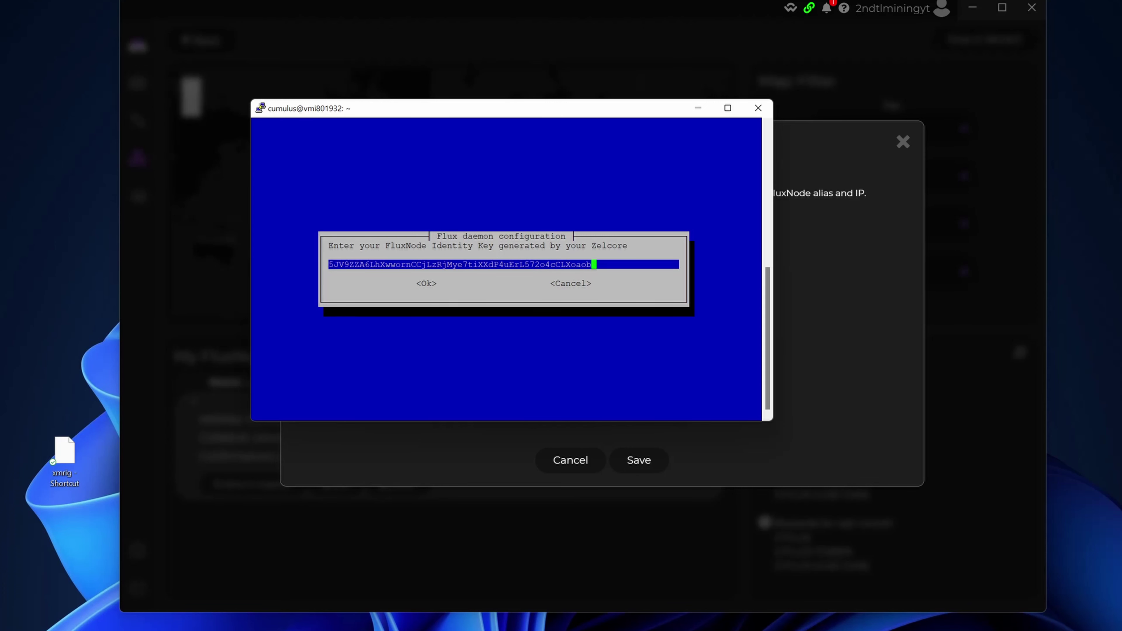
key("Return")
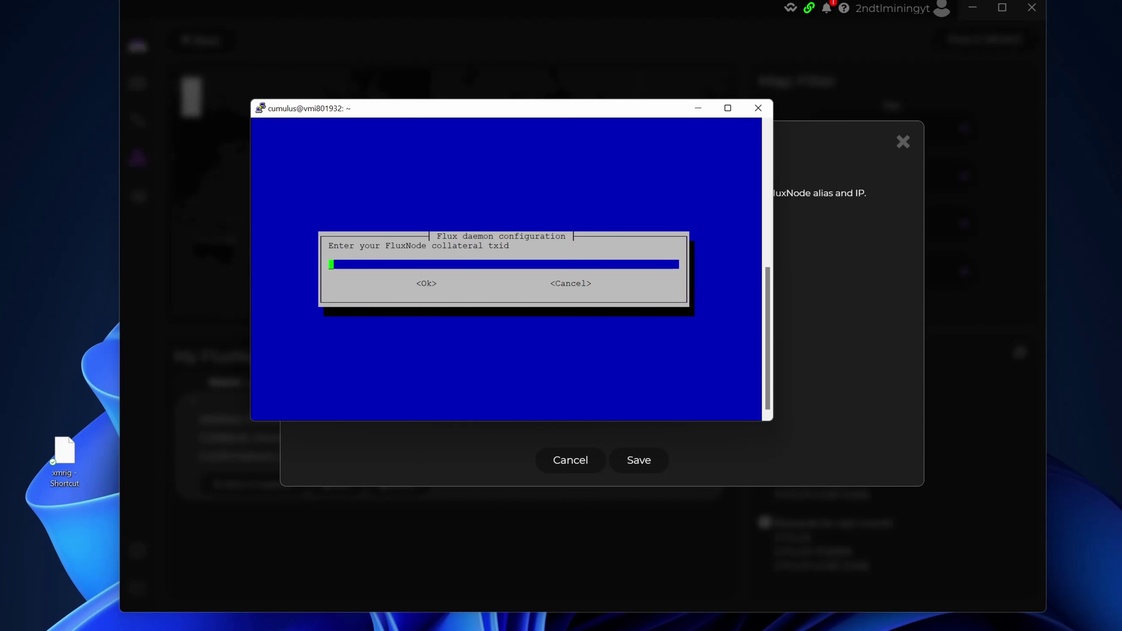
Enter the Collateral TX ID from Zelcore, then output index 0, in the installer.
left_click(814, 286)
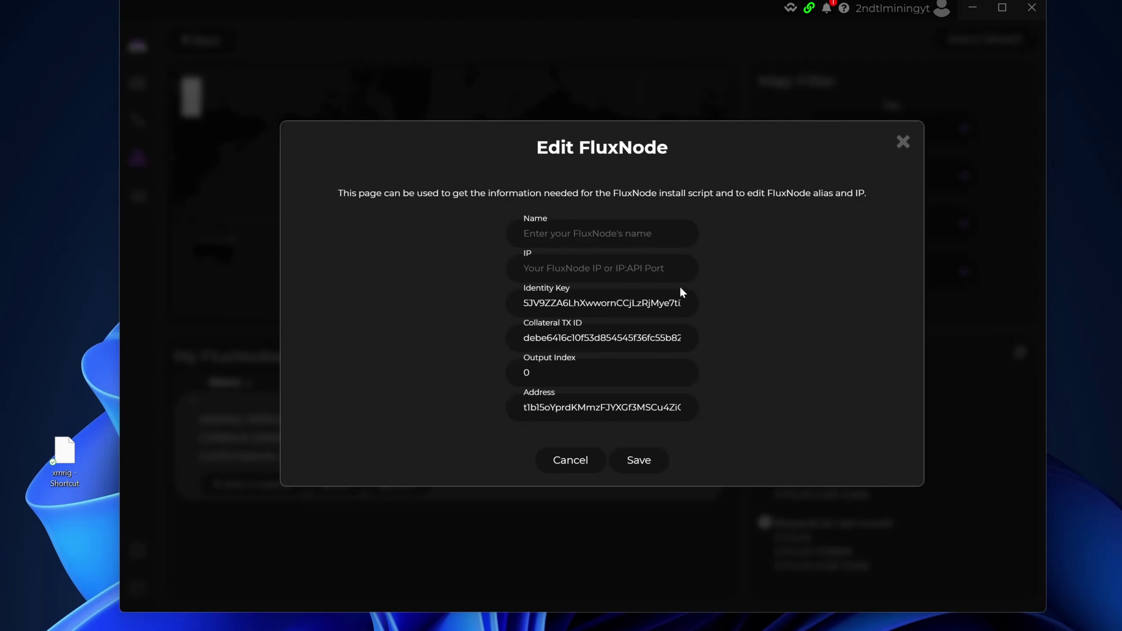
left_click(550, 340)
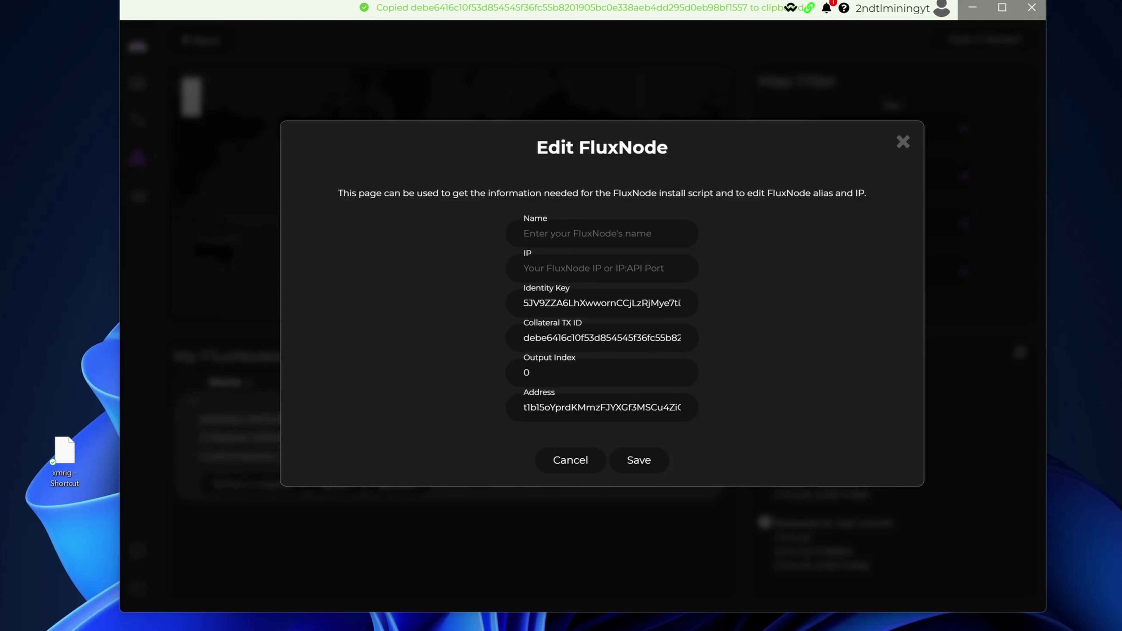
key("alt+Tab")
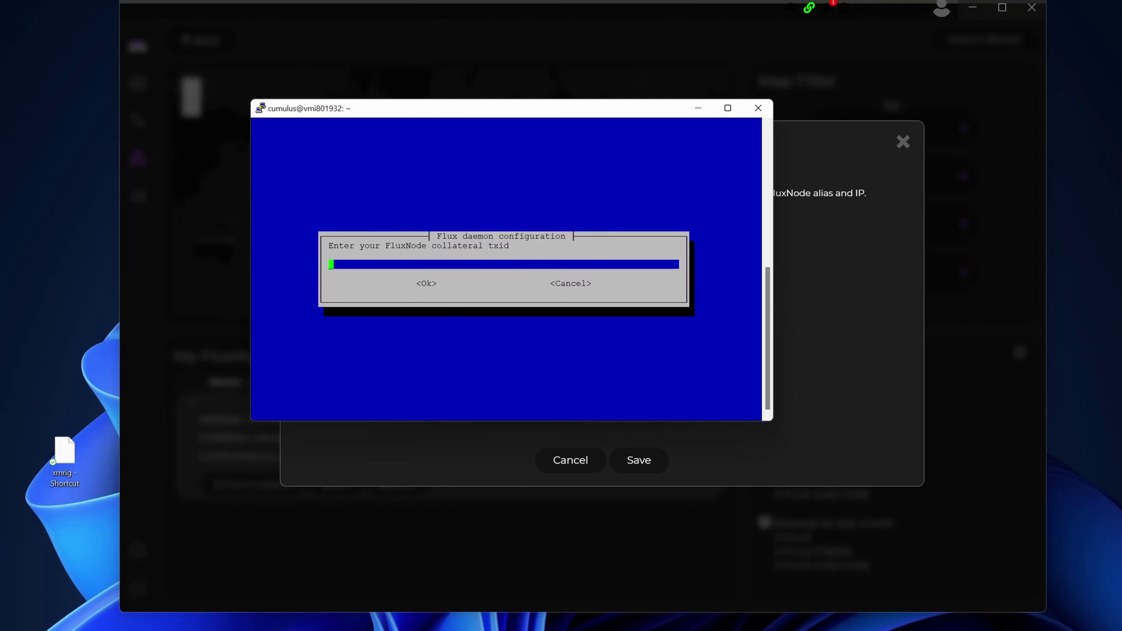
key("shift+Insert")
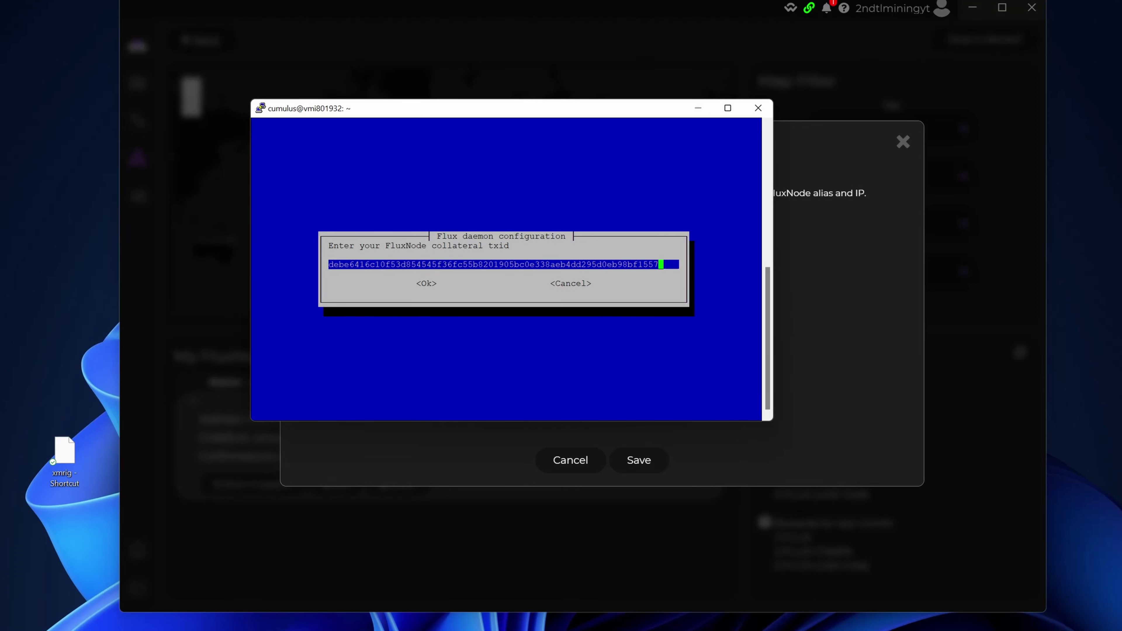
key("Return")
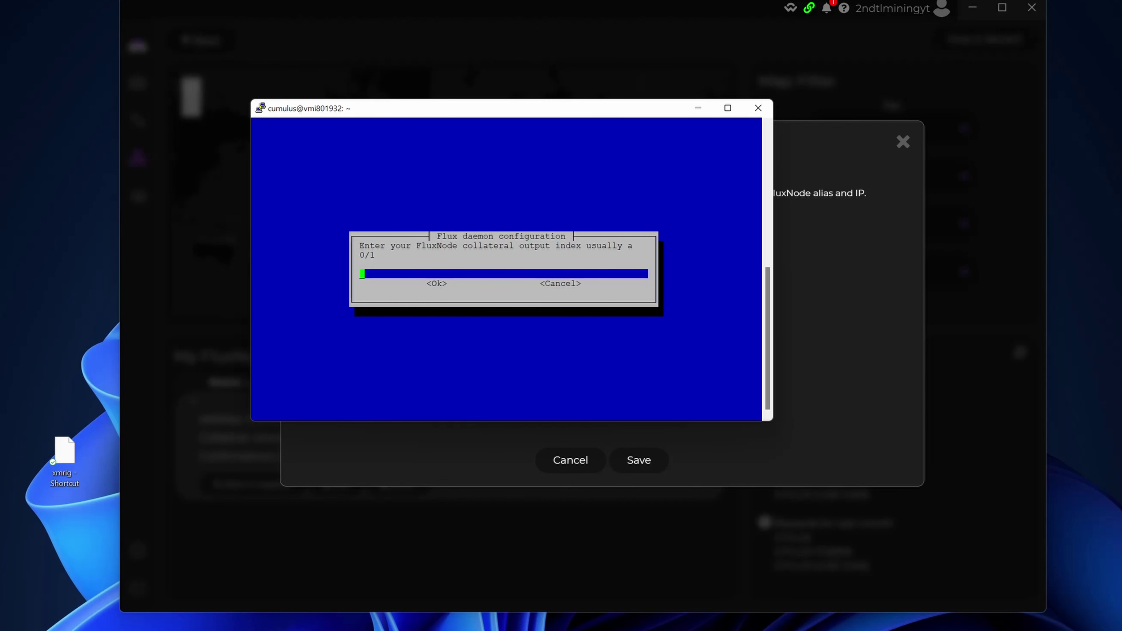
type("0")
key("Return")
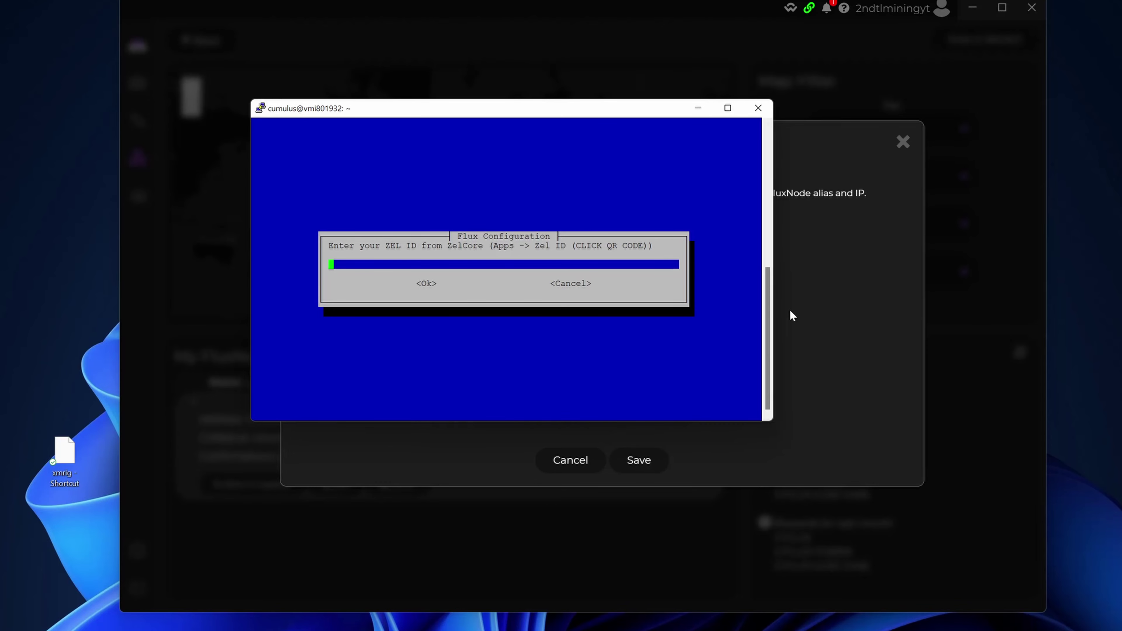
Close the edit form unsaved, copy the Zel ID from the Zel ID app, and enter it in the installer.
left_click(839, 339)
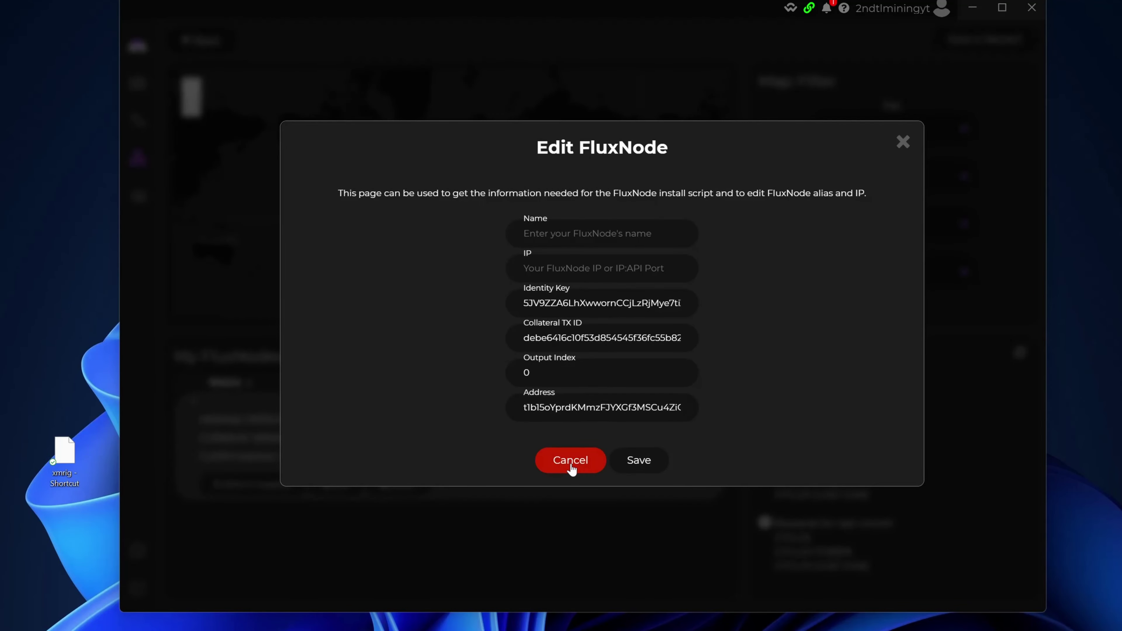
left_click(571, 463)
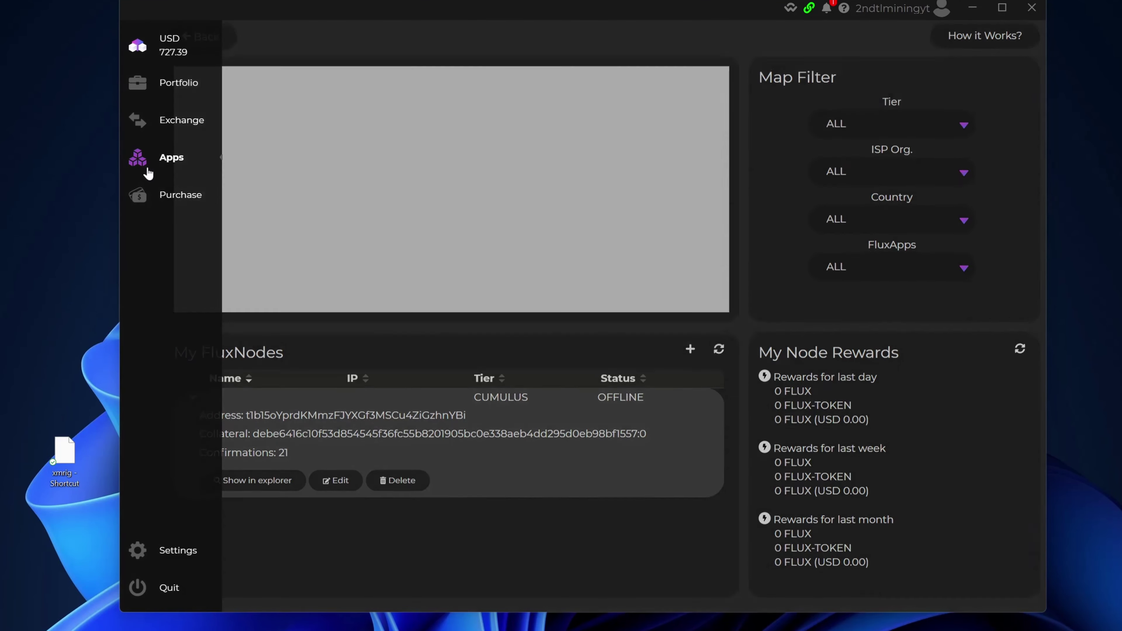
left_click(150, 163)
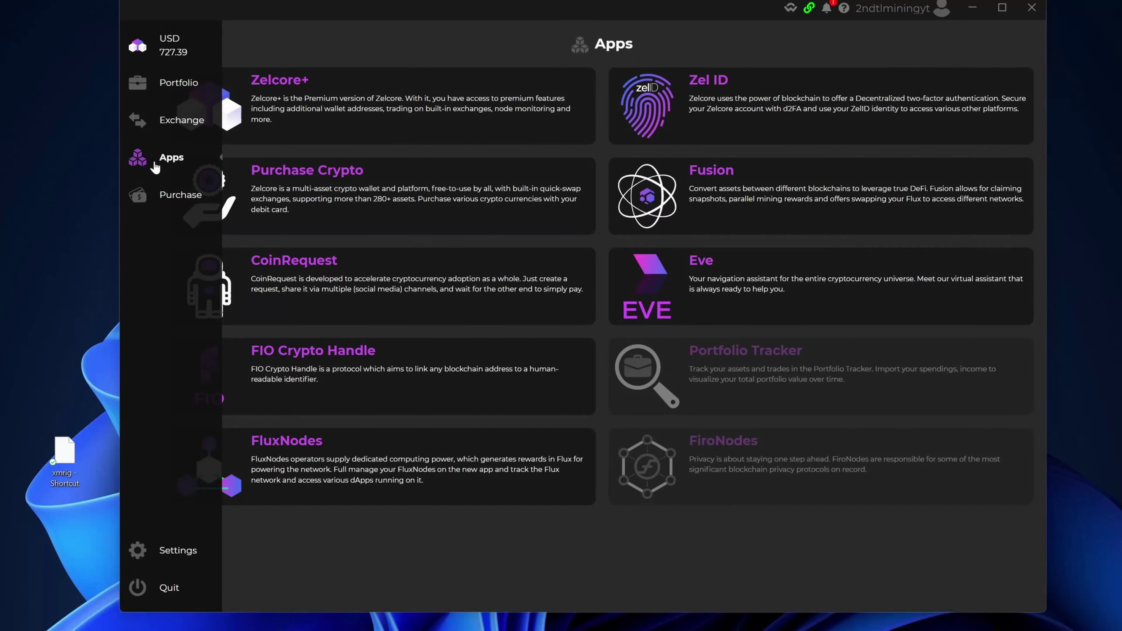
left_click(702, 86)
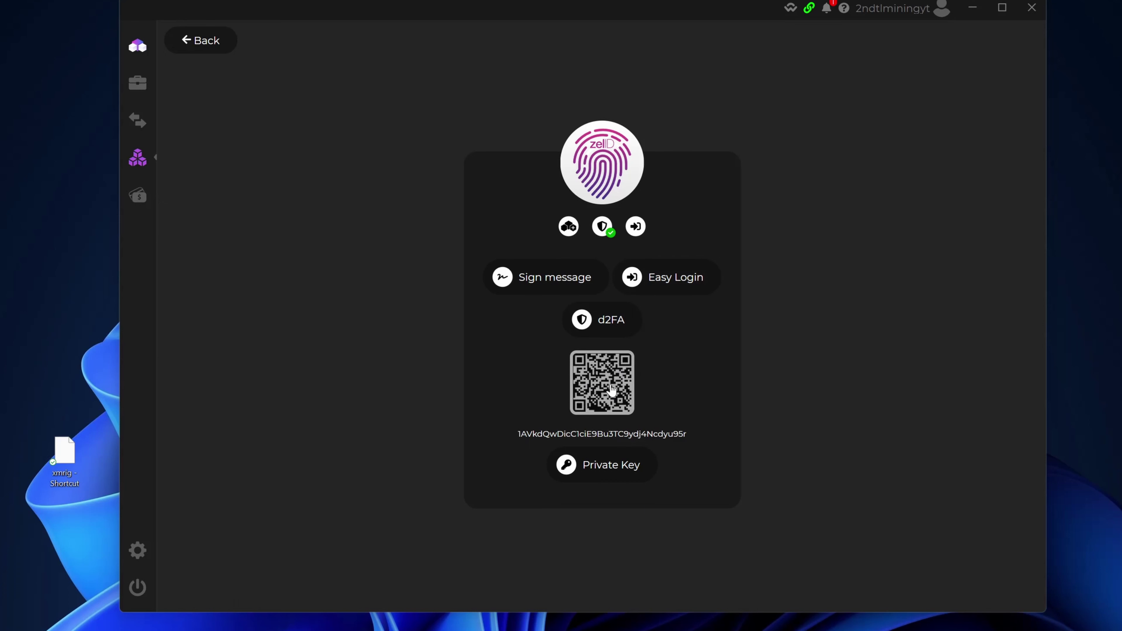
left_click(535, 434)
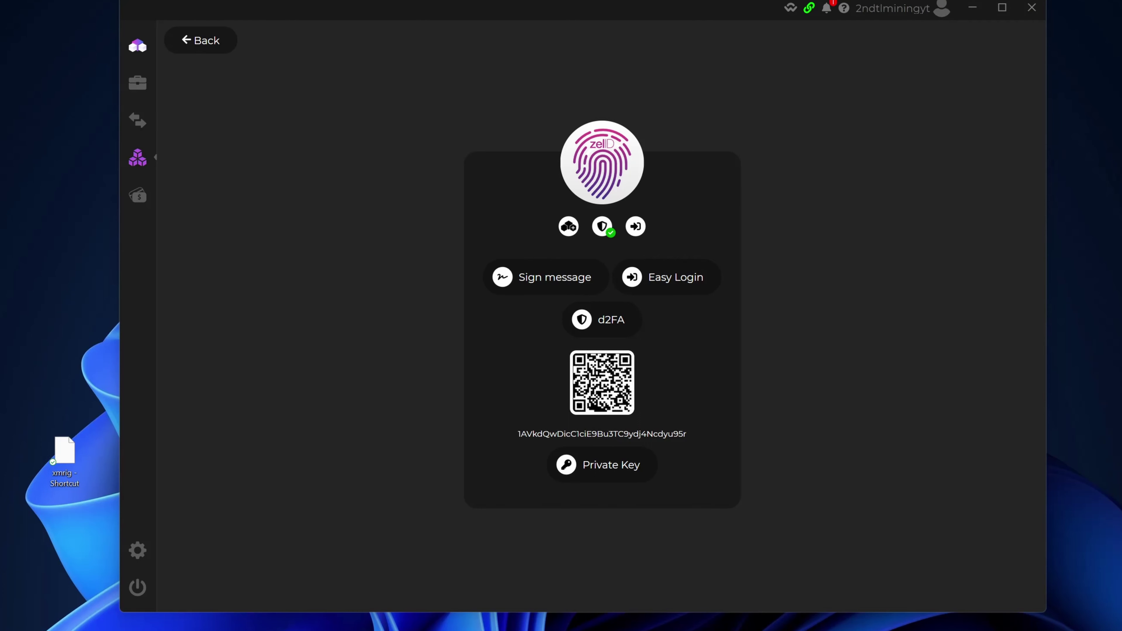
key("alt+Tab")
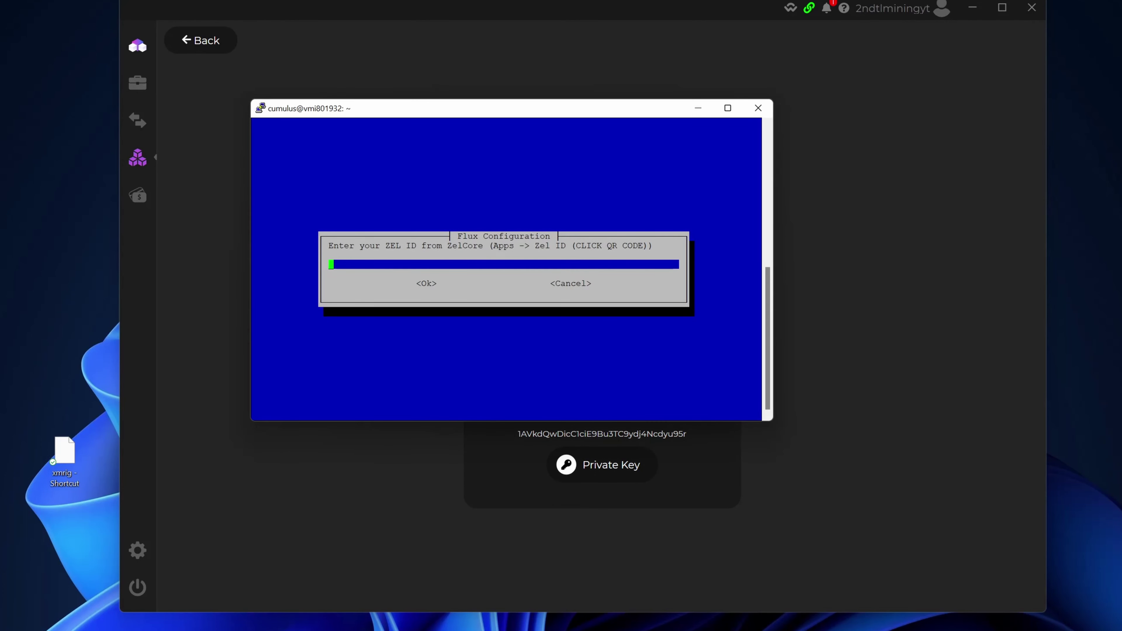
key("shift+Insert")
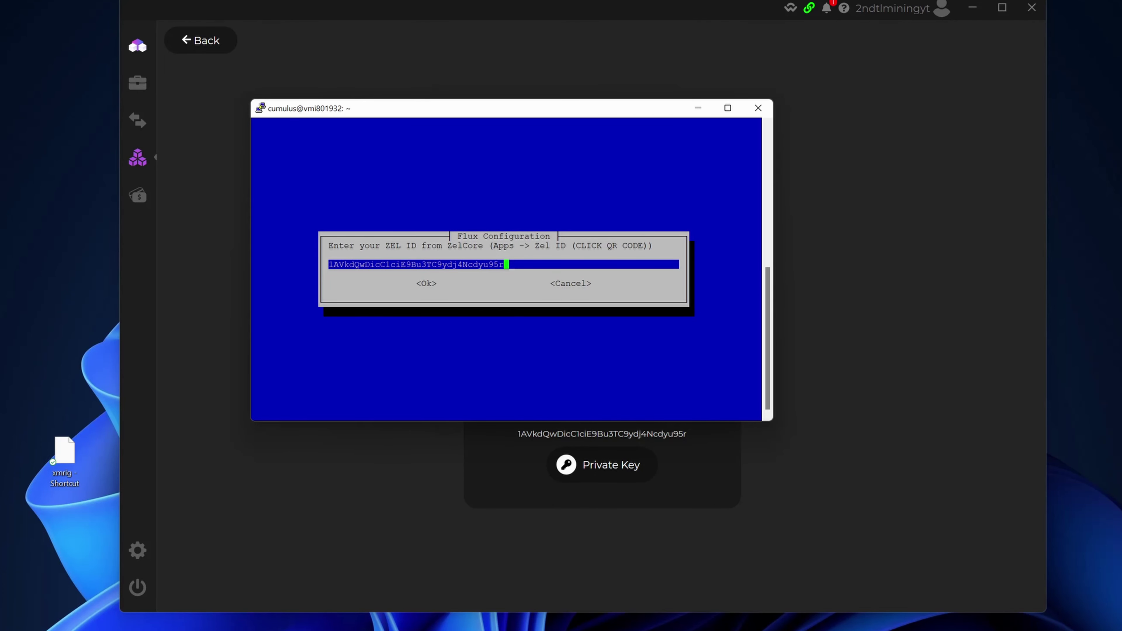
key("Return")
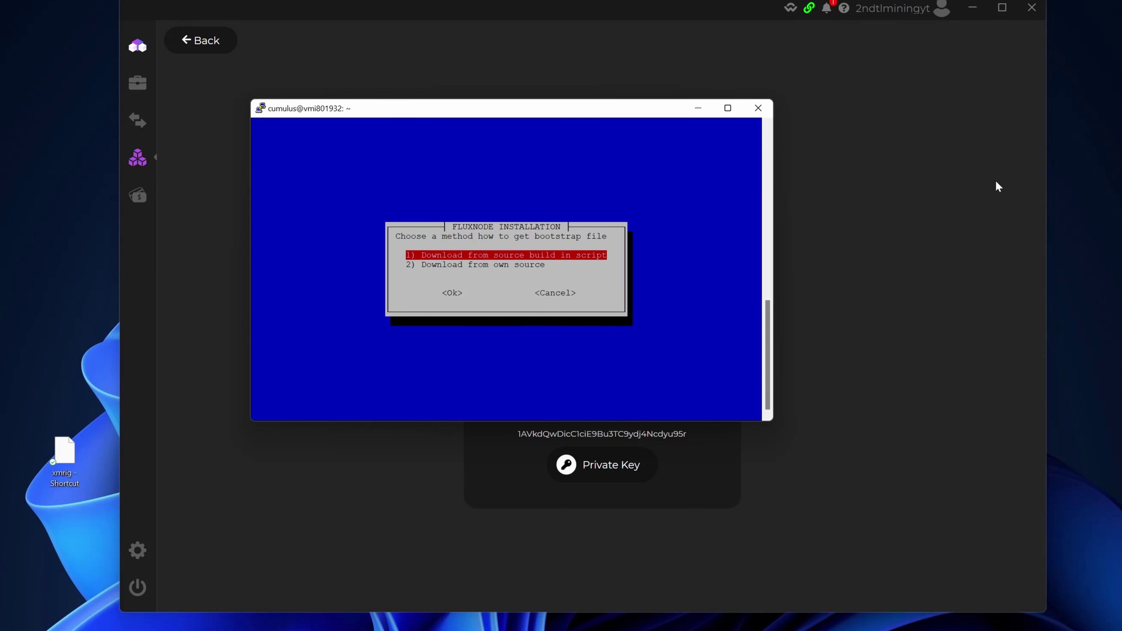
Choose '1) Download from source build in script' for the bootstrap download.
key("Return")
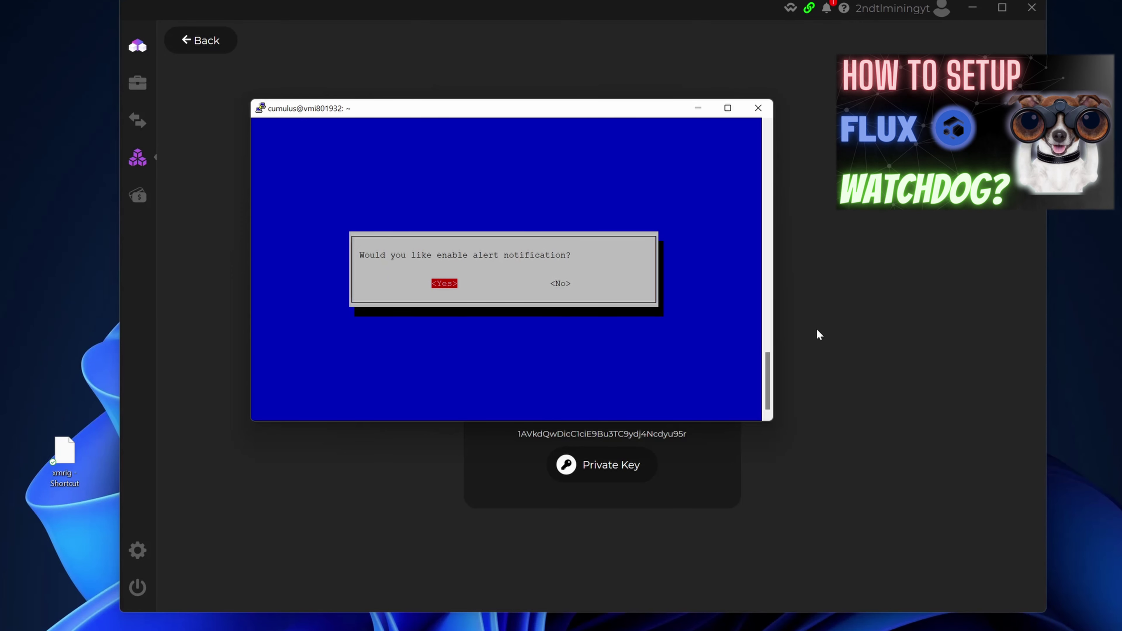
Answer No to alert notifications and let the FluxNode installation complete.
key("Right")
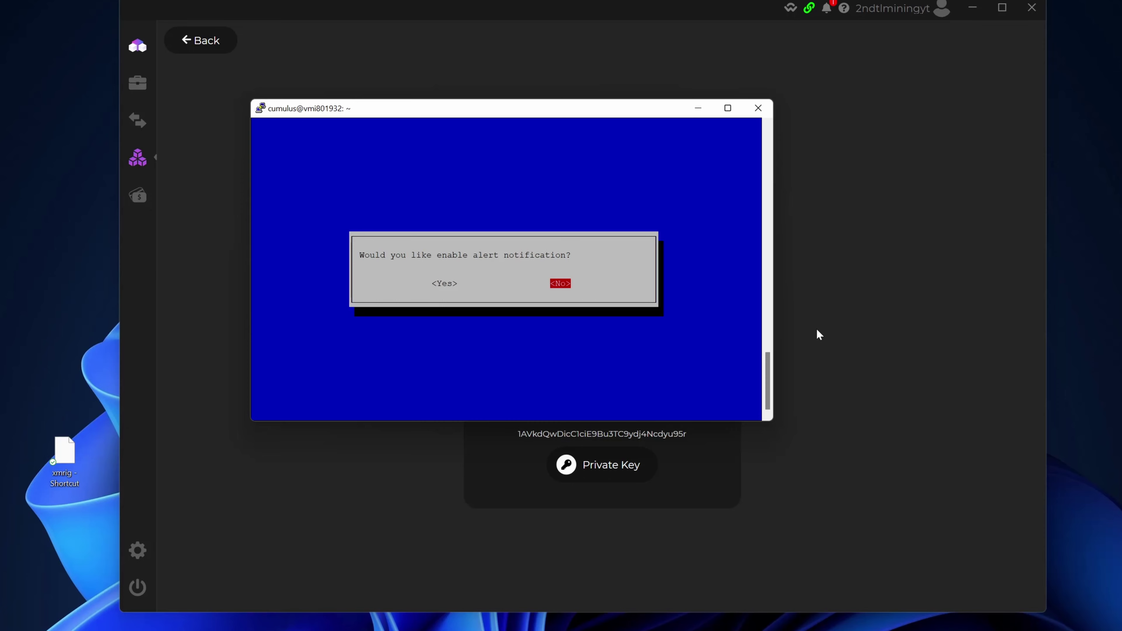
key("Return")
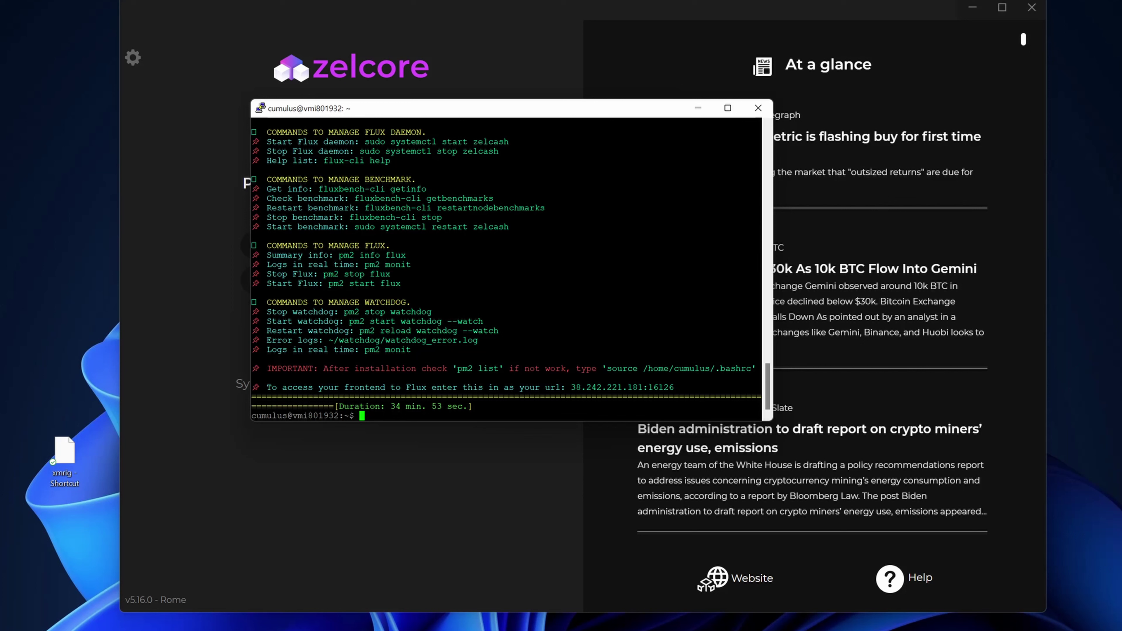
Select and copy the frontend address 38.242.221.181:16126 from the install summary.
left_click_drag(571, 388, 674, 387)
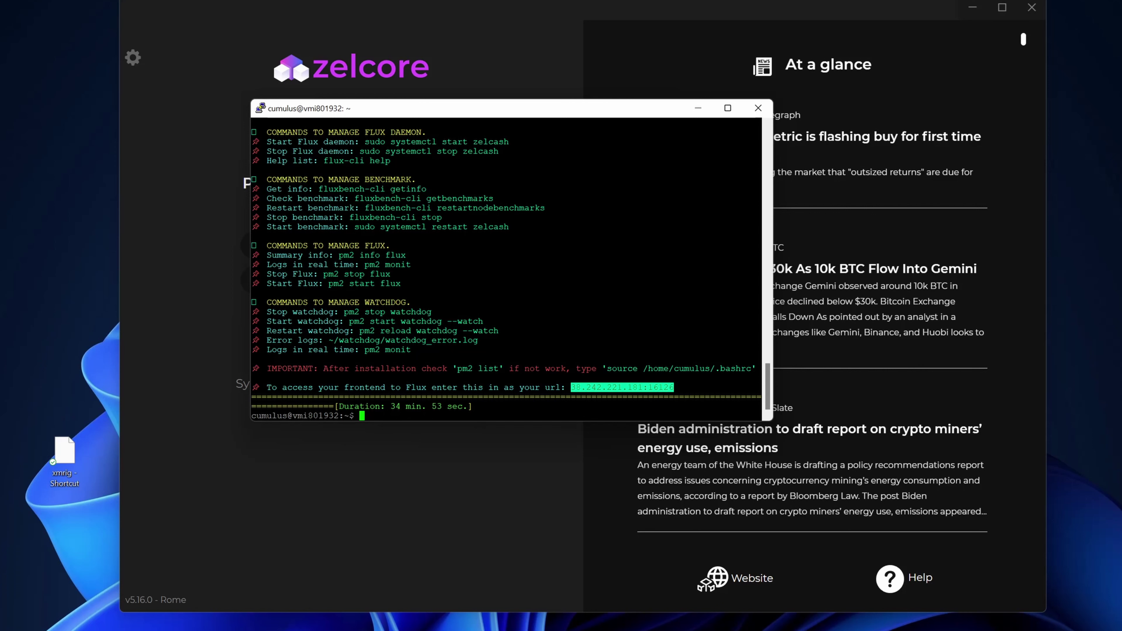
key("ctrl+c")
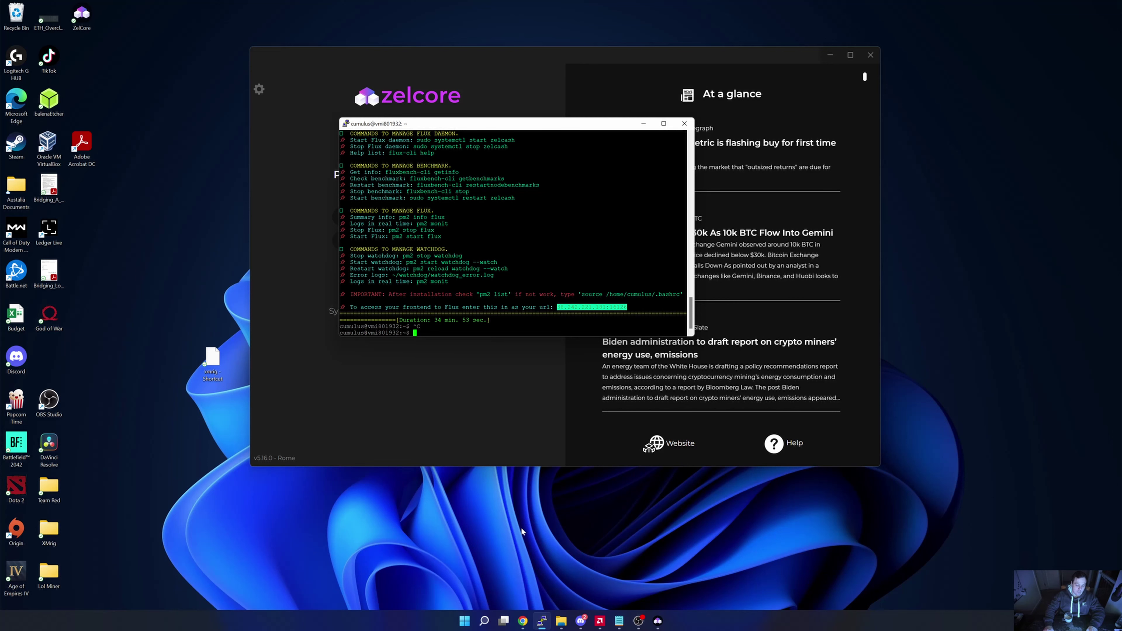
Load the FluxOS dashboard at 38.242.221.181:16126 in a new Chrome tab.
mouse_move(523, 620)
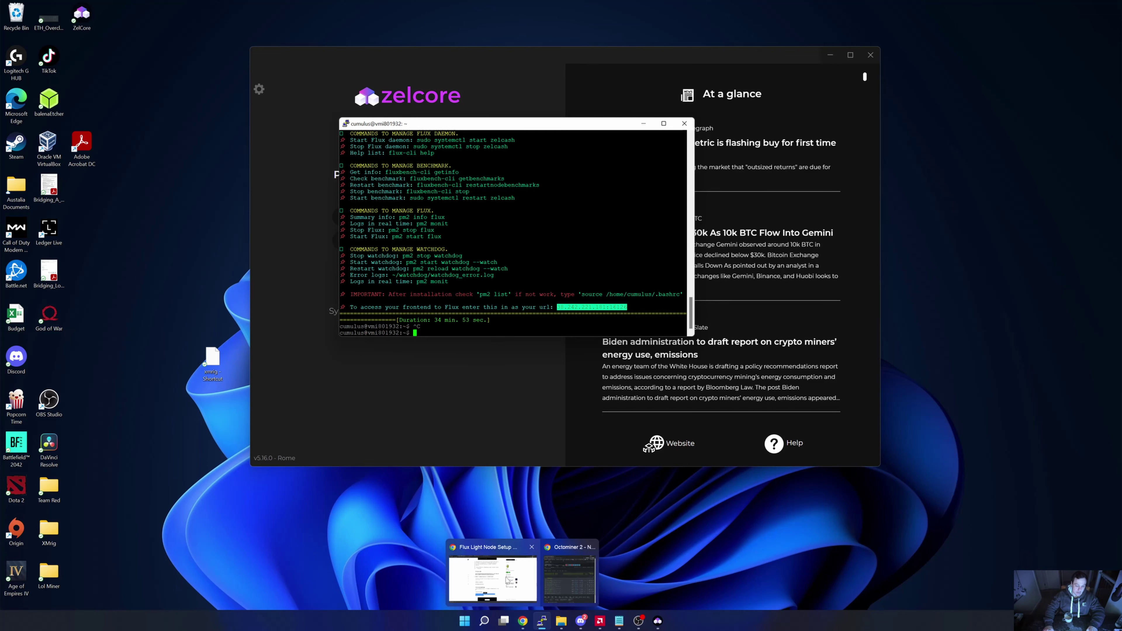
left_click(510, 580)
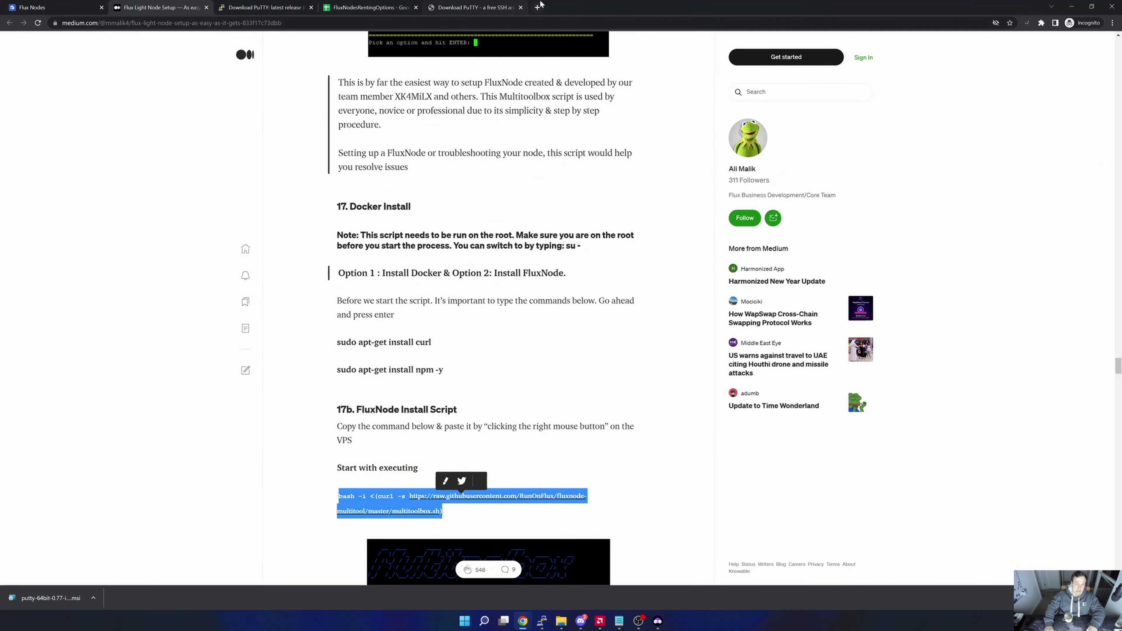
left_click(537, 6)
type("38.242.221.181")
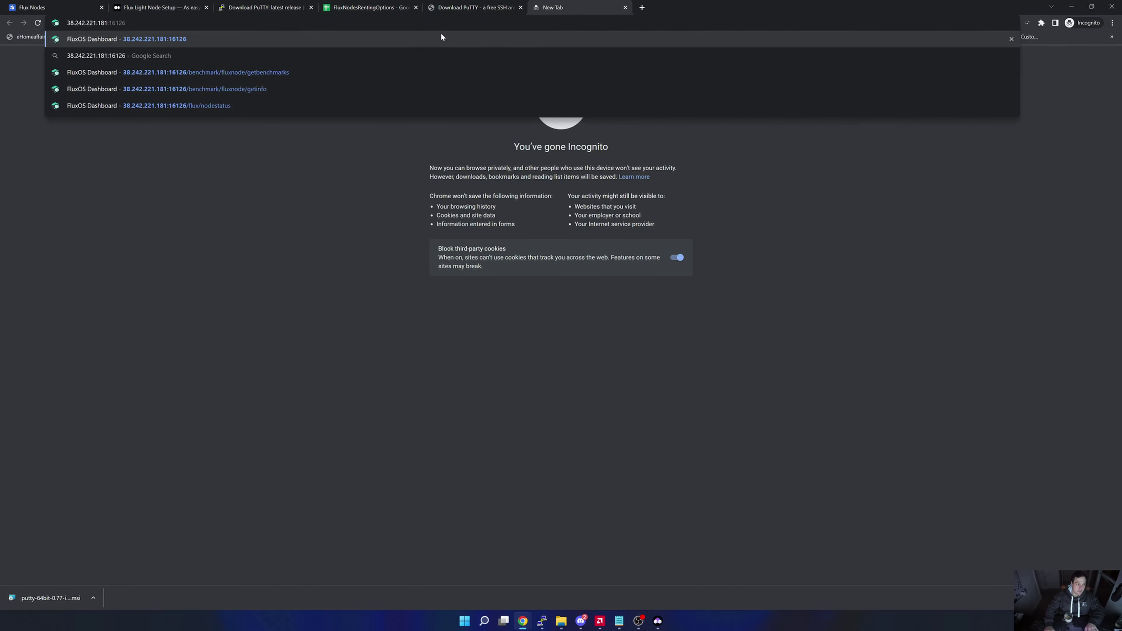
left_click(441, 38)
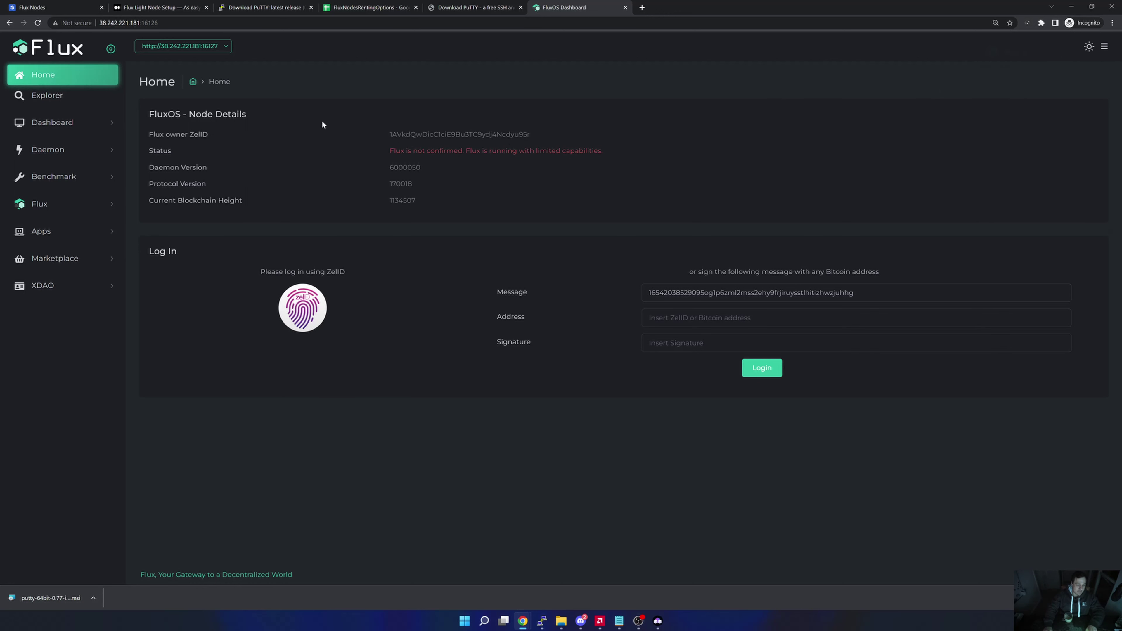
Show the node's benchmarks via Benchmark > FluxNode > Get Benchmarks.
left_click(61, 179)
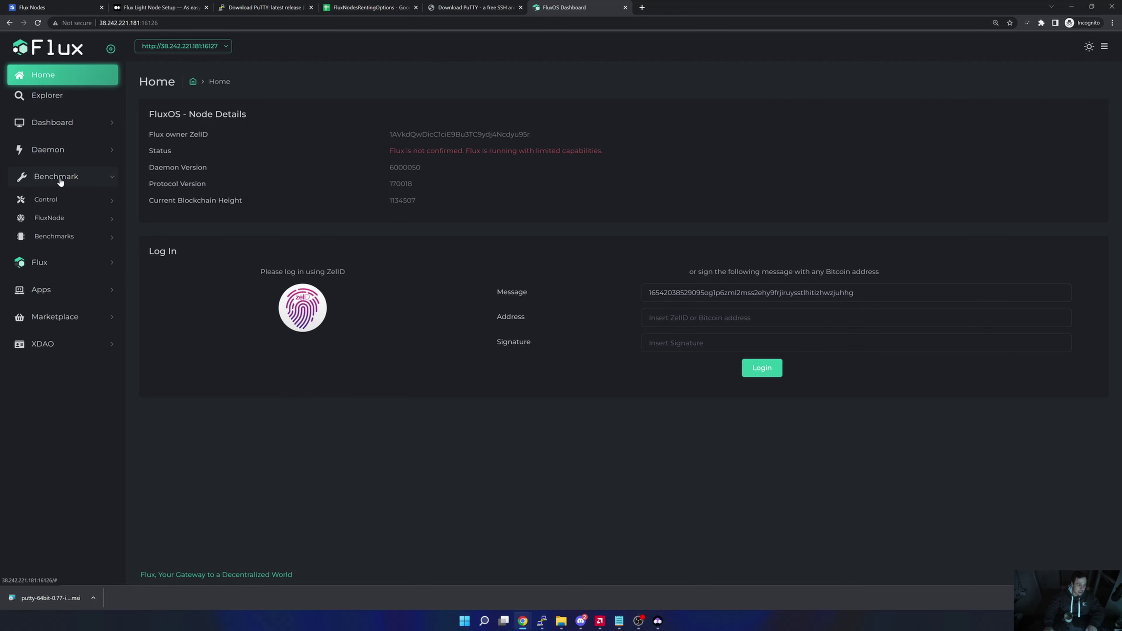
left_click(62, 203)
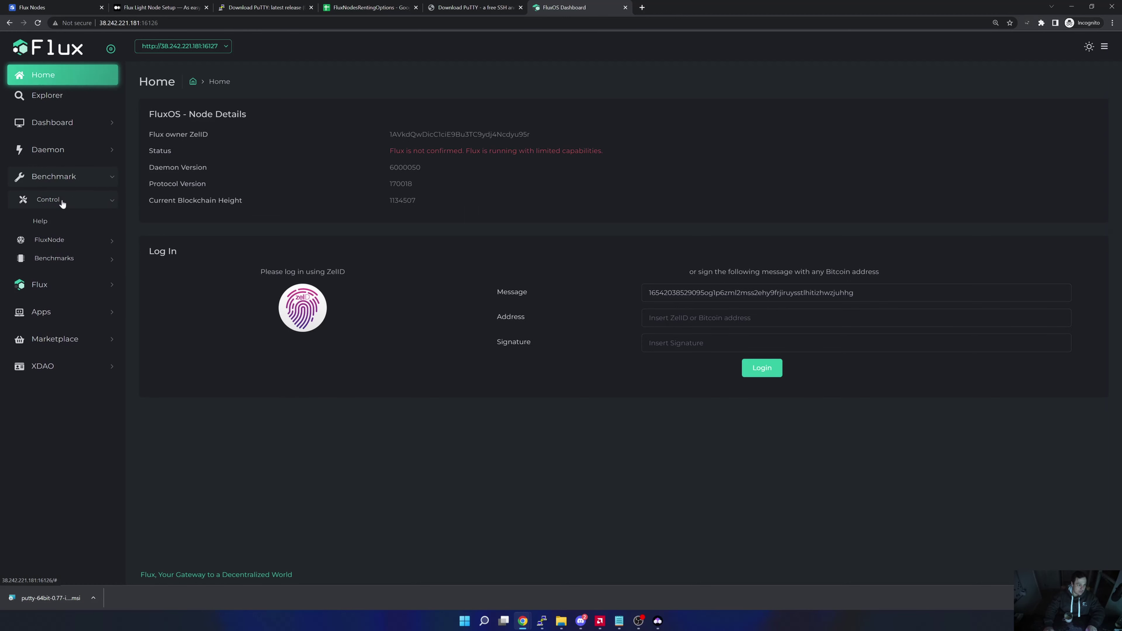
left_click(62, 219)
left_click(59, 240)
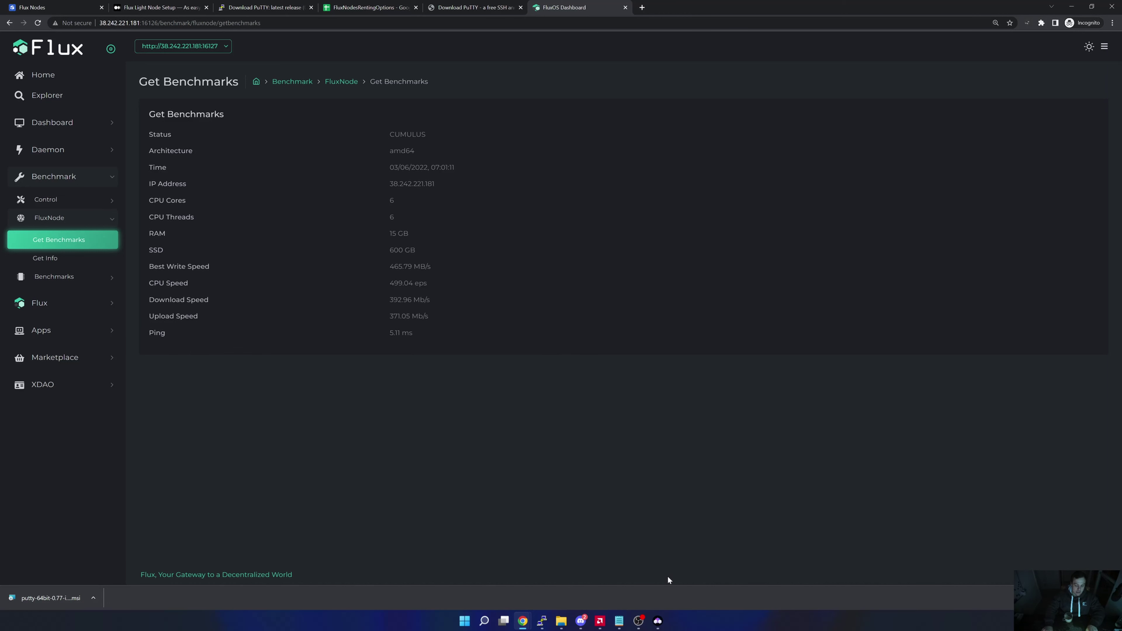
Log in to Zelcore with the d2FA code and open the FluxNodes app from Apps.
left_click(657, 621)
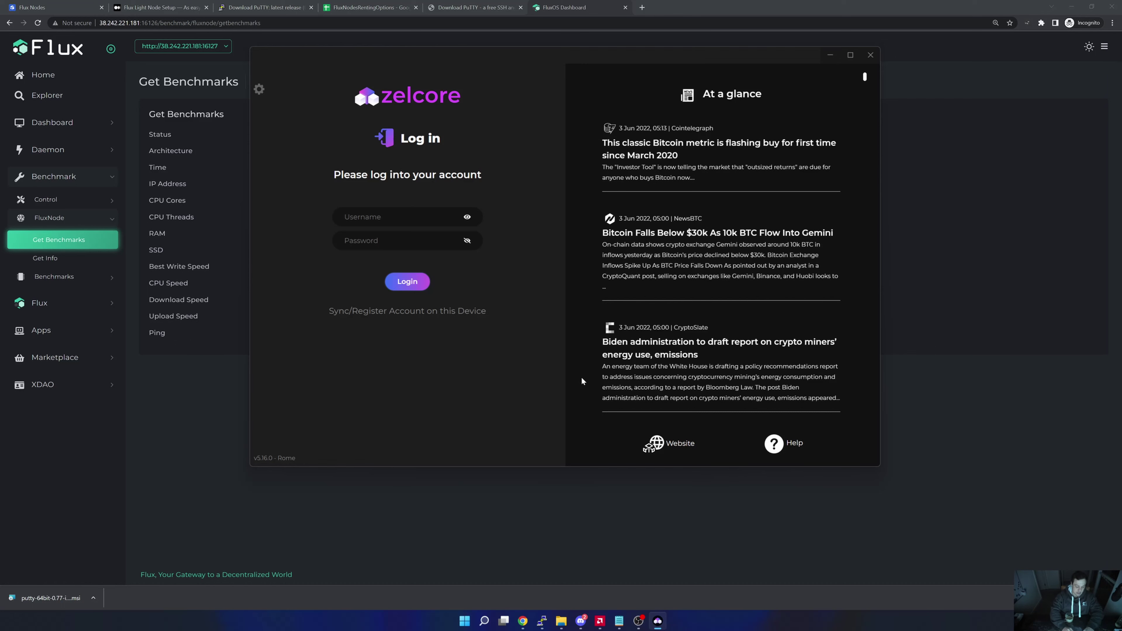
type("2n")
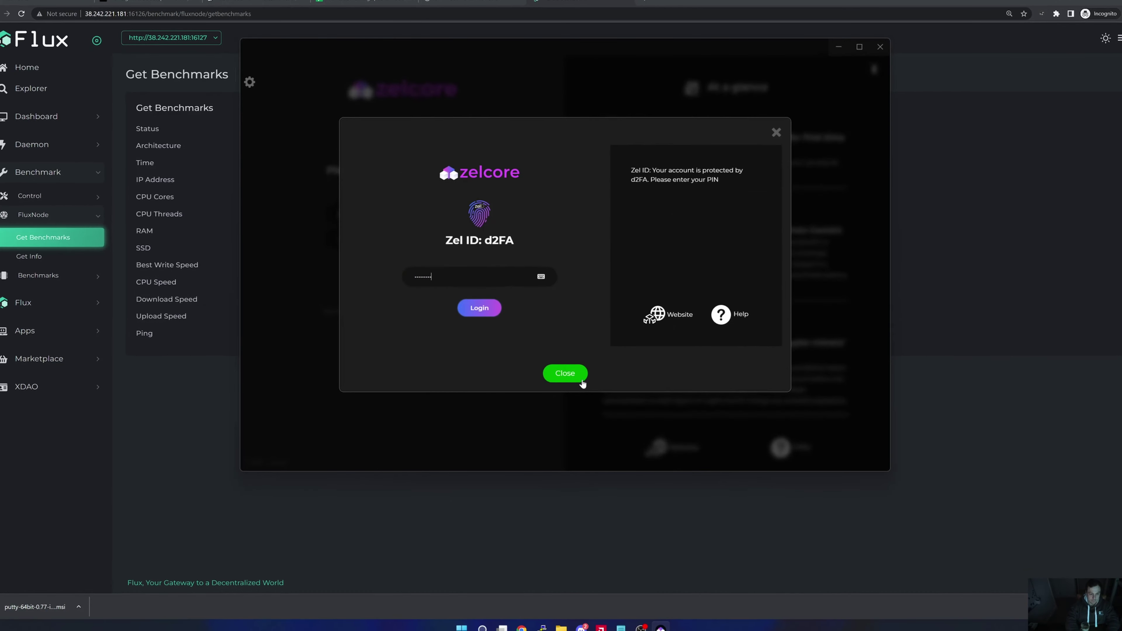
left_click(580, 377)
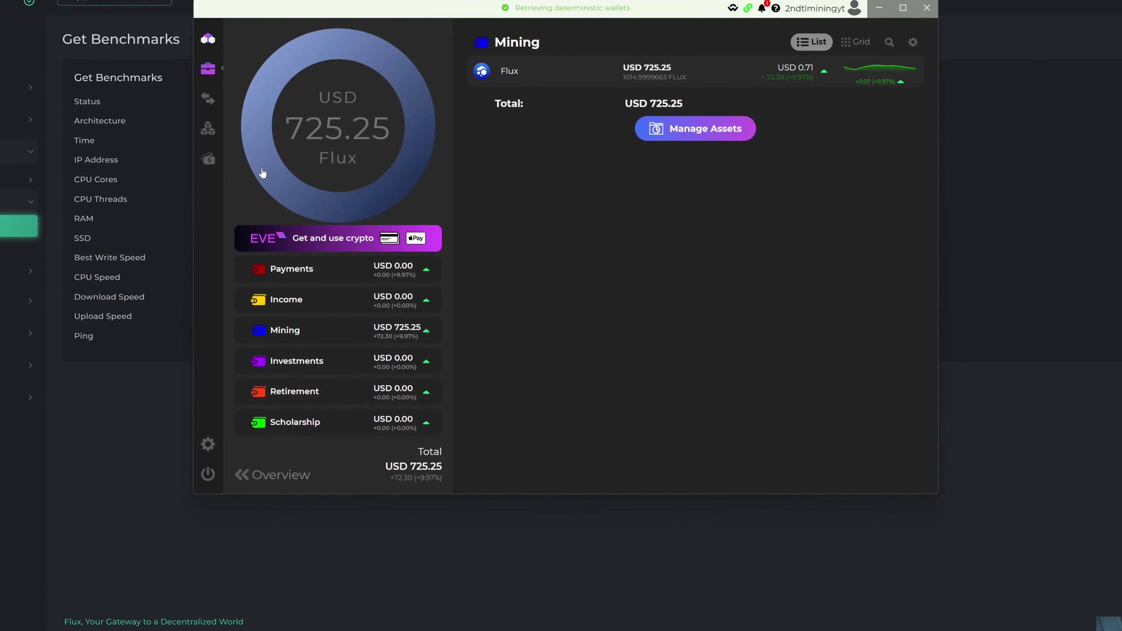
mouse_move(235, 146)
left_click(189, 120)
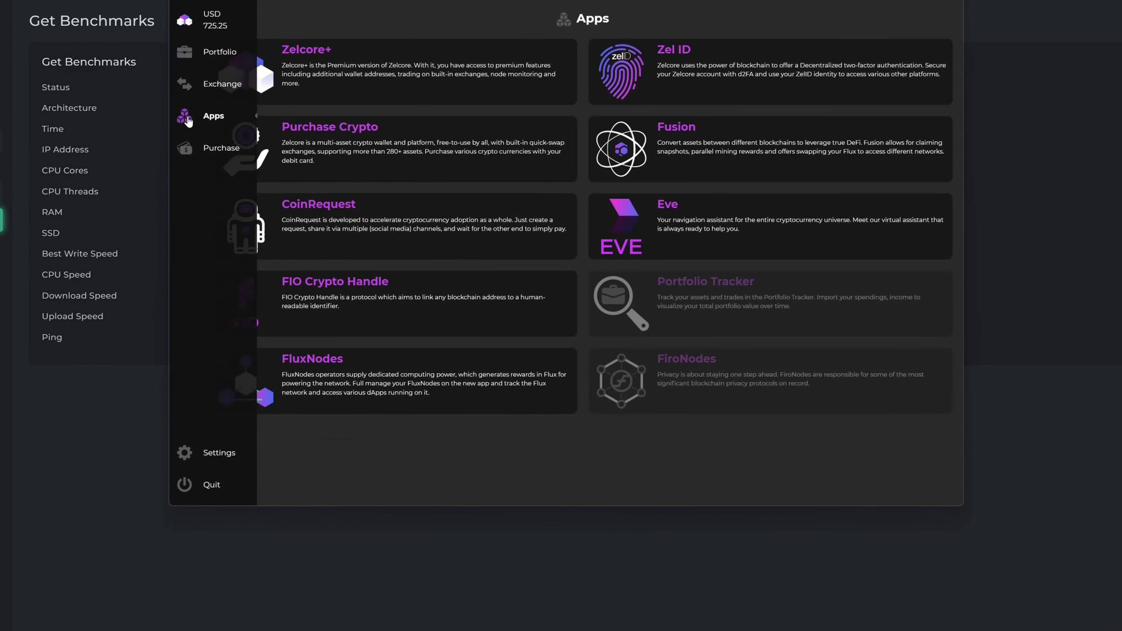
left_click(272, 378)
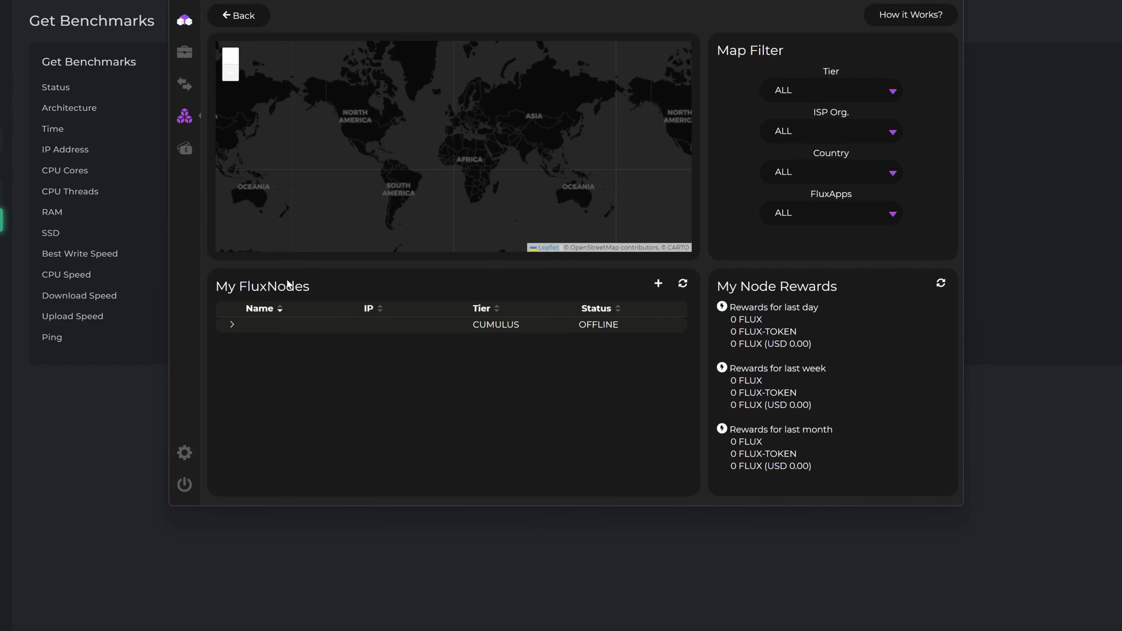
Edit the Cumulus node: name it 'Contabo test', set IP 38.242.221.181 without port, and save.
left_click(232, 324)
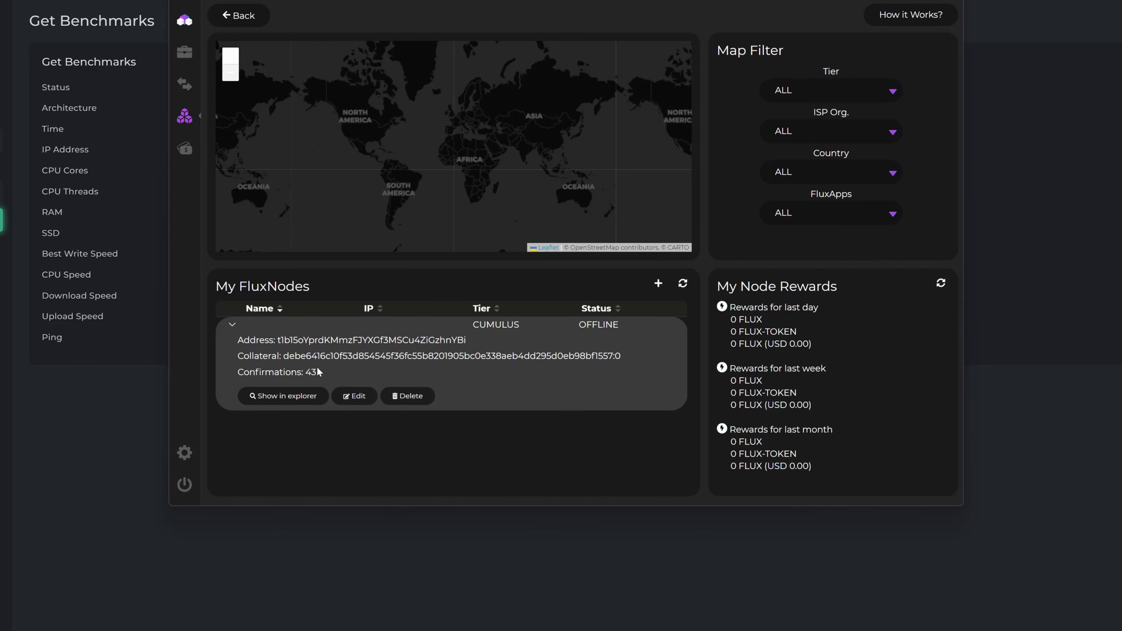
left_click(349, 398)
left_click(553, 184)
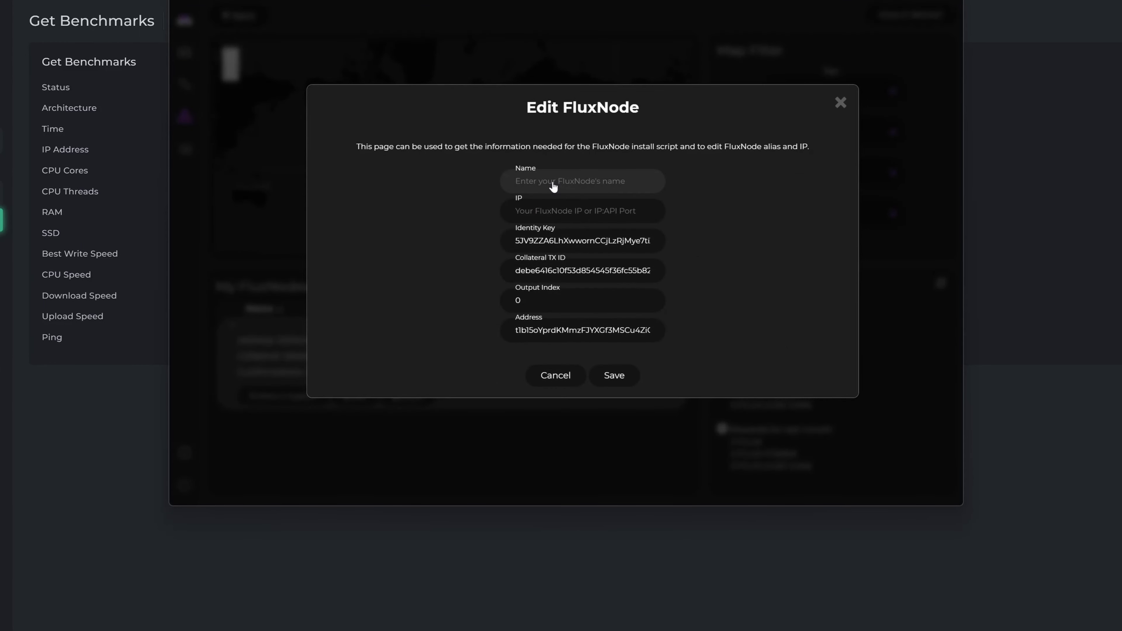
type("Contabo test")
left_click(552, 212)
type("38.242.221.181:1612")
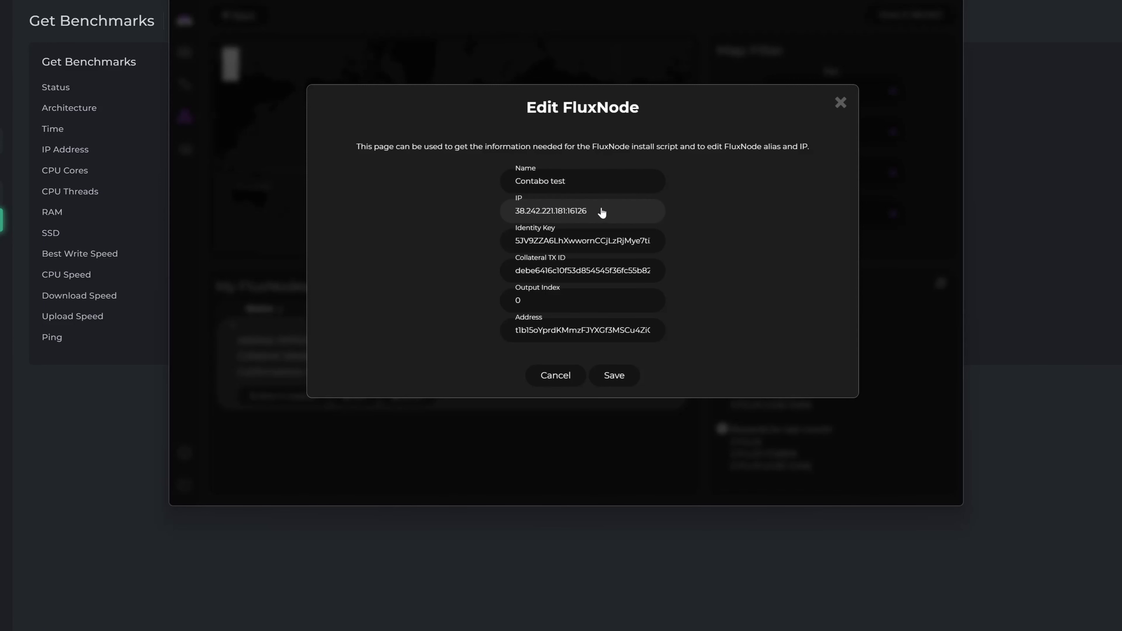
key("BackSpace")
key("BackSpace")
key("BackSpace")
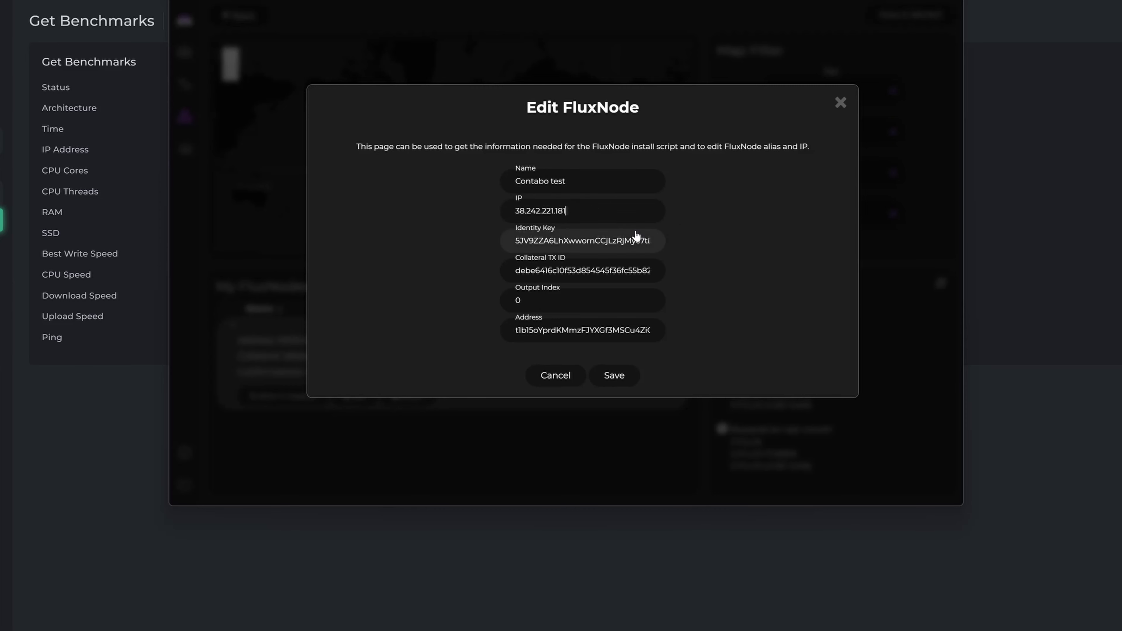
left_click(612, 379)
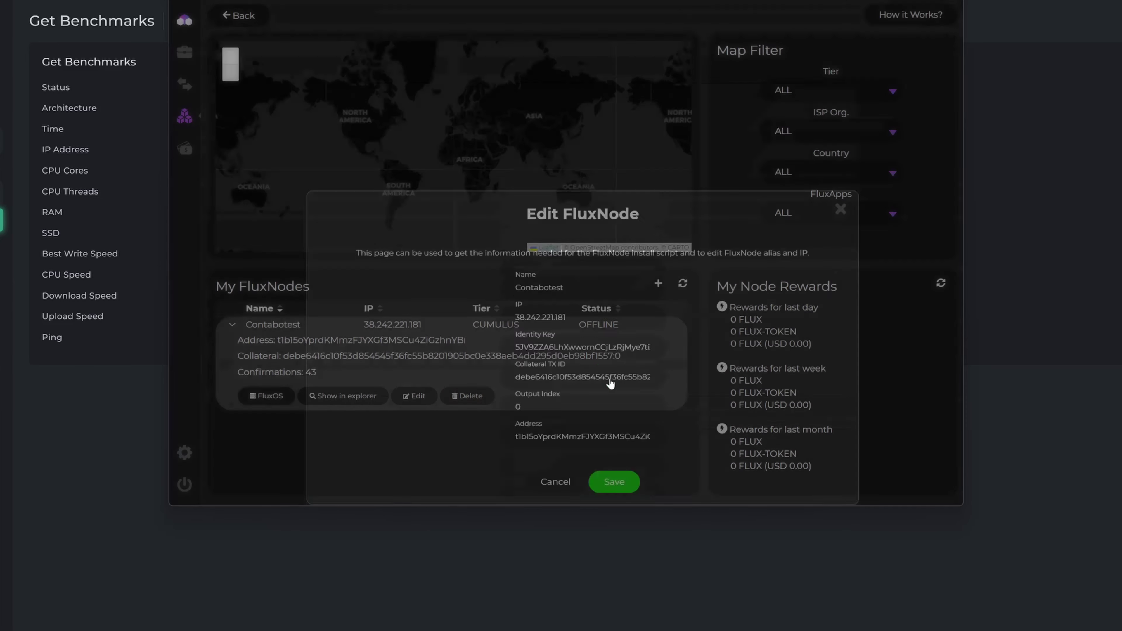
left_click(233, 326)
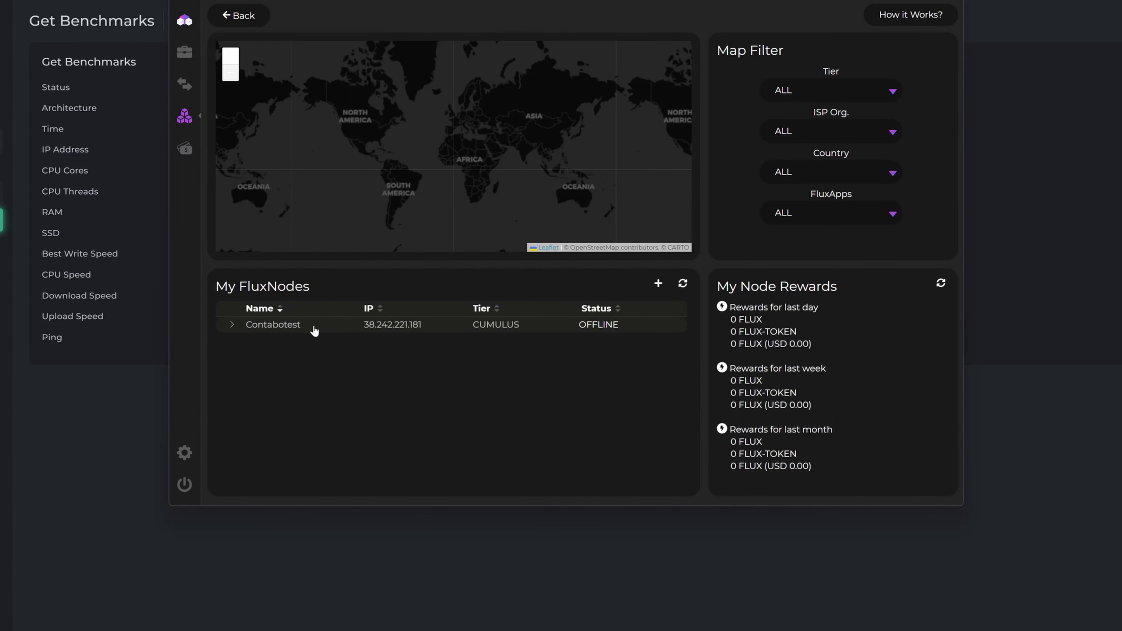